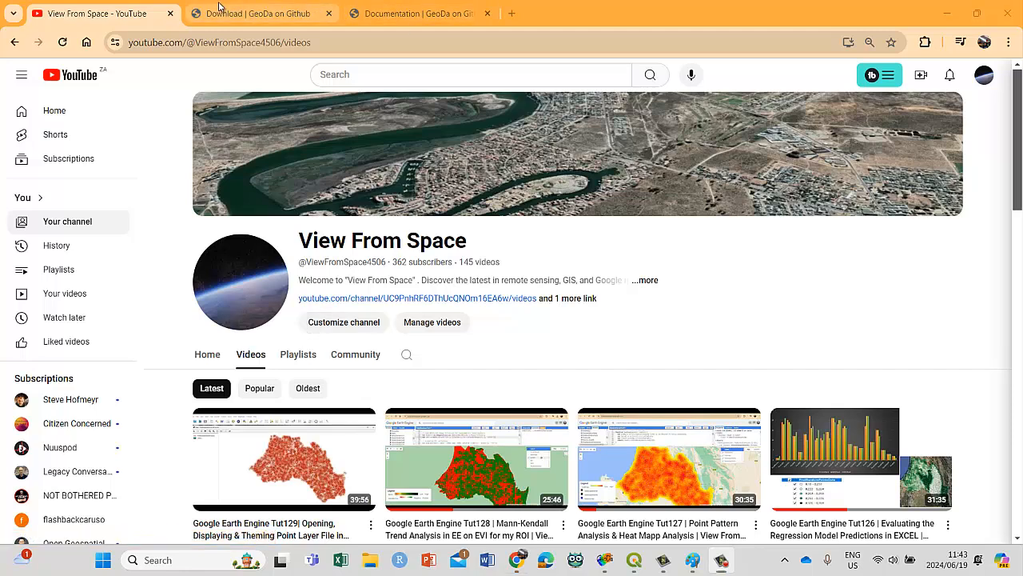
Step: View the GeoDa cheat sheet page, and switch to GeoDa with the PredRandomPointsGEEGeoDa map
click(220, 12)
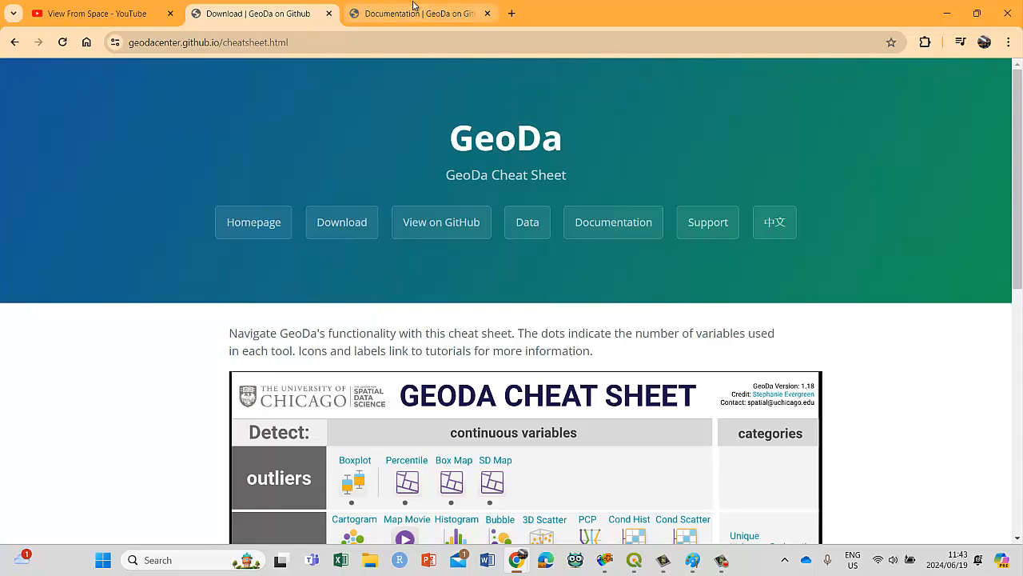
mouse_move(628, 565)
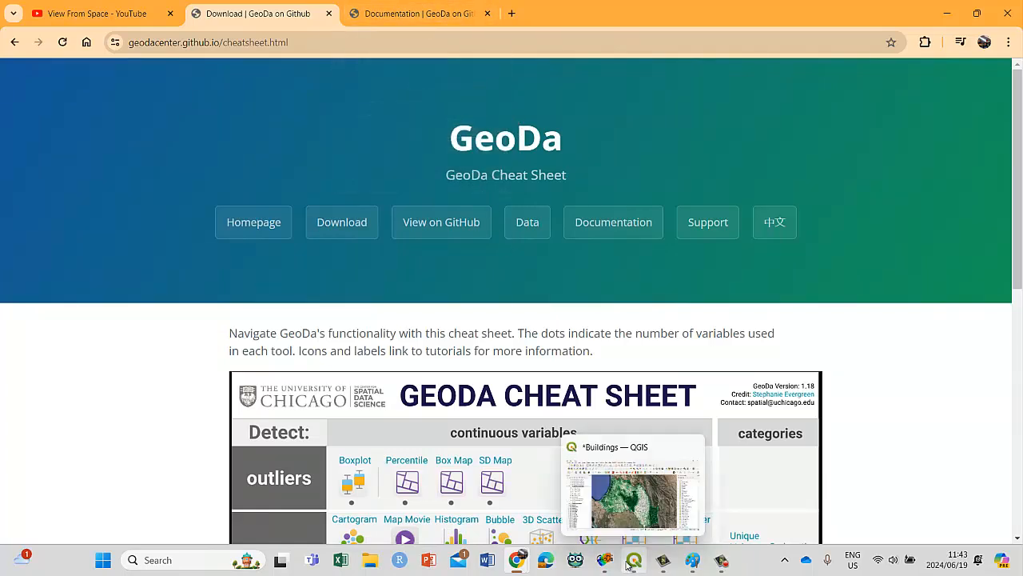
click(560, 515)
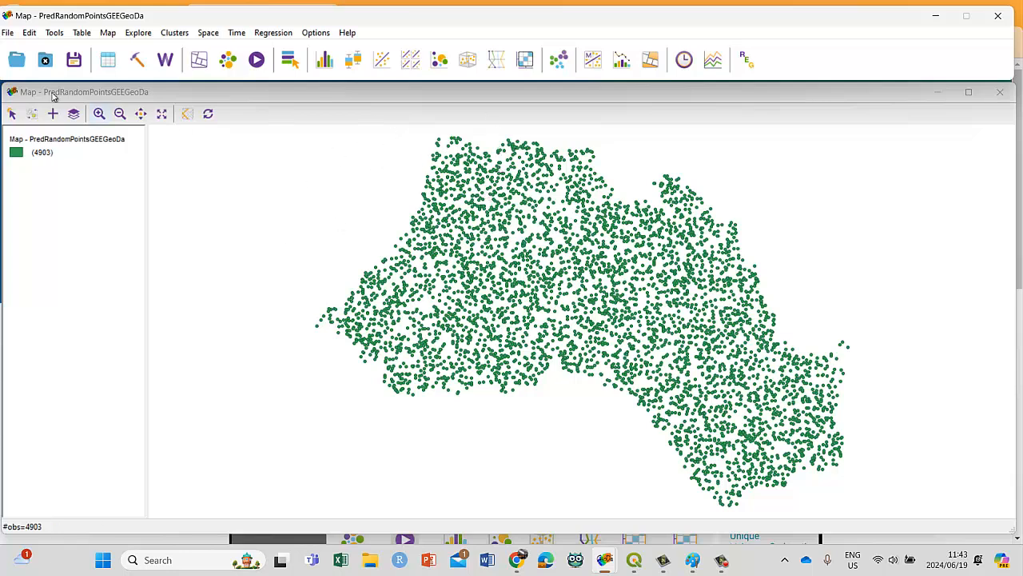
Step: Examine the options available for the point map, such as map type, rates and heat map, and those for its legend
click(8, 32)
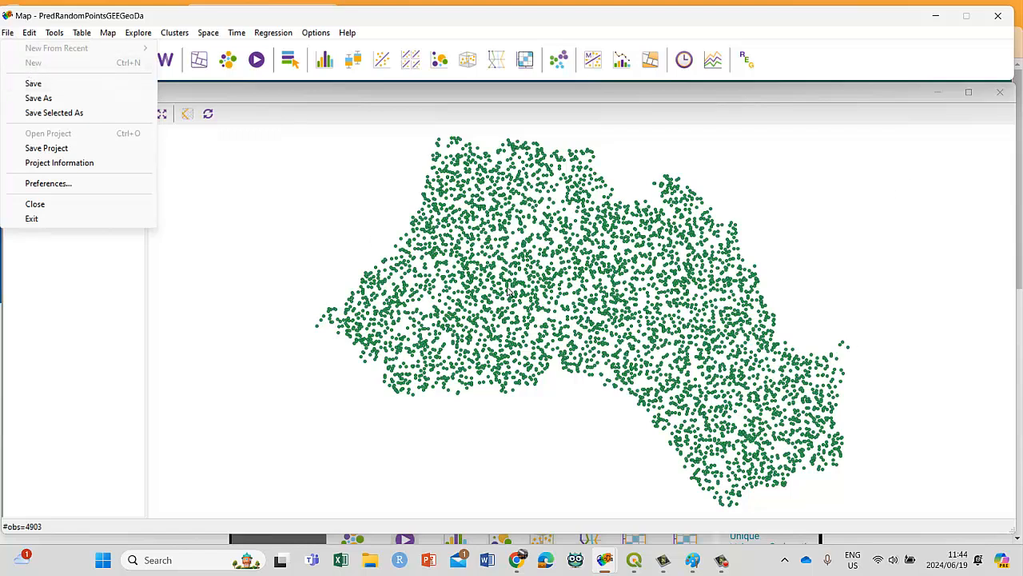
click(252, 268)
right_click(248, 184)
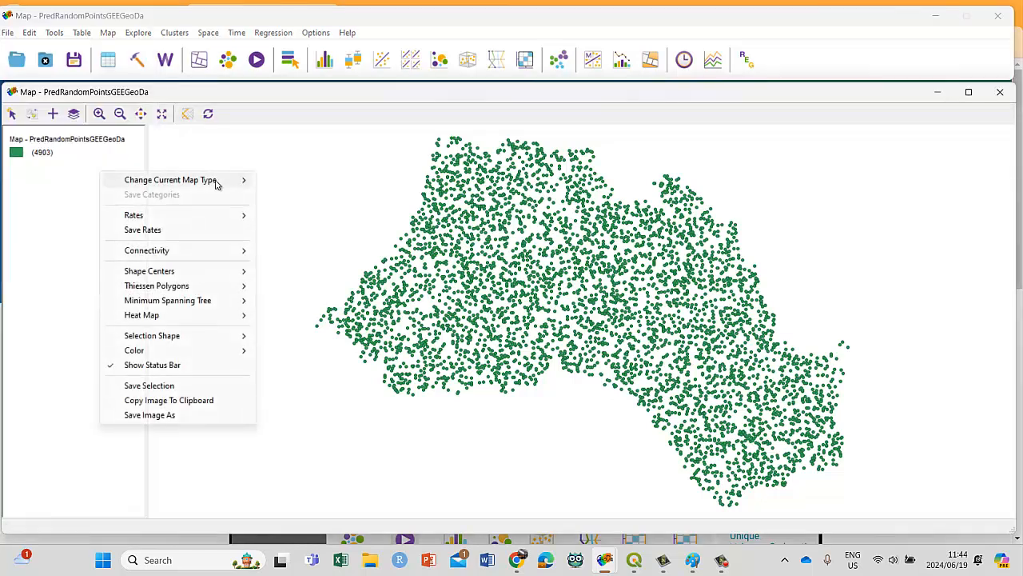
mouse_move(216, 184)
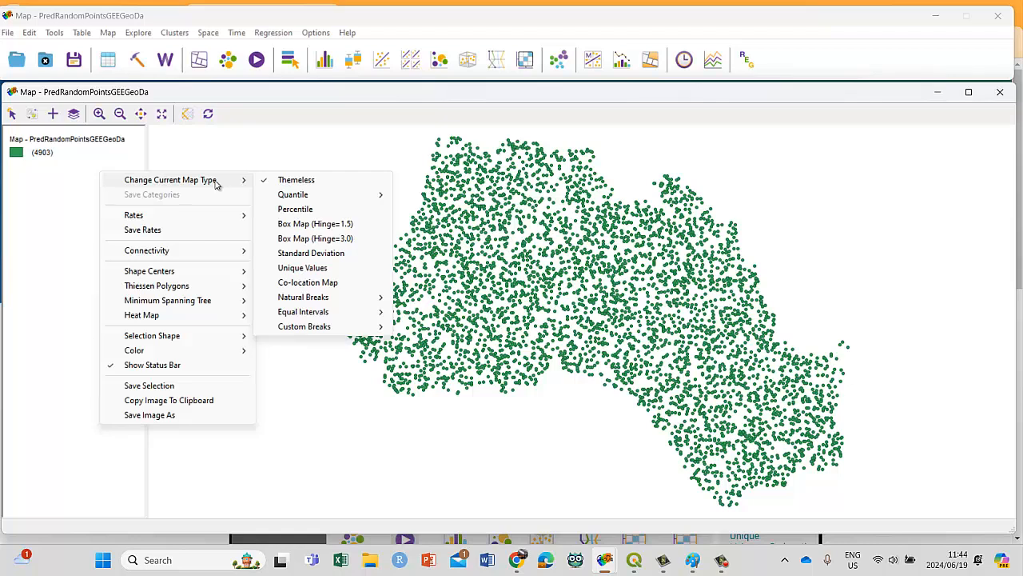
mouse_move(156, 221)
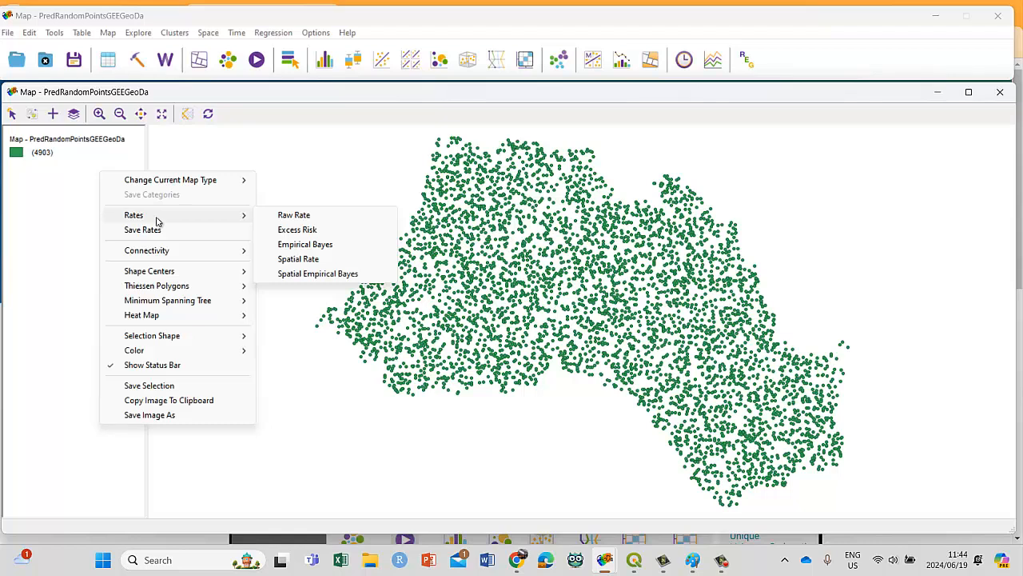
mouse_move(144, 318)
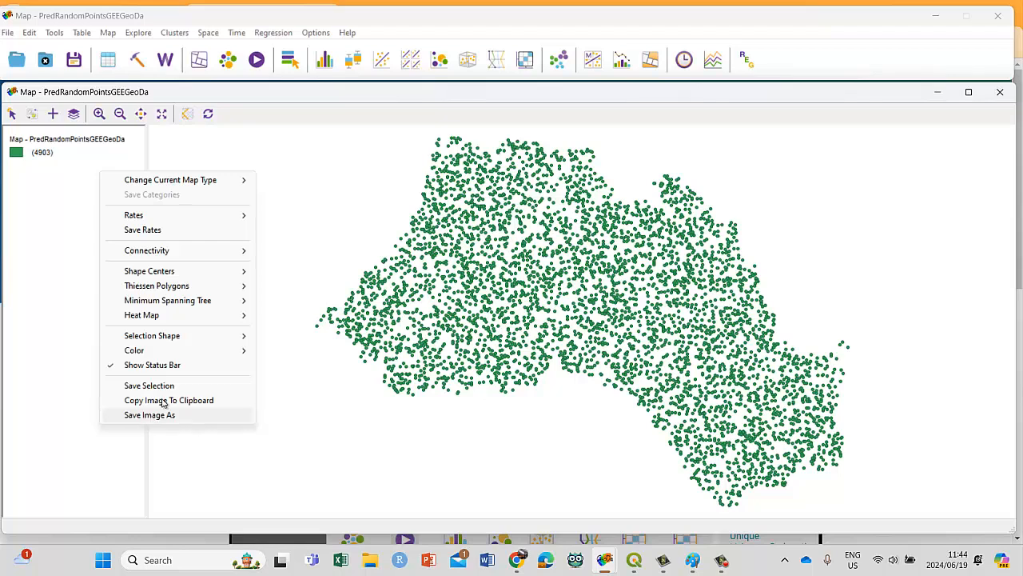
right_click(261, 148)
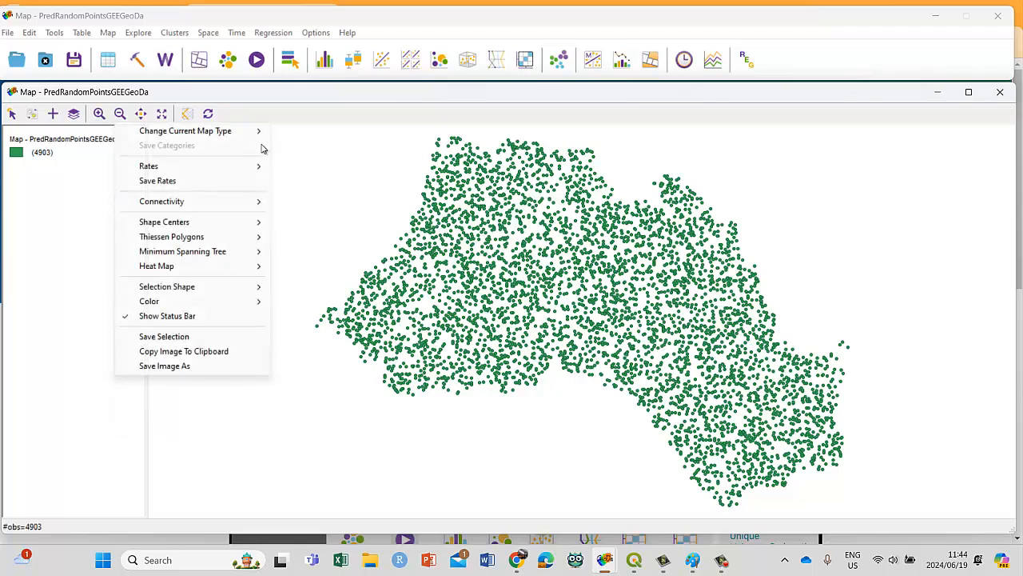
right_click(332, 168)
right_click(170, 267)
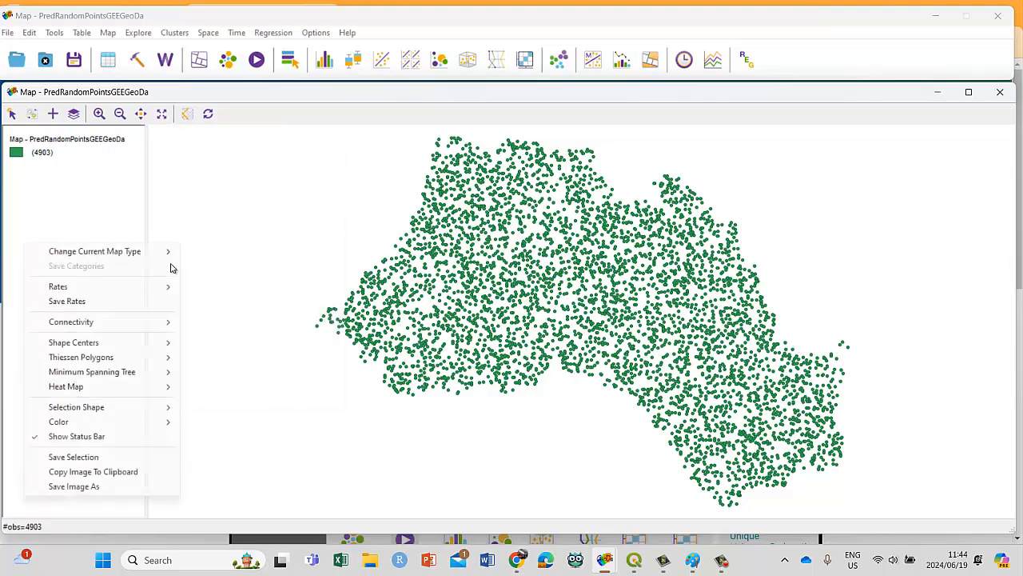
right_click(325, 411)
right_click(375, 433)
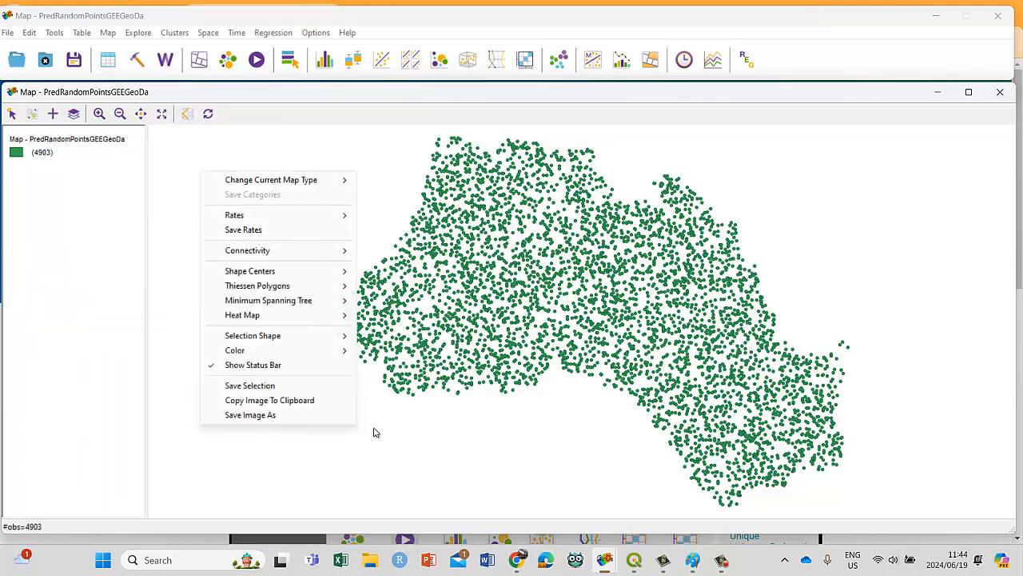
right_click(865, 202)
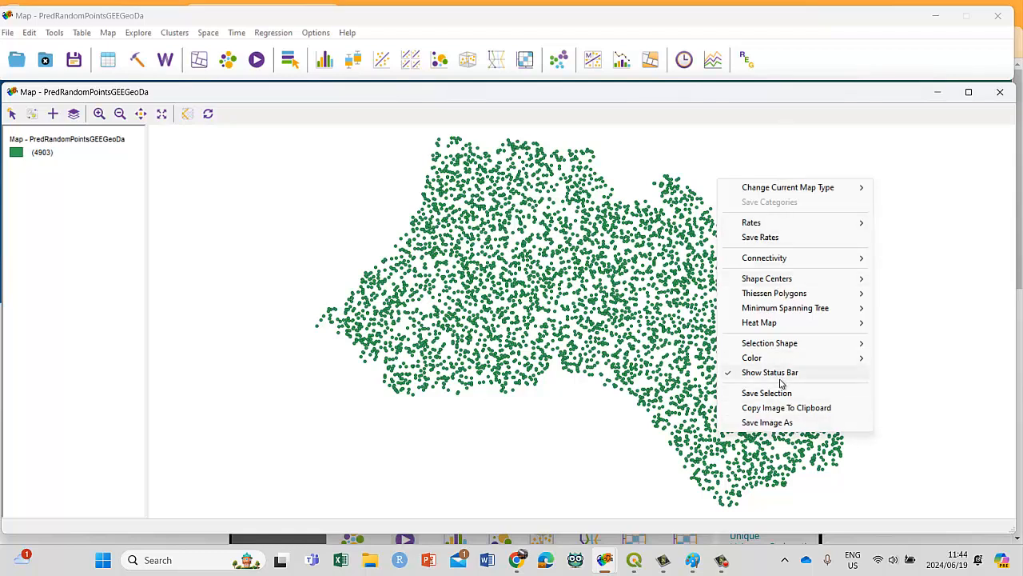
right_click(179, 152)
click(315, 199)
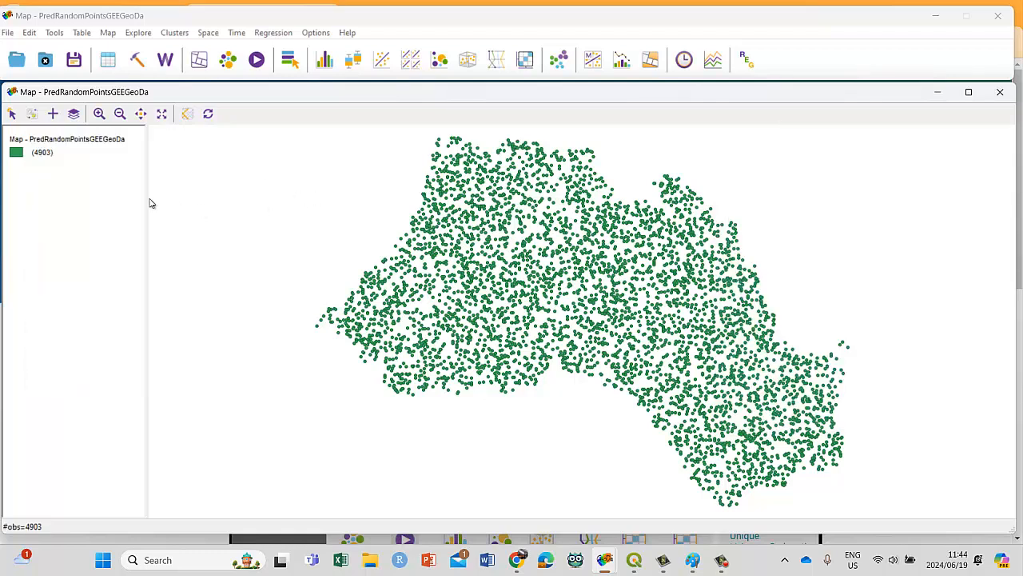
right_click(39, 172)
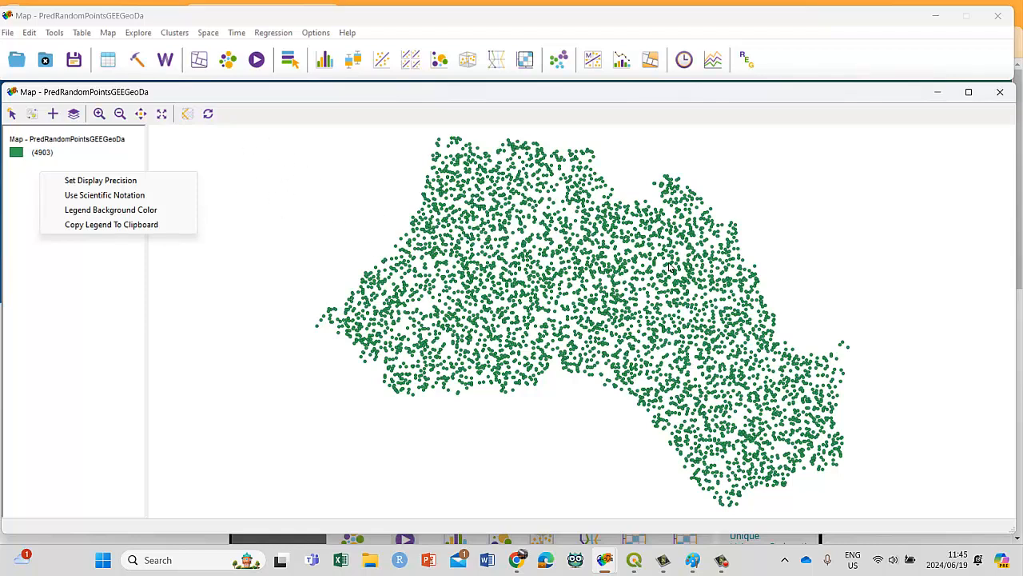
click(328, 169)
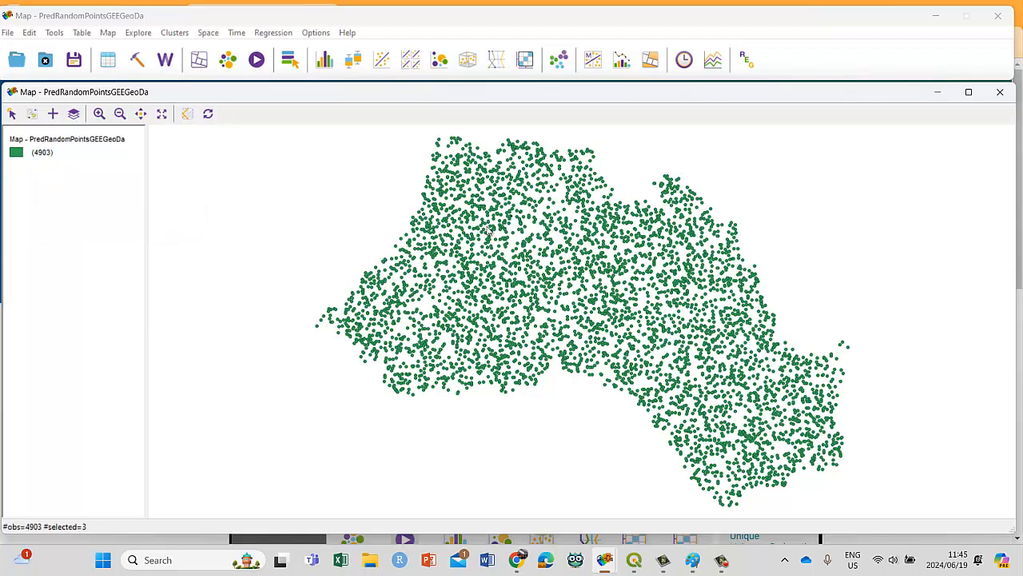
click(352, 187)
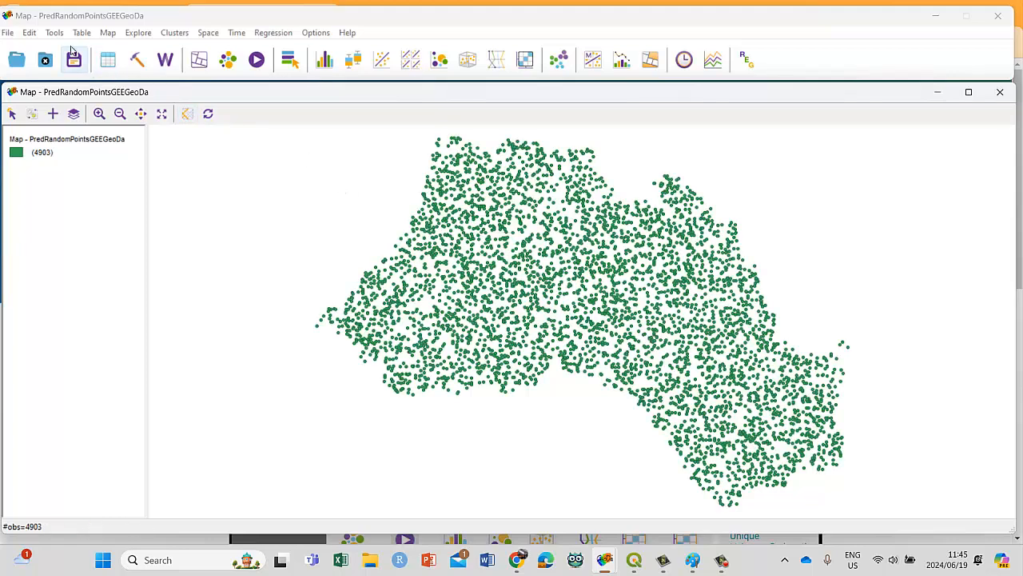
Step: Open the point layer's attribute table at full size and examine its coordinate, elevation and prediction columns
click(108, 64)
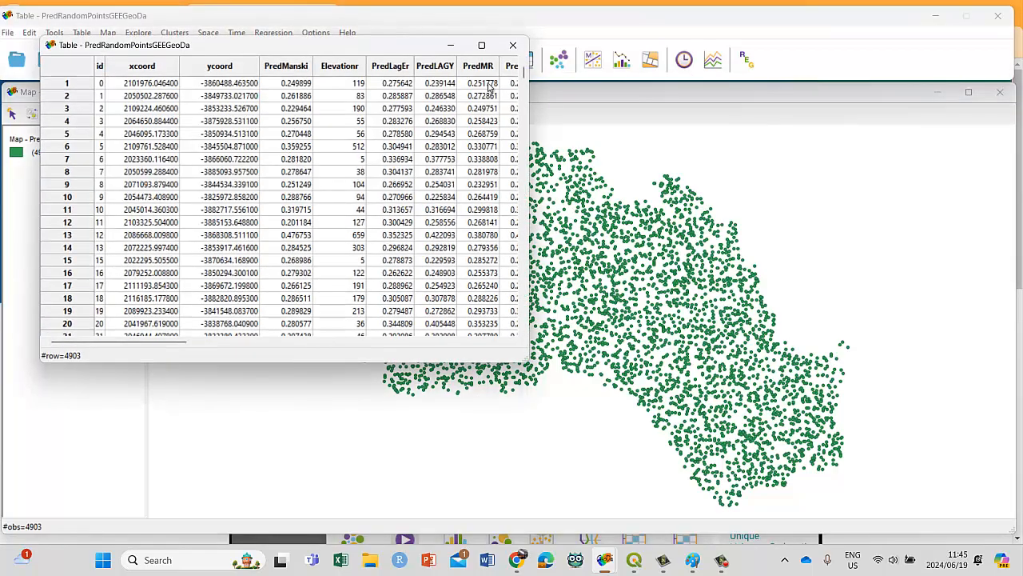
click(482, 46)
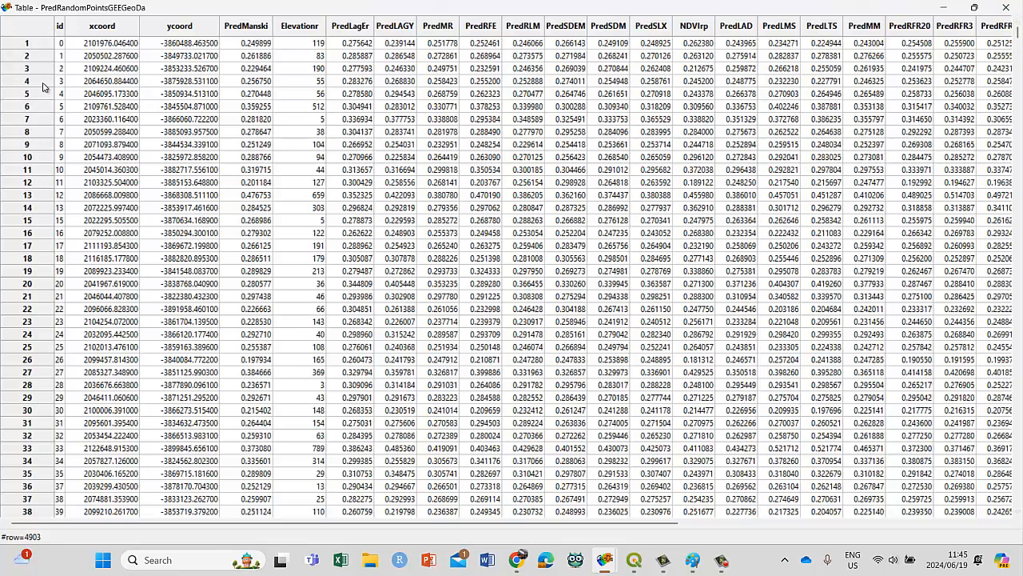
click(99, 44)
click(236, 83)
click(307, 83)
click(368, 108)
text(2)
key(Escape)
click(369, 119)
double_click(476, 121)
Step: Check the variable options of the PredRFE column and close the attribute table
right_click(489, 29)
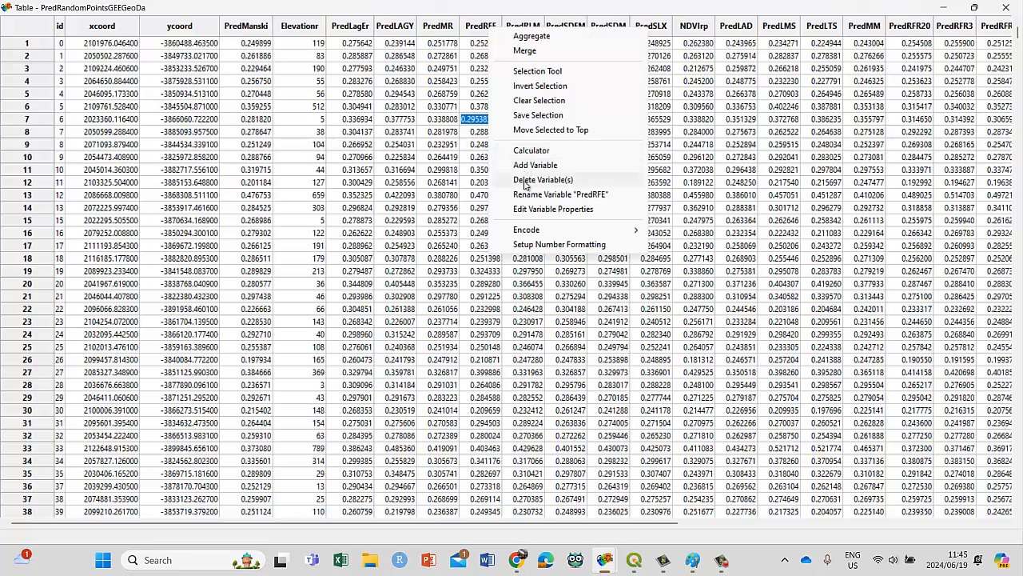
click(1005, 6)
click(1004, 6)
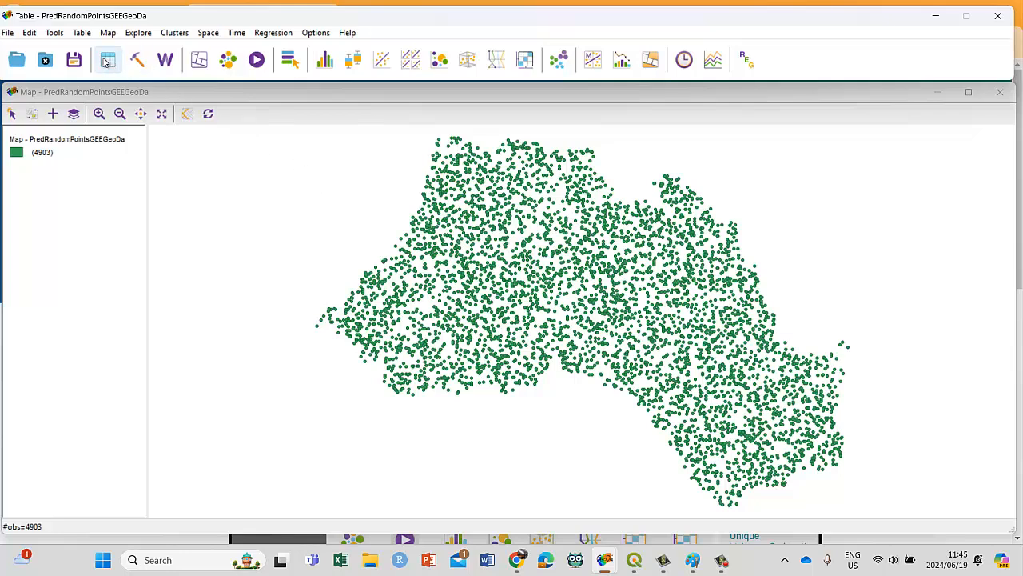
click(109, 35)
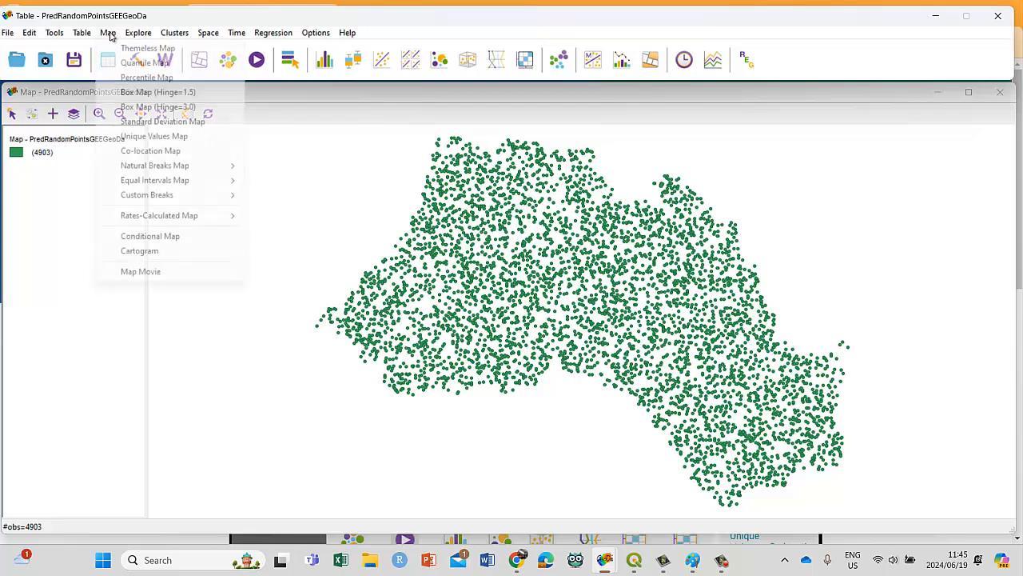
mouse_move(138, 32)
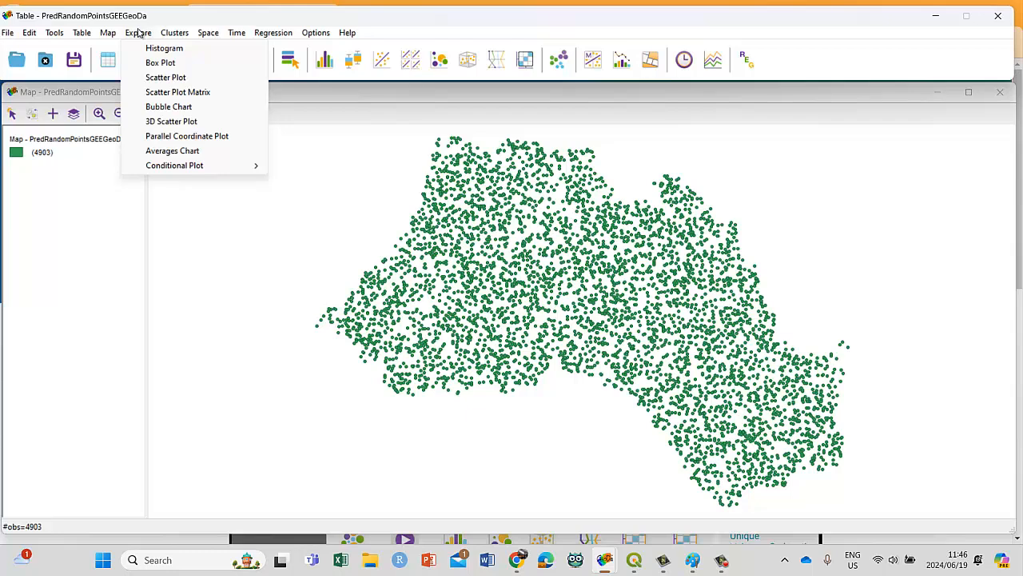
right_click(272, 207)
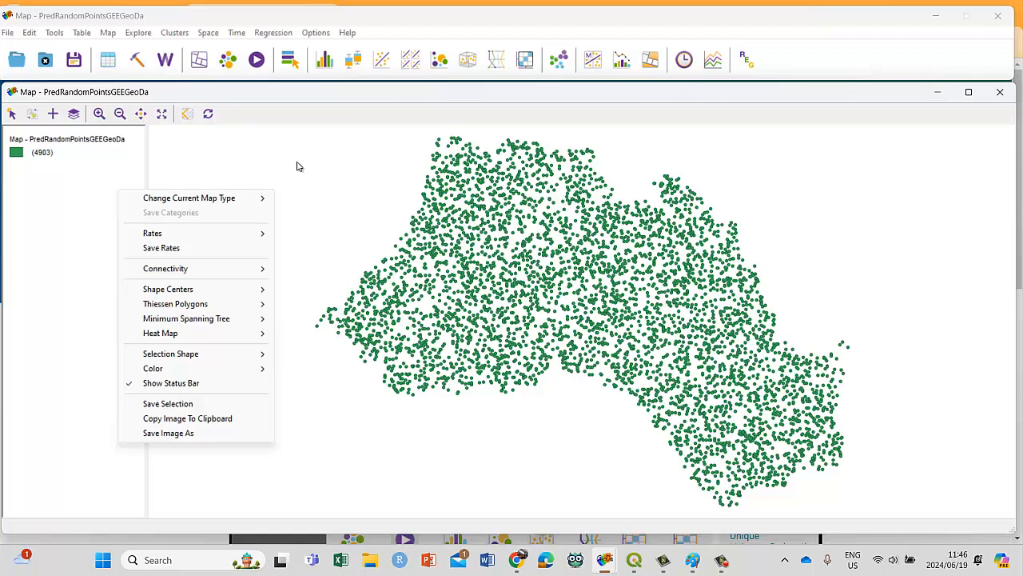
click(112, 33)
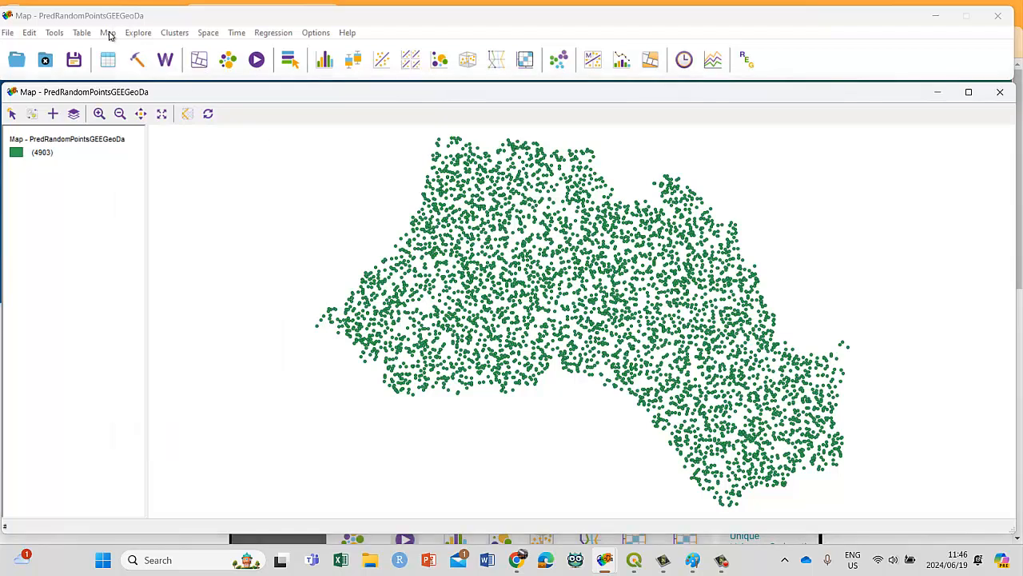
click(107, 33)
Step: Create a histogram of the NDVIrp variable
click(139, 33)
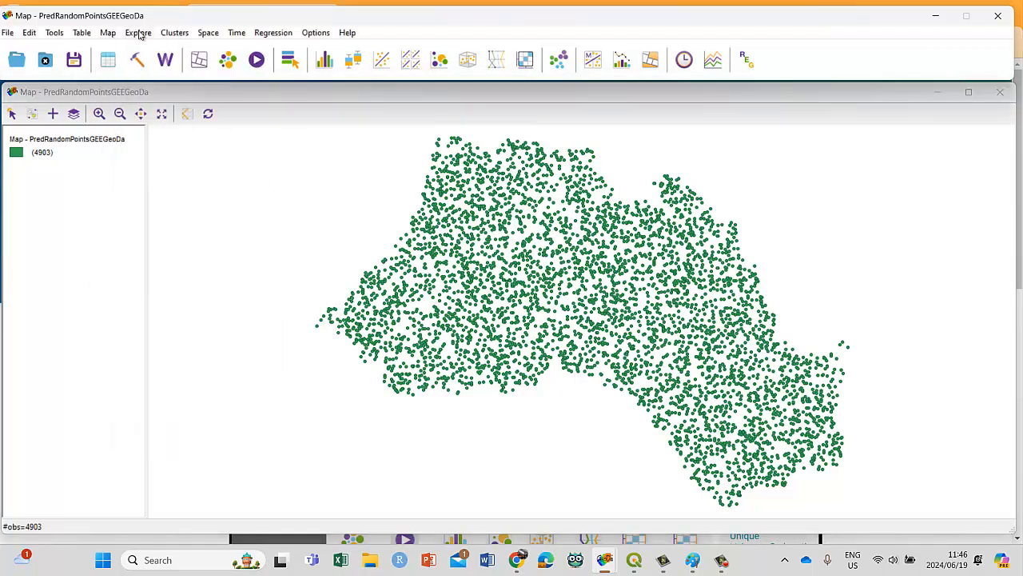
click(140, 34)
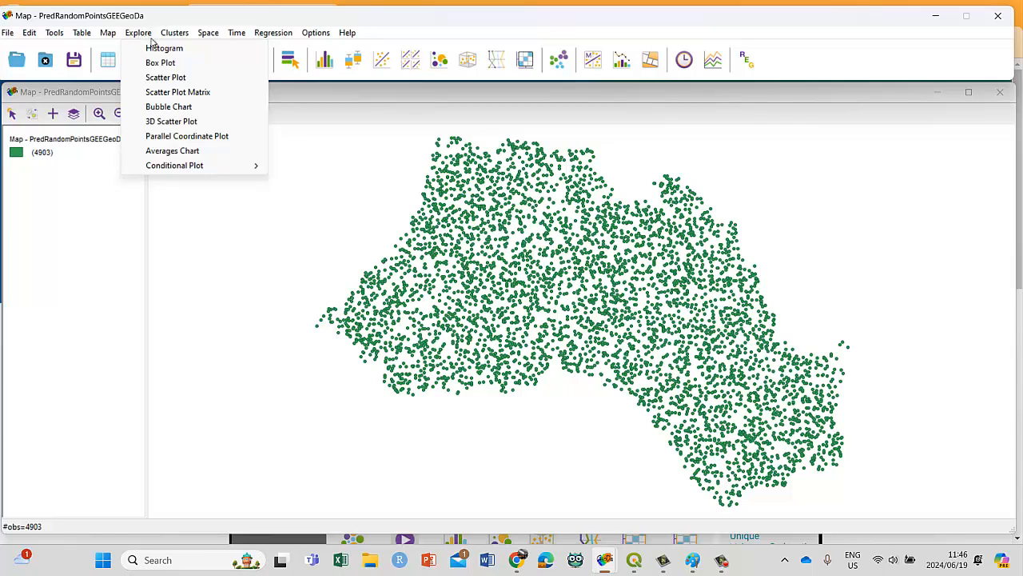
click(166, 62)
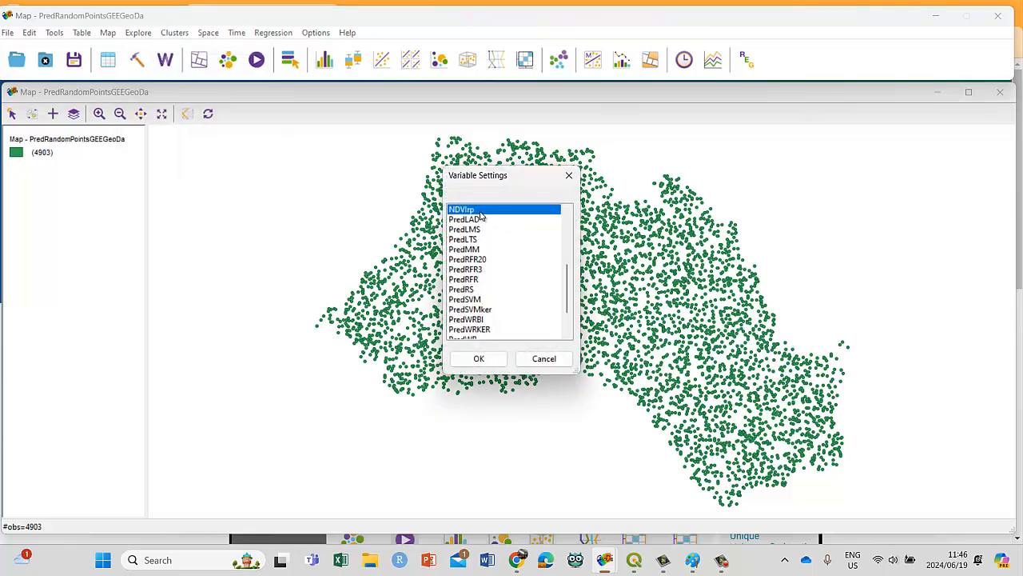
click(478, 359)
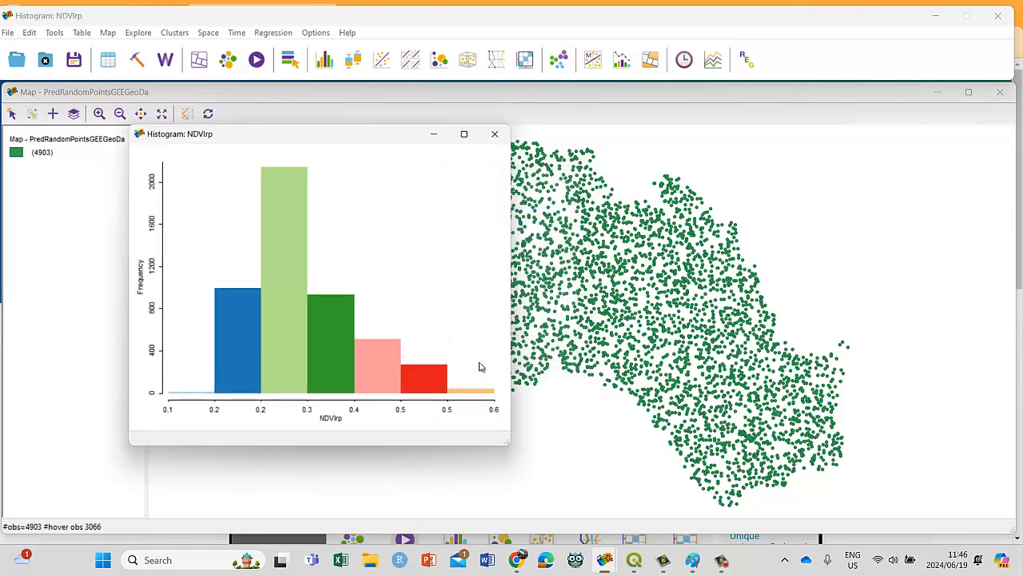
Step: Select the NDVIrp histogram bars one after another to examine where their points lie on the map
click(284, 249)
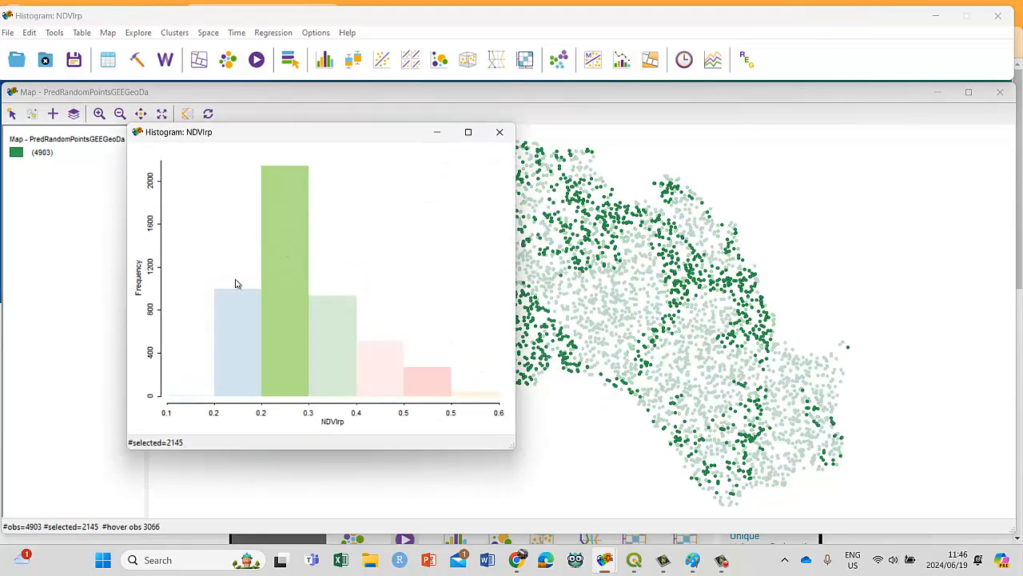
click(237, 342)
click(276, 321)
click(328, 319)
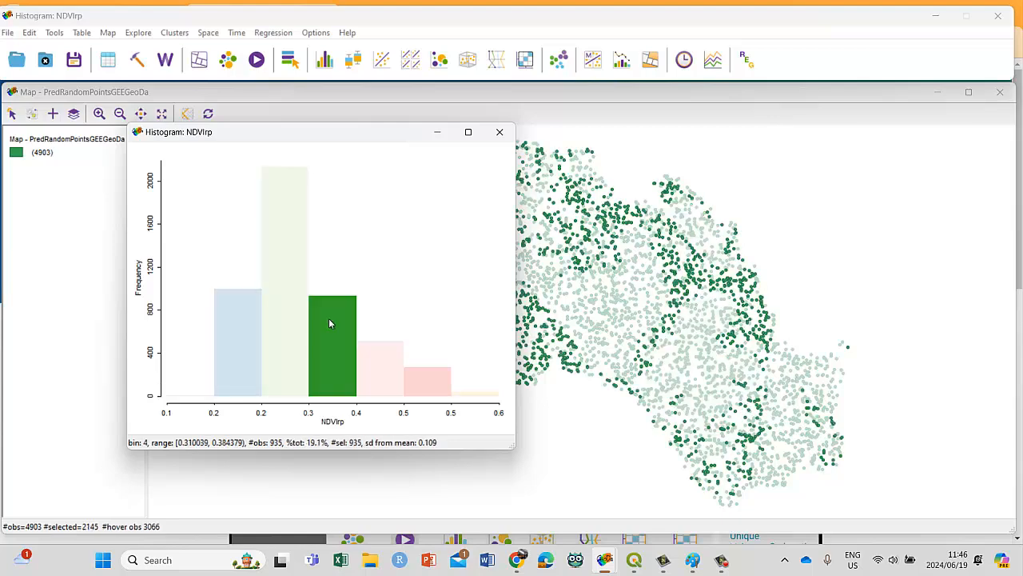
click(385, 352)
click(427, 381)
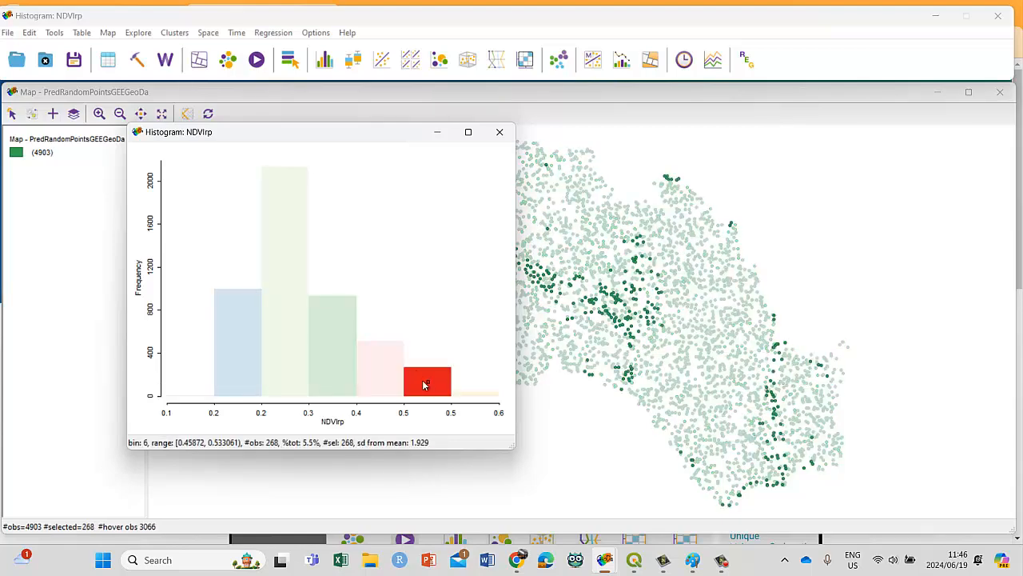
Step: Select the tallest bar of the NDVIrp histogram and move the histogram window aside to expose the linked points on the map
drag(361, 136, 339, 137)
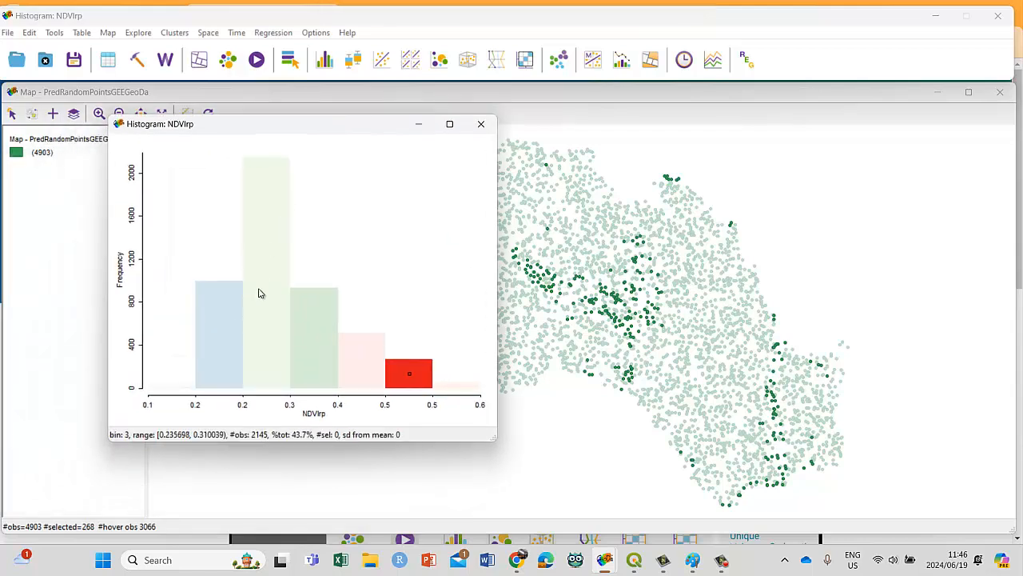
click(273, 244)
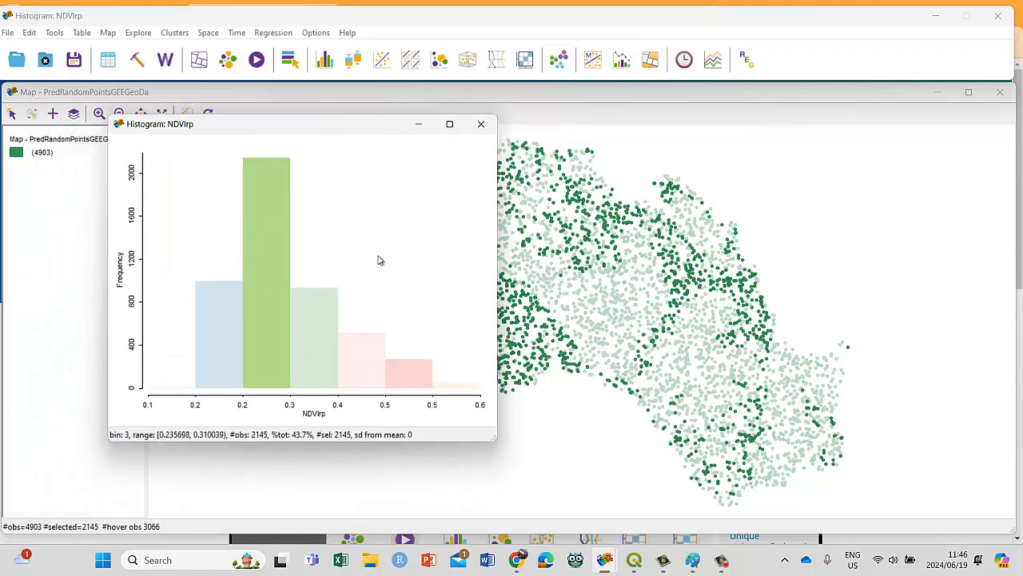
drag(361, 129, 232, 164)
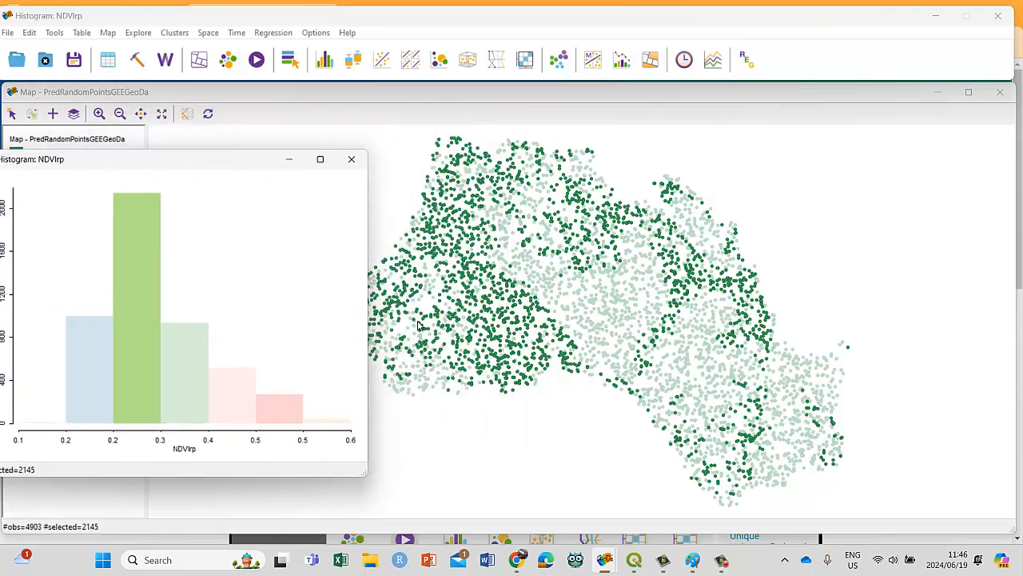
drag(149, 164, 188, 139)
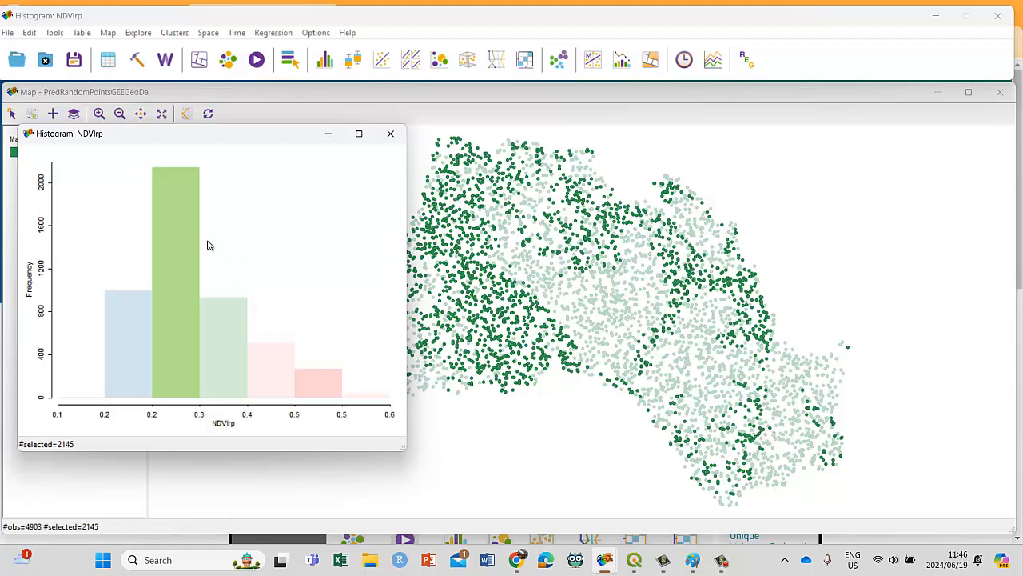
Step: Select the red bar and the blue bar of the NDVIrp histogram in turn and examine their linked points on the map
click(323, 395)
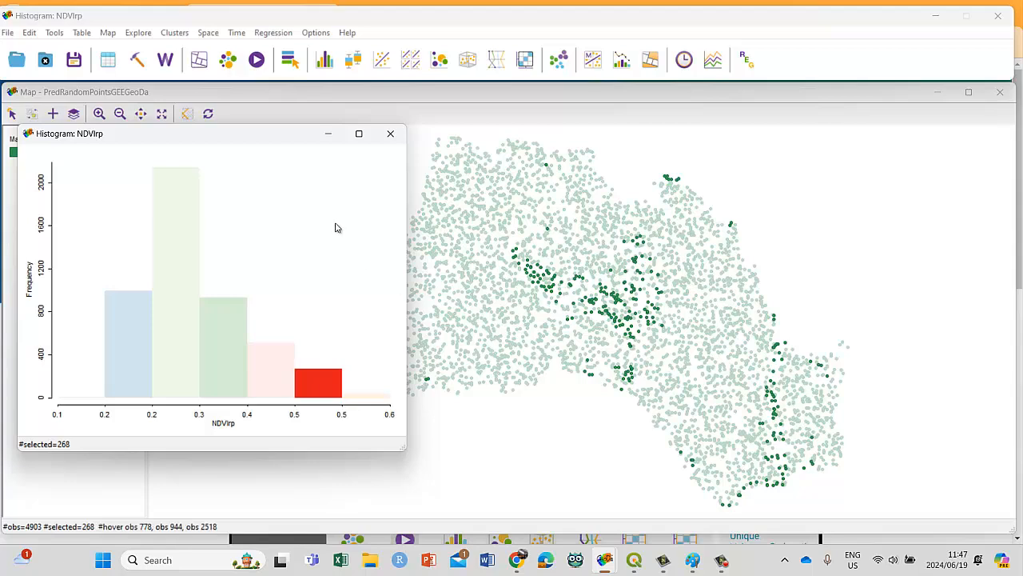
drag(263, 145, 336, 131)
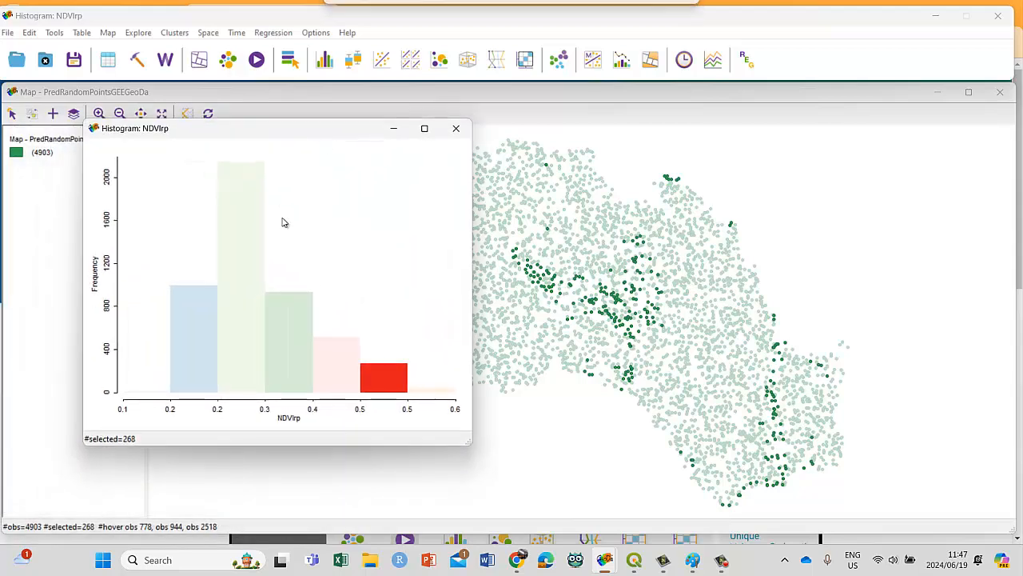
click(150, 381)
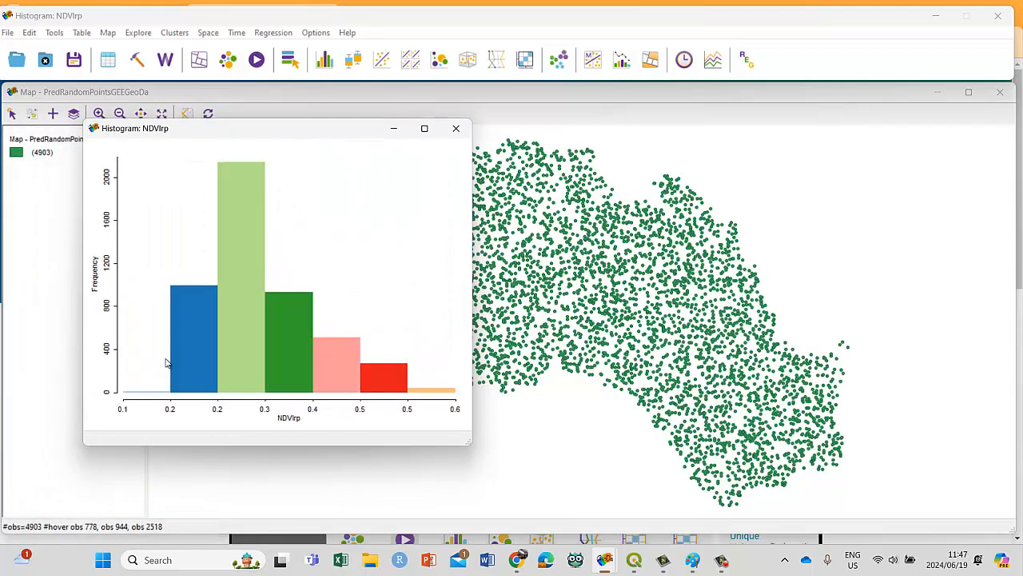
click(194, 353)
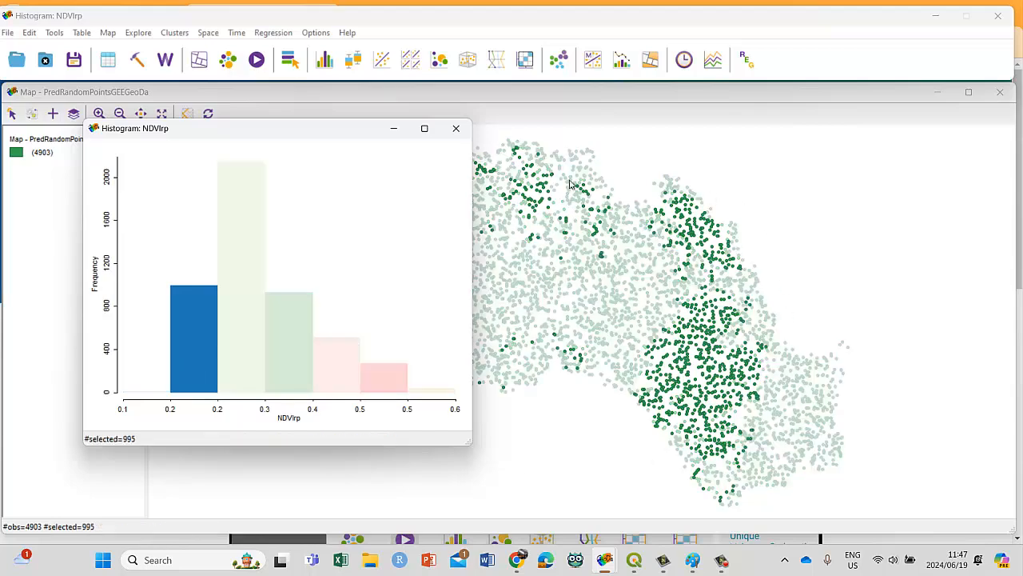
drag(363, 132, 467, 136)
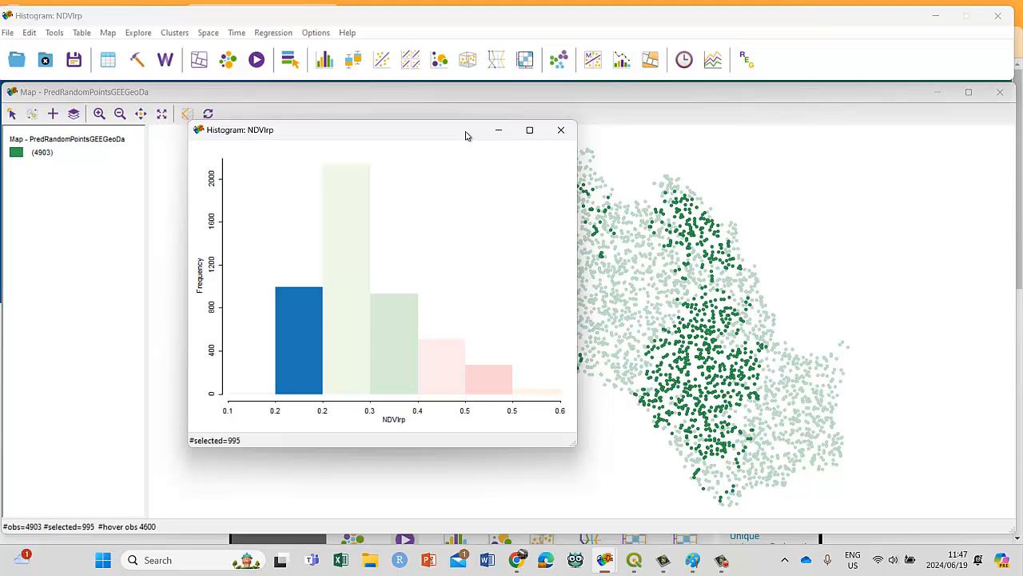
drag(421, 133, 398, 108)
Step: Select the tallest NDVIrp histogram bar and reposition the histogram window to examine the distribution of its points on the map
click(364, 152)
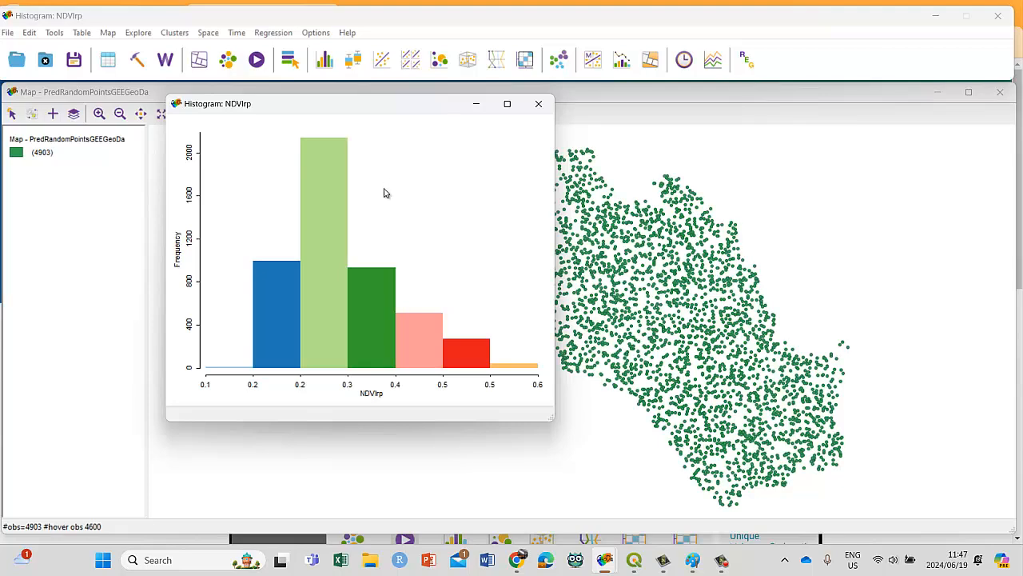
click(325, 178)
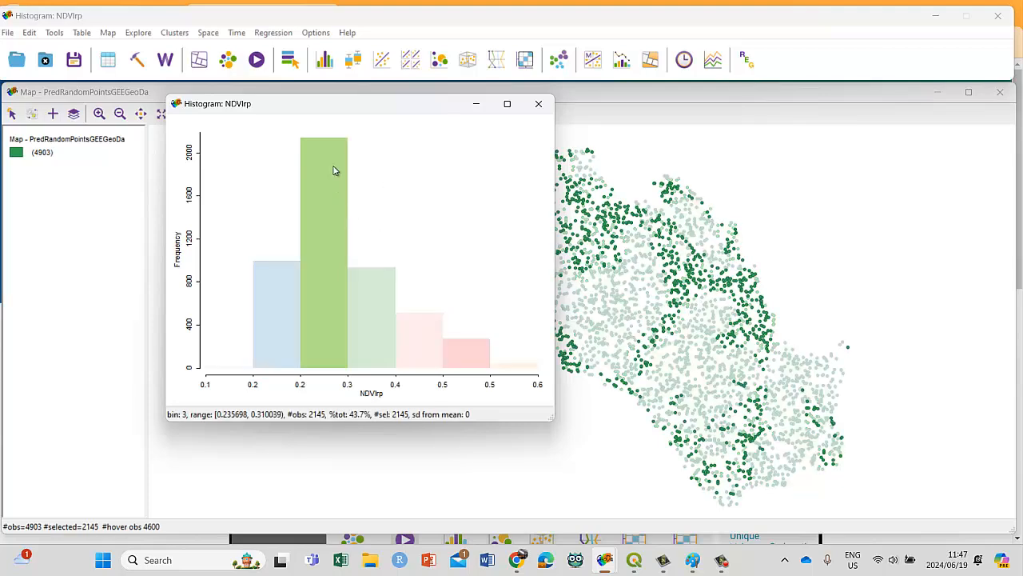
drag(370, 107, 292, 148)
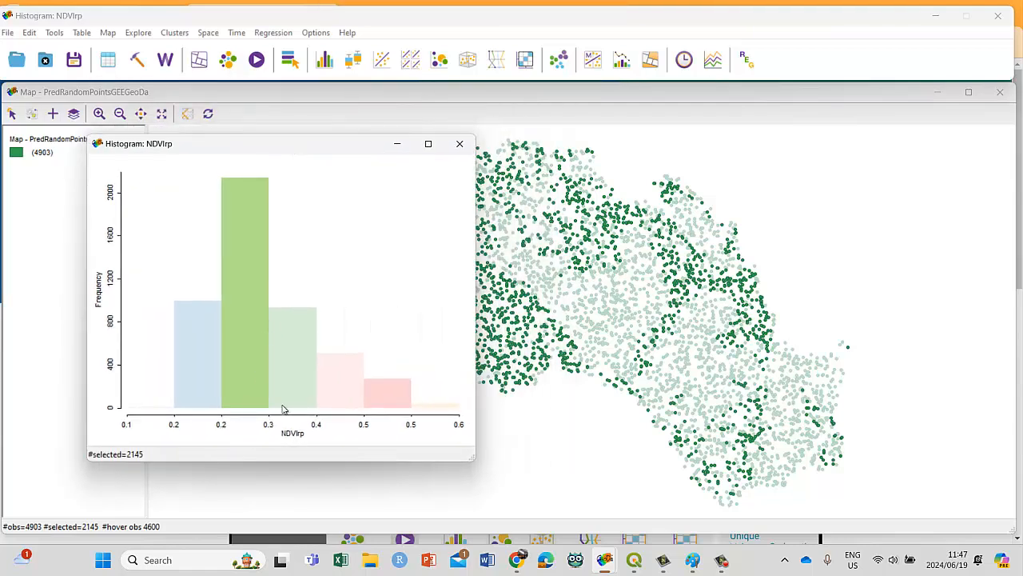
drag(308, 151, 215, 159)
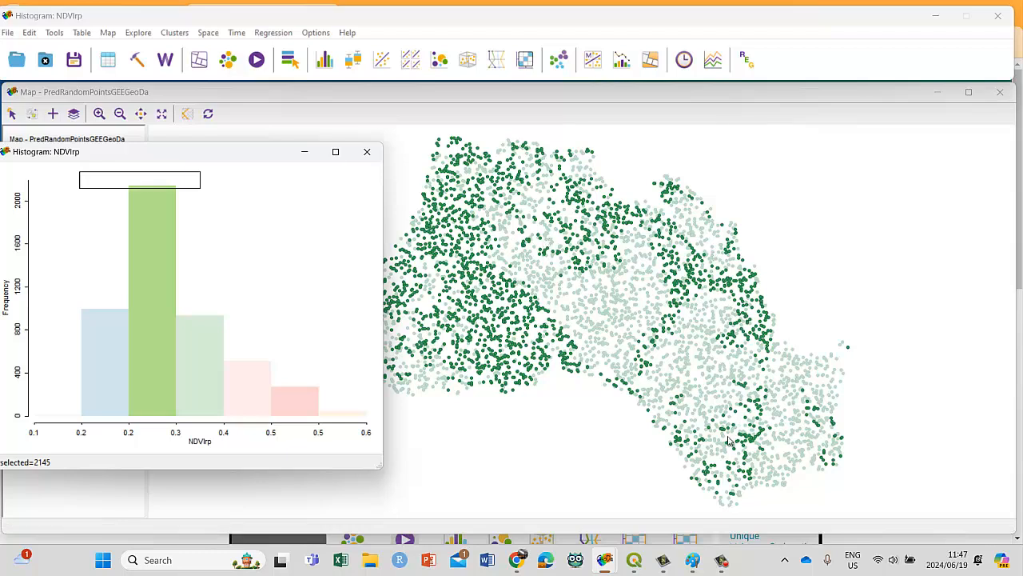
drag(241, 155, 308, 149)
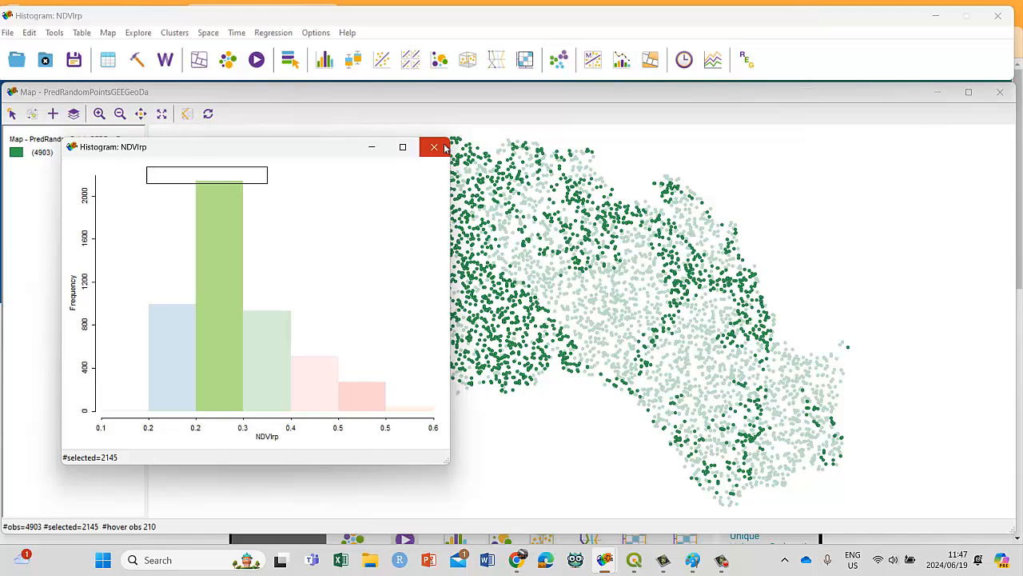
Step: Reselect the tallest bar to check its bin details and close the NDVIrp histogram
click(223, 265)
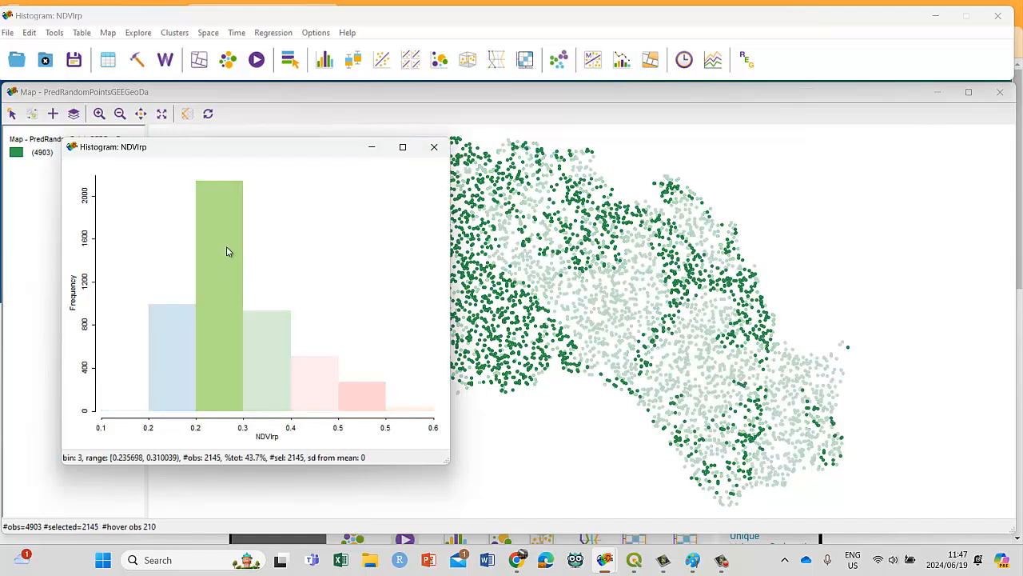
click(228, 248)
click(228, 244)
click(434, 147)
Step: Create a box plot of the NDVIrp variable and enlarge its window
click(138, 32)
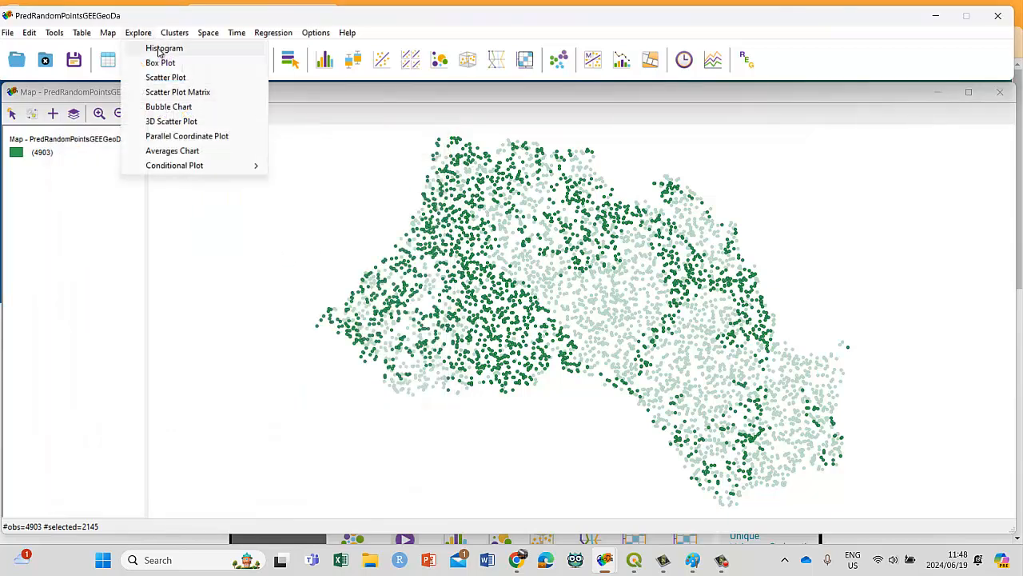
click(160, 62)
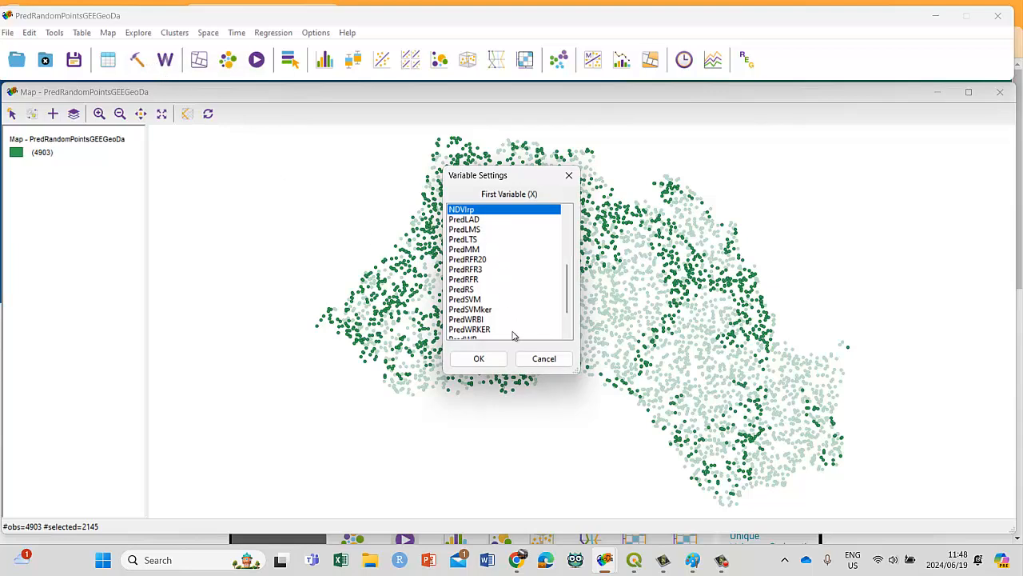
click(479, 360)
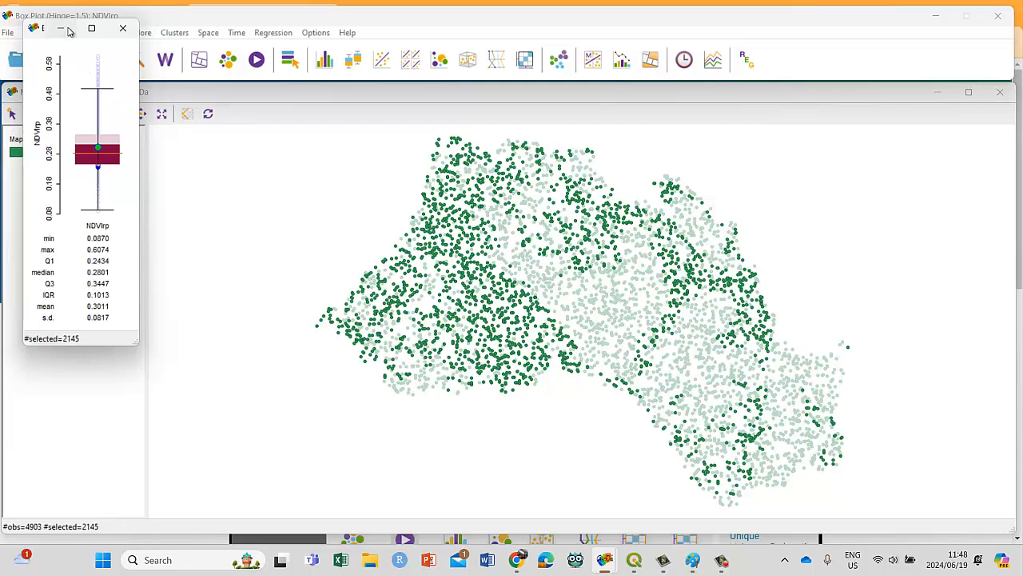
drag(138, 340, 248, 455)
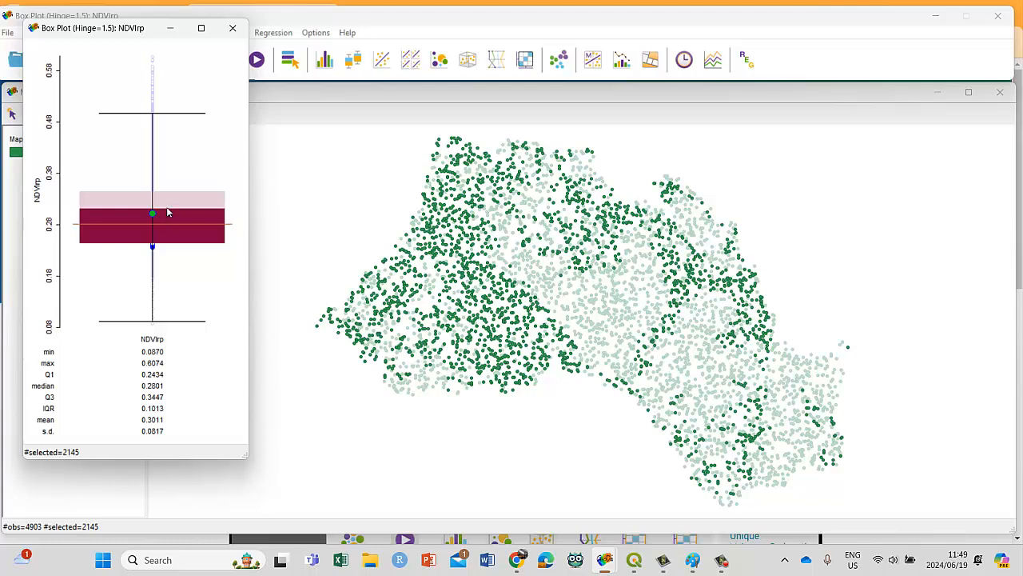
Step: Select value bands inside the NDVIrp box and among the upper outliers to examine where their points lie on the map
click(167, 202)
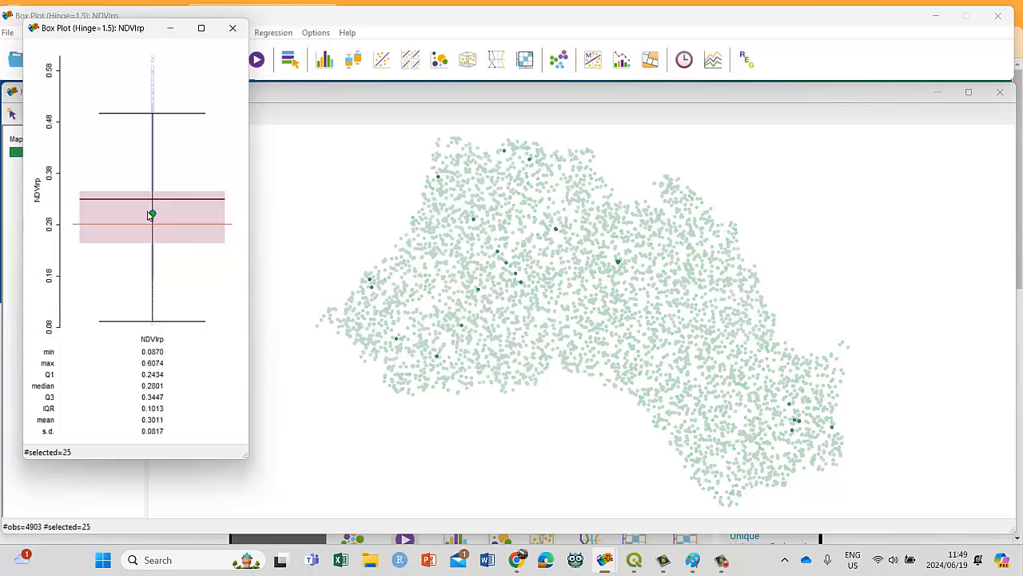
click(152, 215)
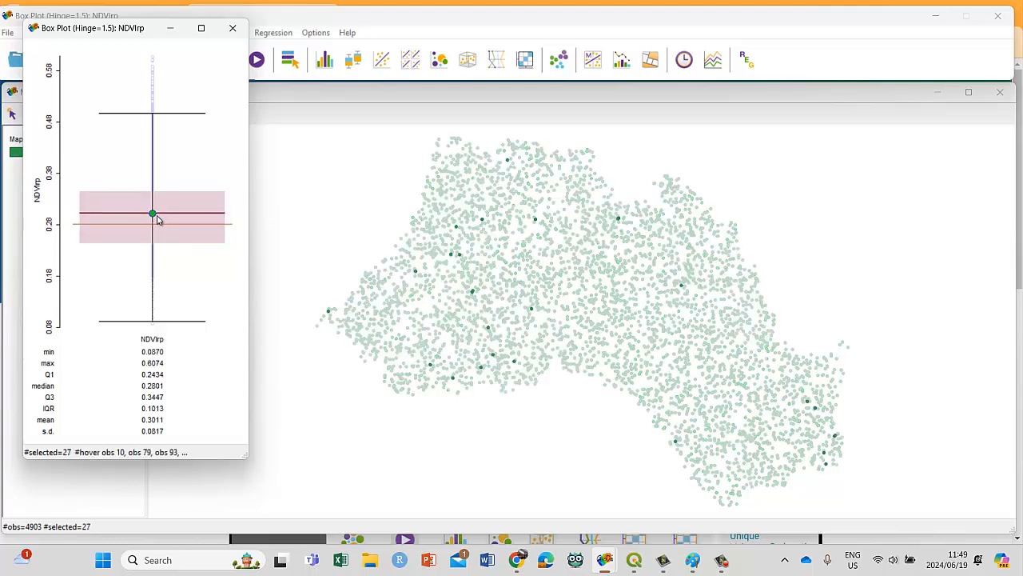
click(160, 217)
click(171, 199)
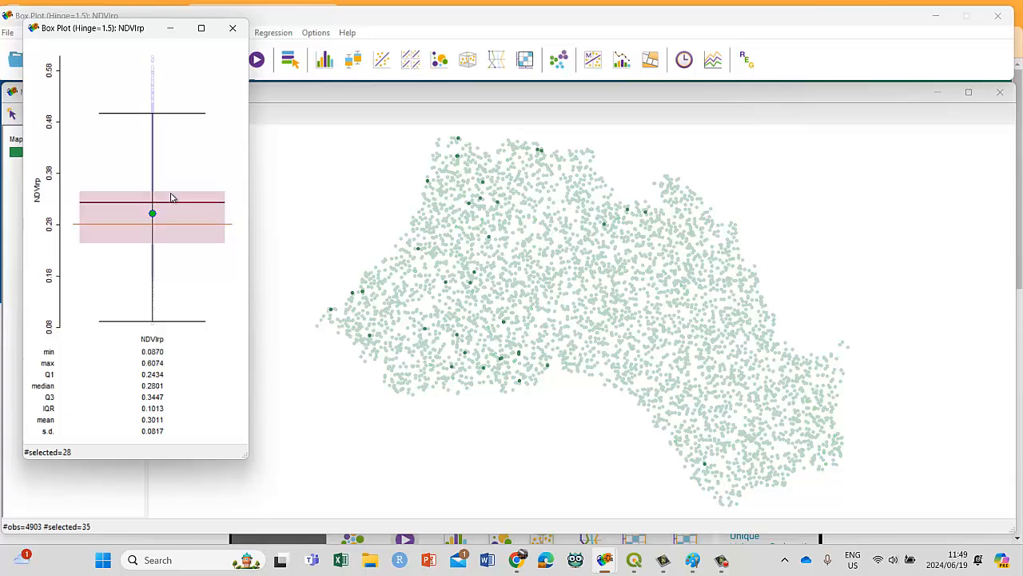
click(154, 85)
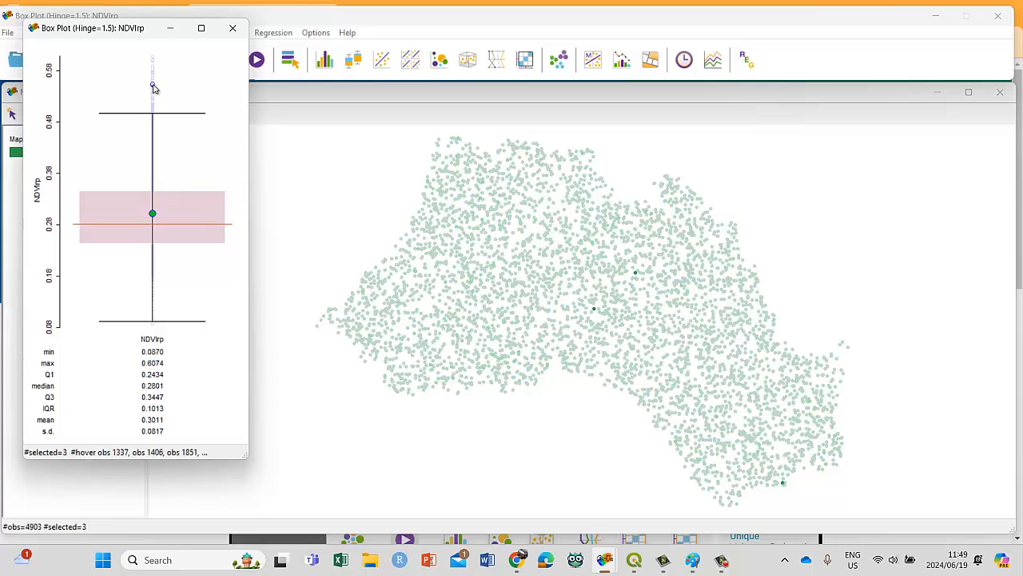
click(155, 61)
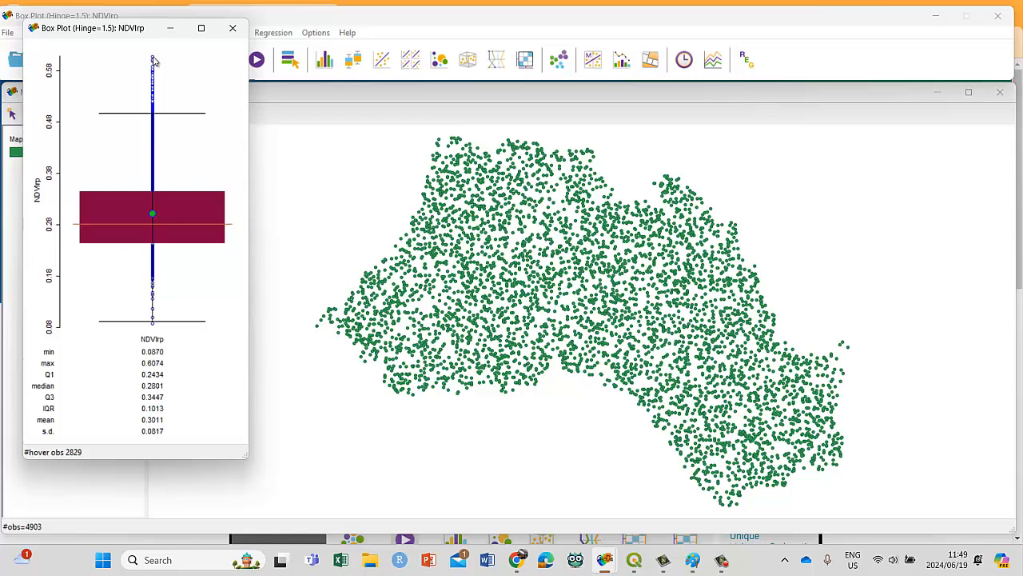
Step: Select the lowest and highest NDVIrp values in the box plot in turn to locate their points on the map
click(153, 326)
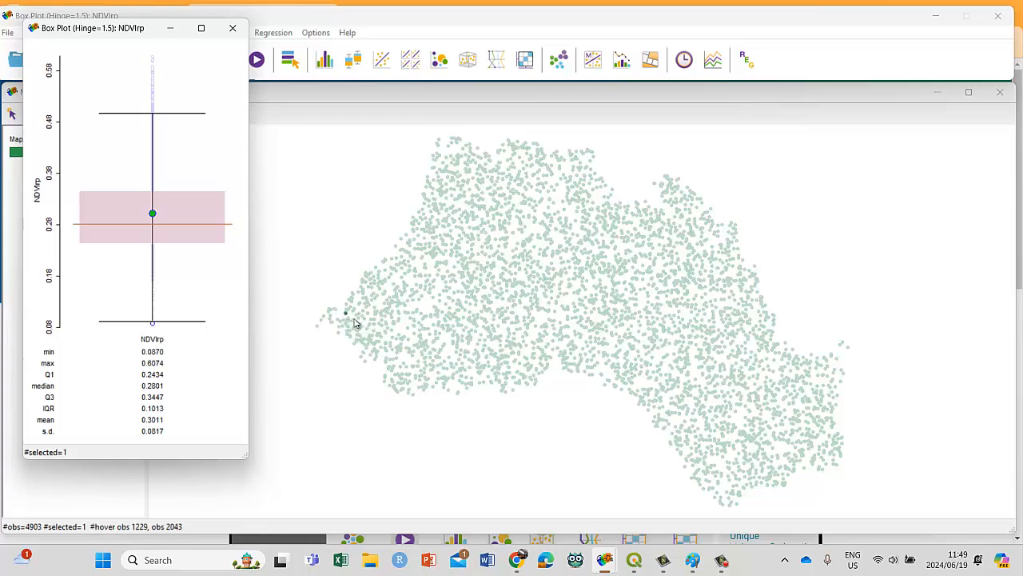
click(155, 62)
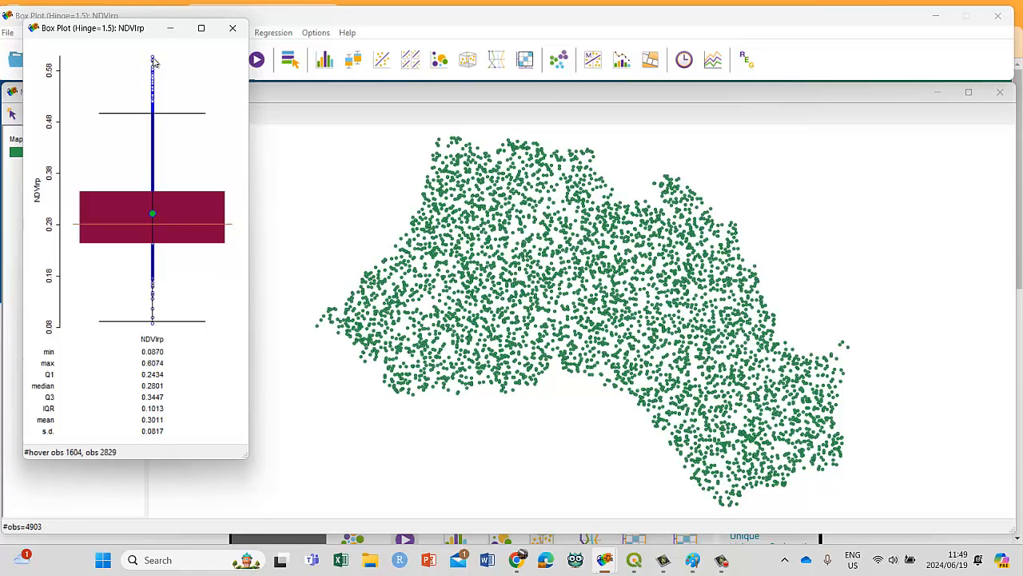
click(154, 62)
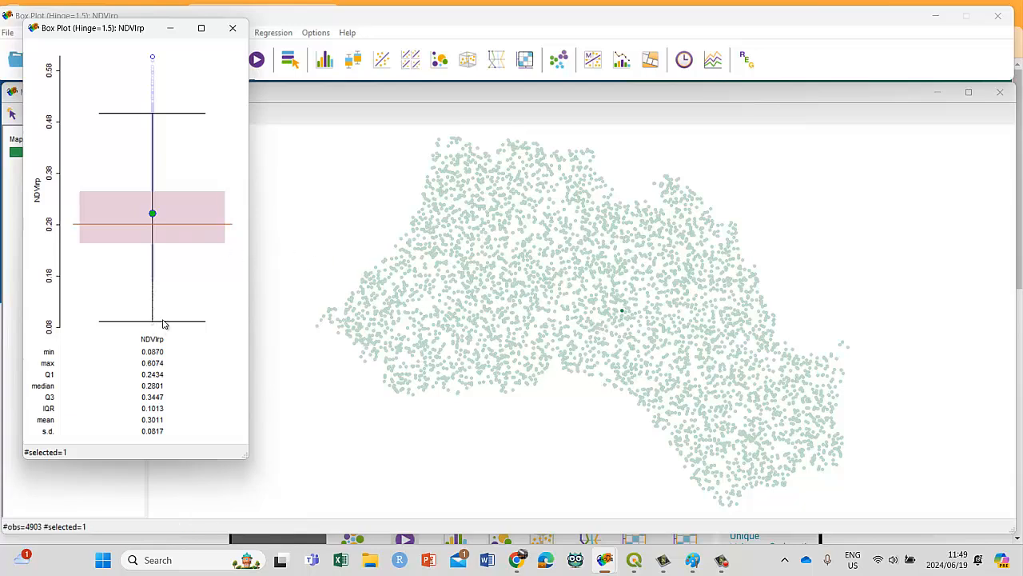
click(292, 288)
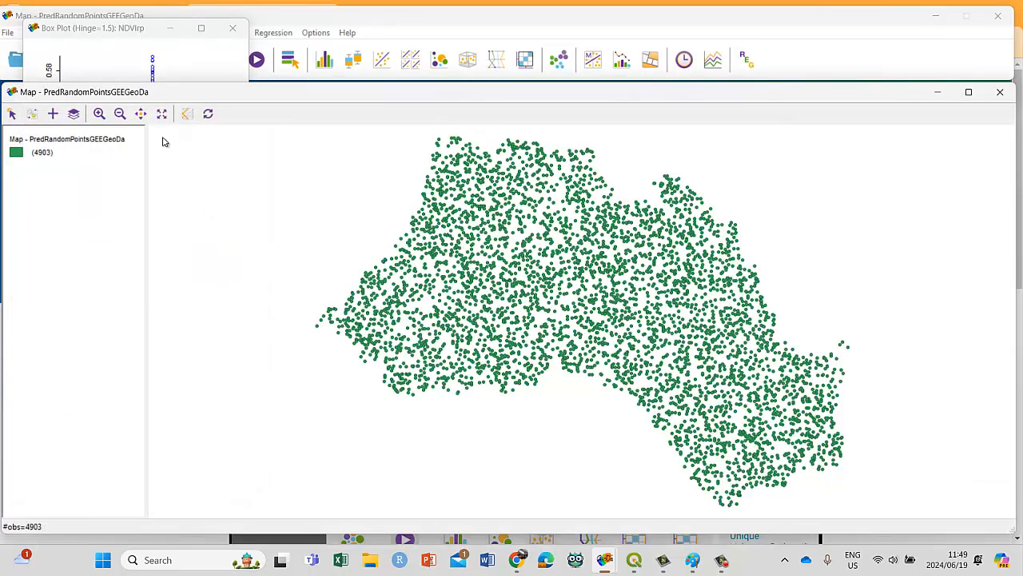
click(150, 30)
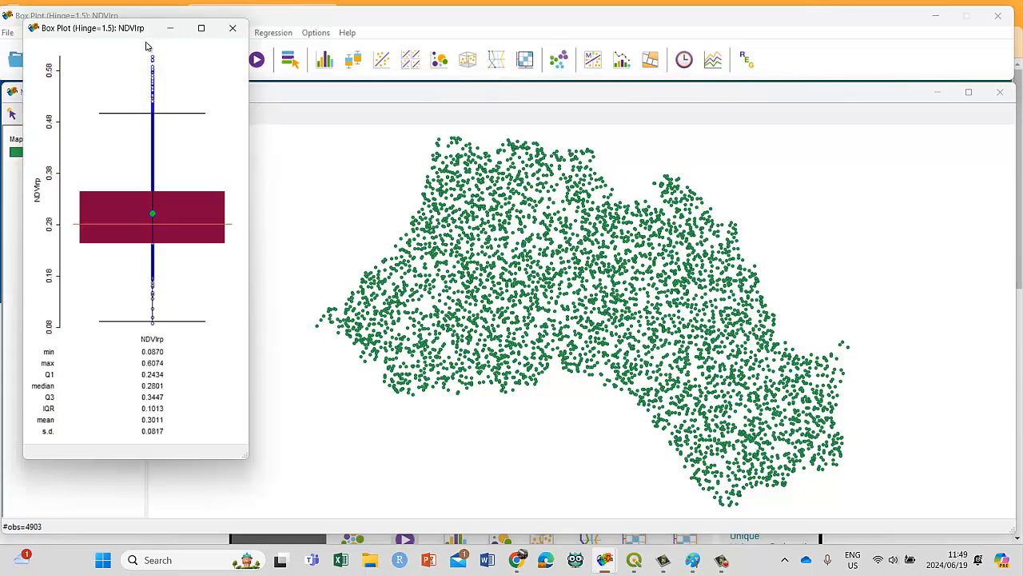
click(153, 323)
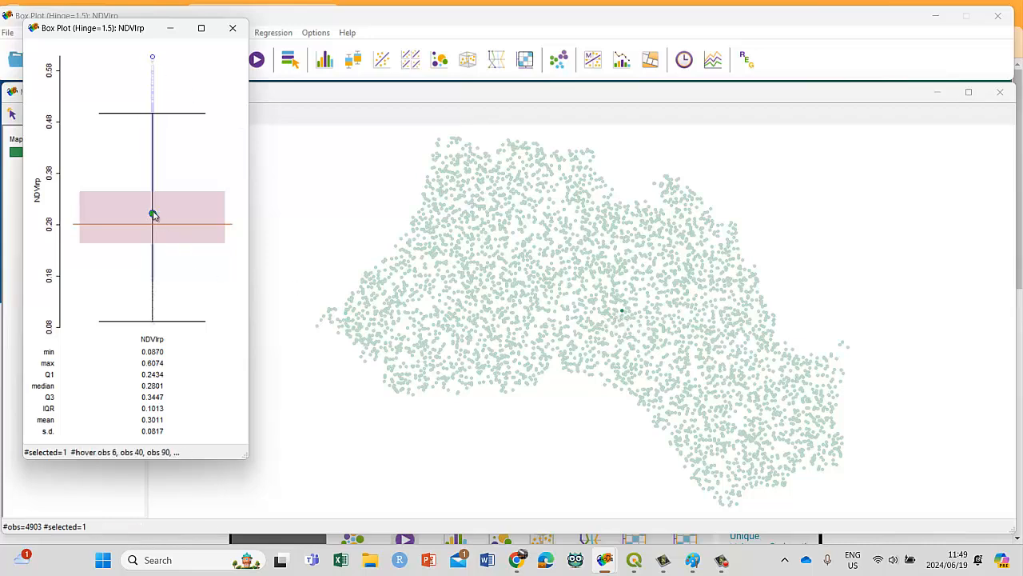
Step: Locate the points at the box plot's mean marker on the map and close the NDVIrp box plot
click(152, 213)
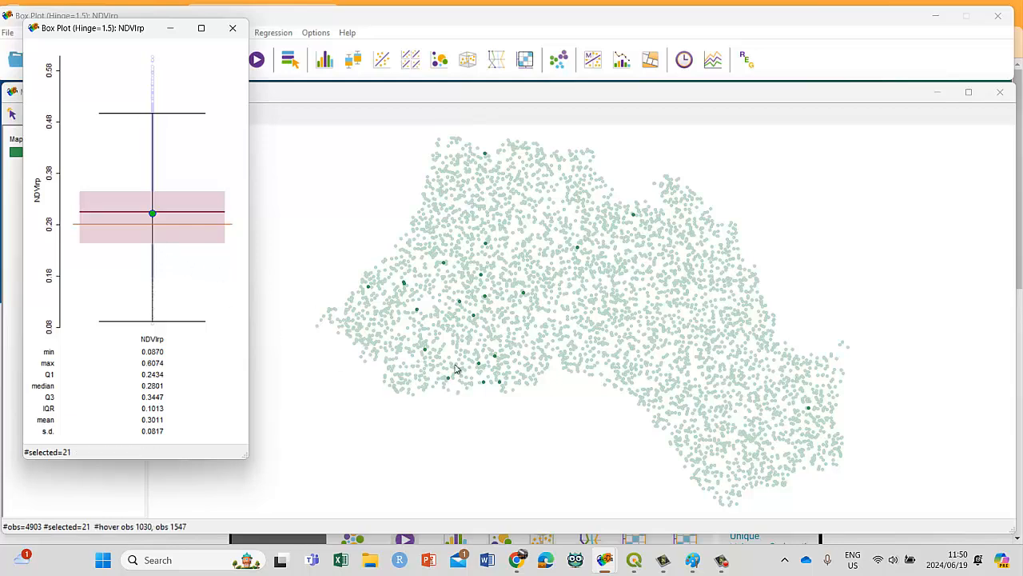
click(485, 300)
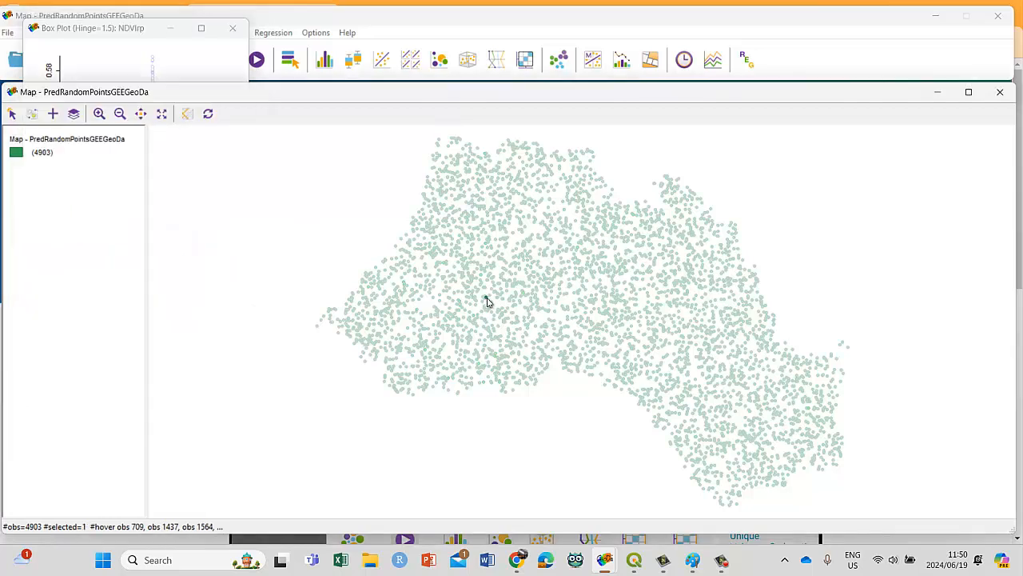
click(126, 24)
mouse_move(204, 210)
mouse_down()
mouse_move(202, 243)
mouse_move(201, 217)
mouse_up()
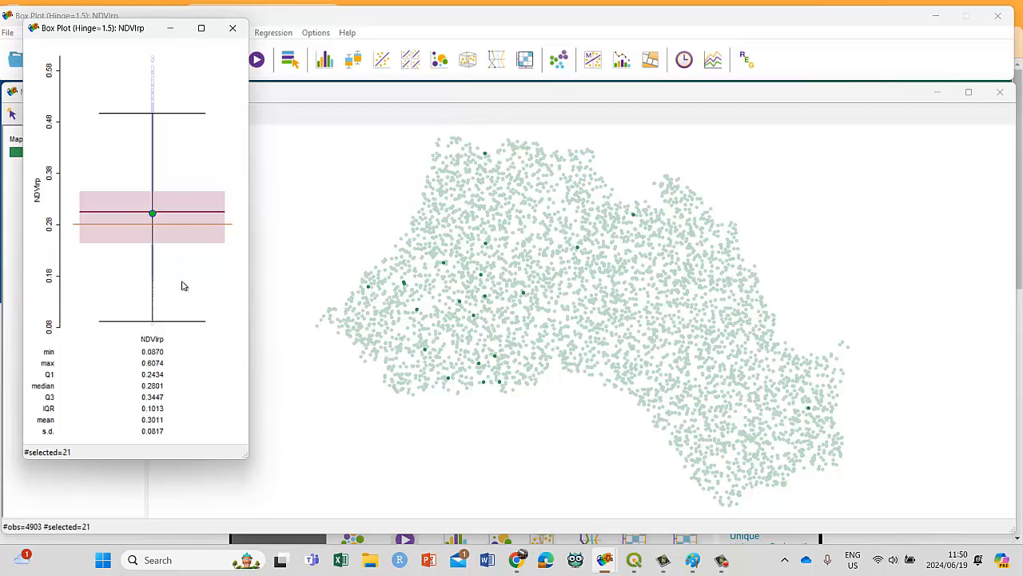
click(158, 356)
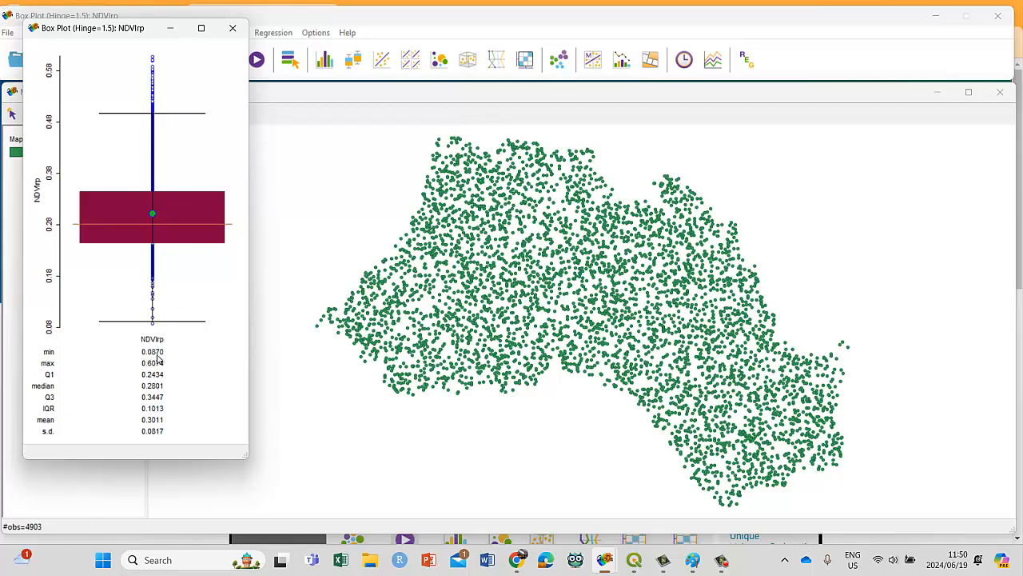
click(234, 30)
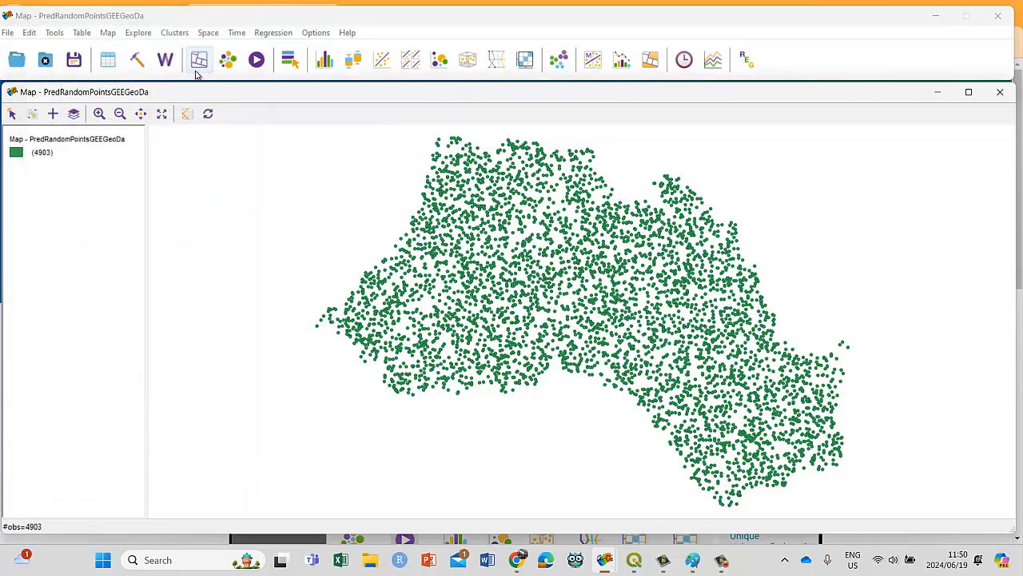
click(137, 33)
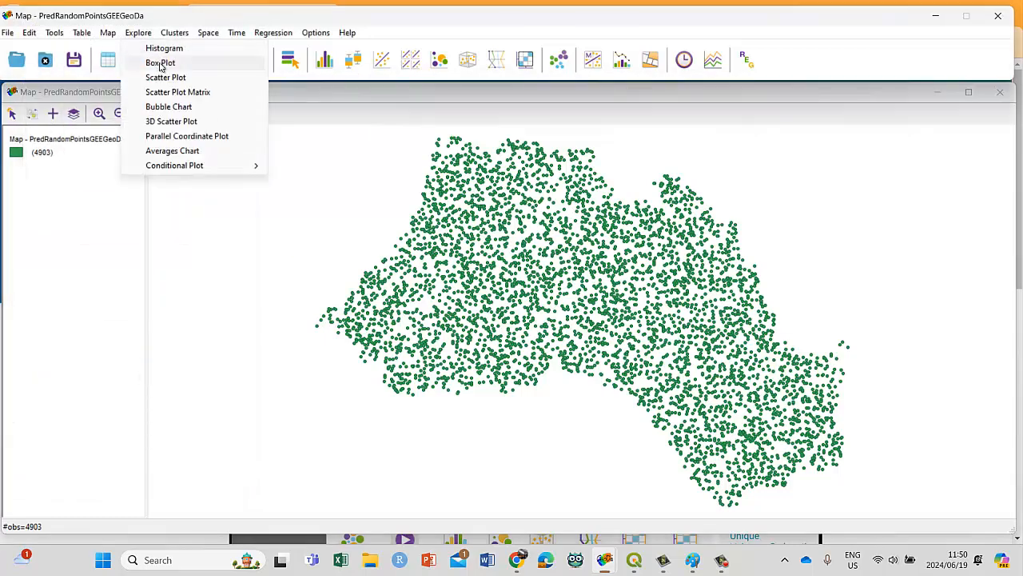
click(156, 63)
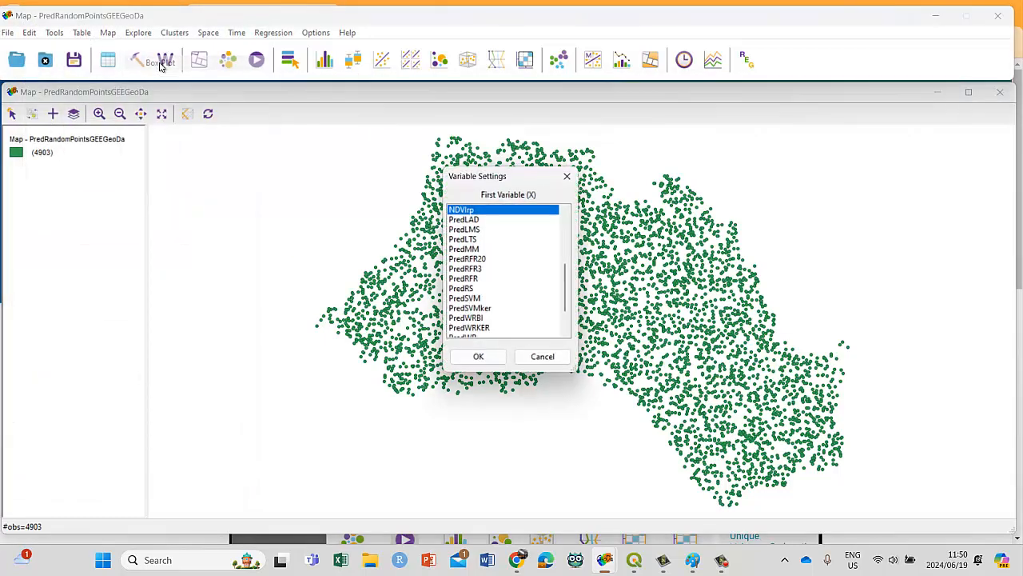
click(530, 359)
Step: Create a scatter plot with NDVIrp as the independent and PredManski as the dependent variable, and enlarge its window
click(137, 33)
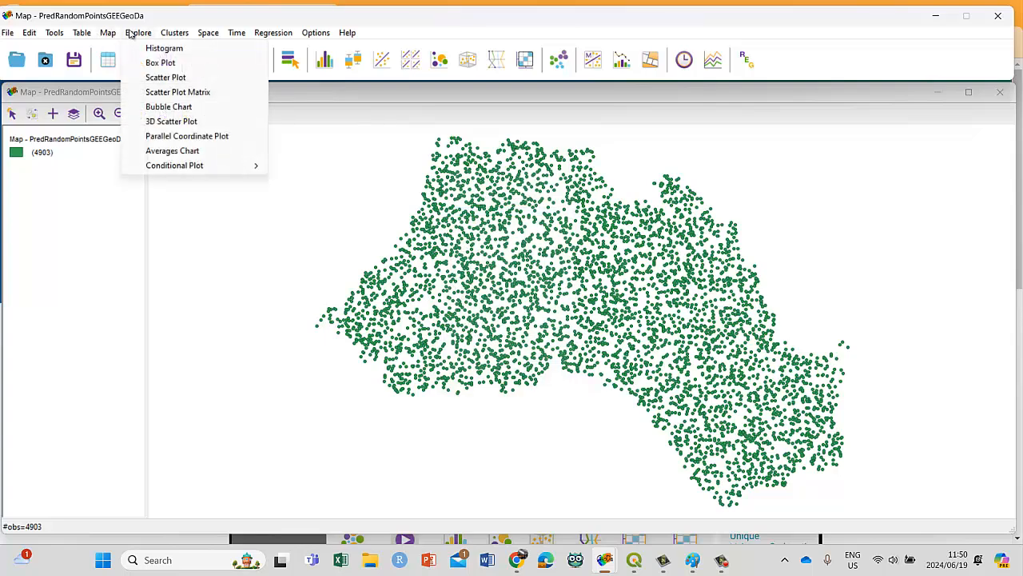
click(151, 79)
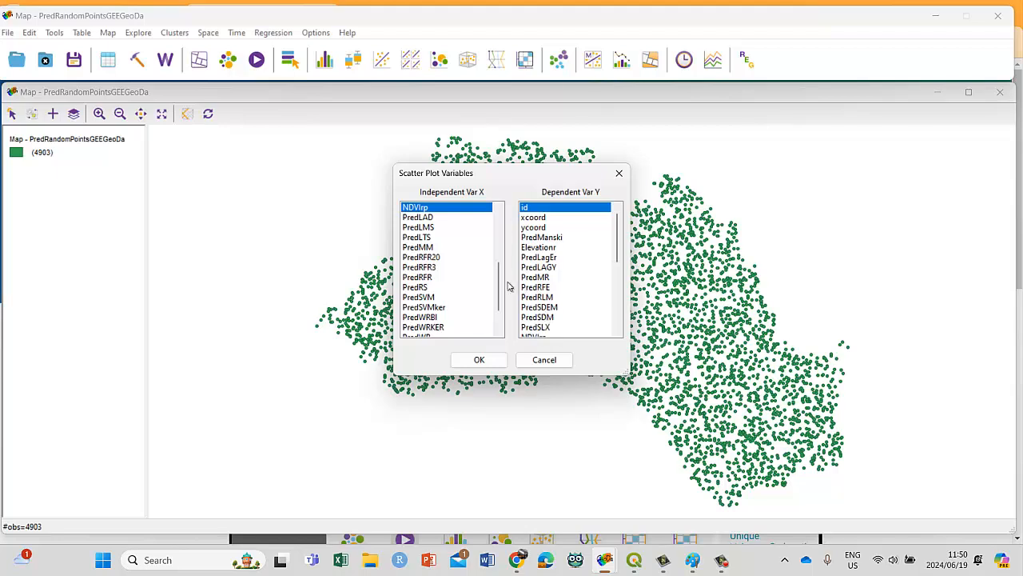
click(547, 237)
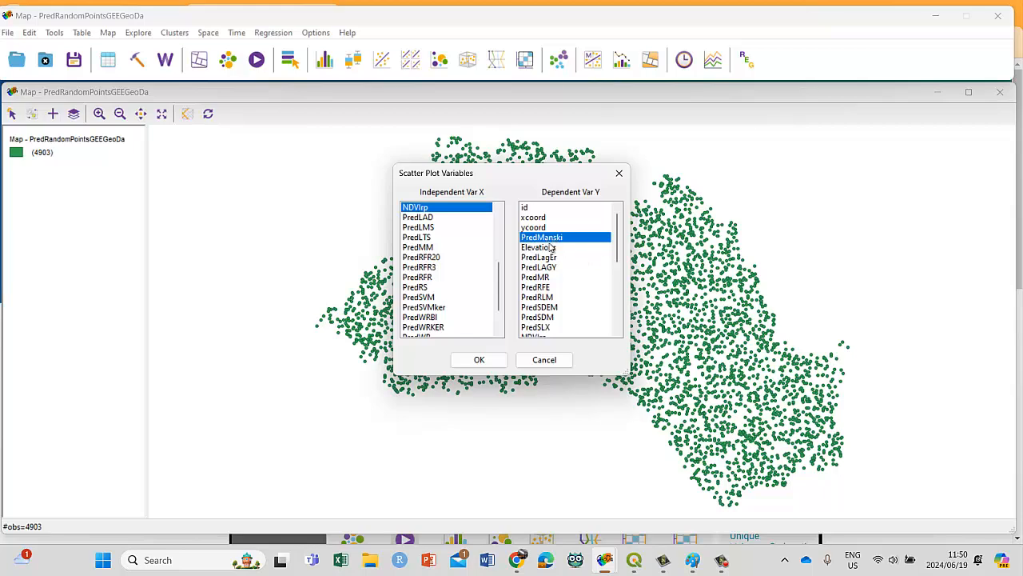
click(478, 360)
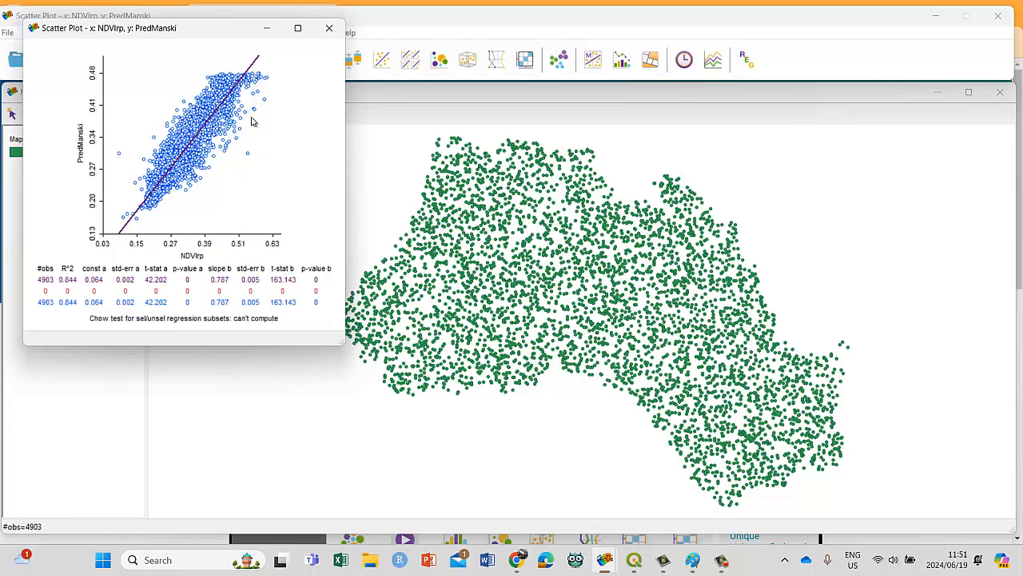
drag(204, 39, 207, 89)
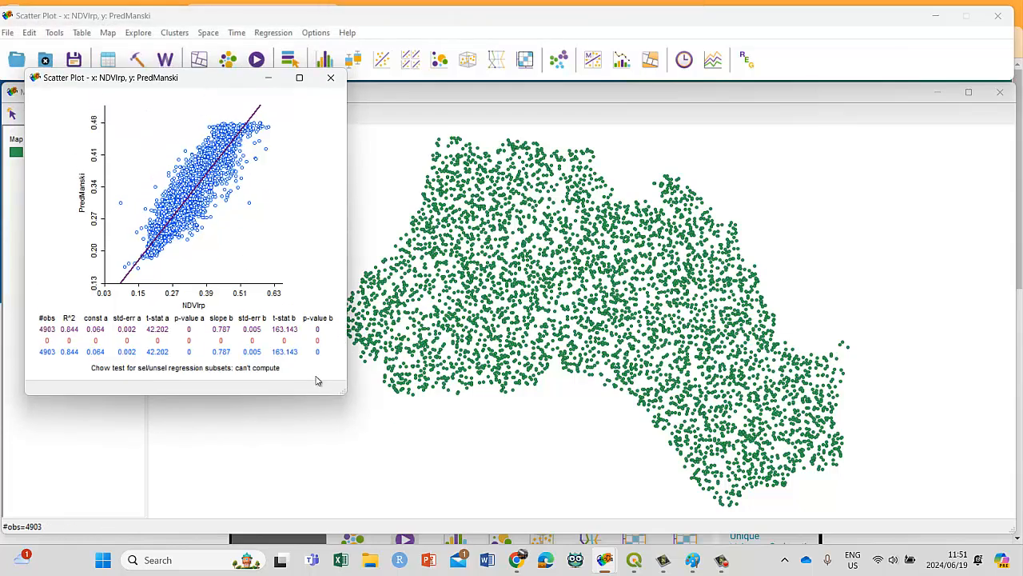
drag(341, 395, 393, 455)
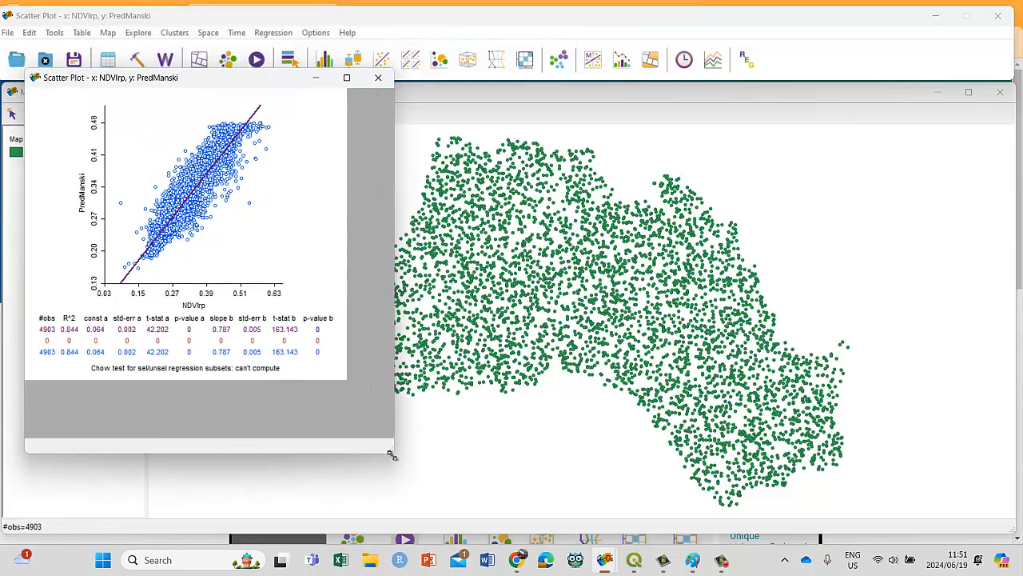
drag(222, 78, 201, 43)
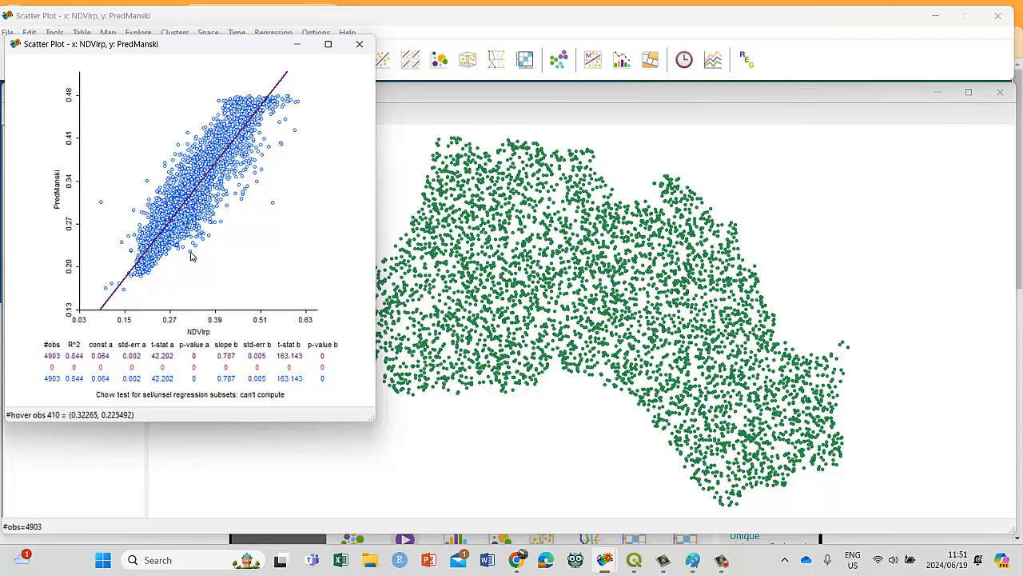
Step: Select a point inside the scatter cloud and the isolated high-NDVIrp point below it in turn to locate them on the map
click(206, 190)
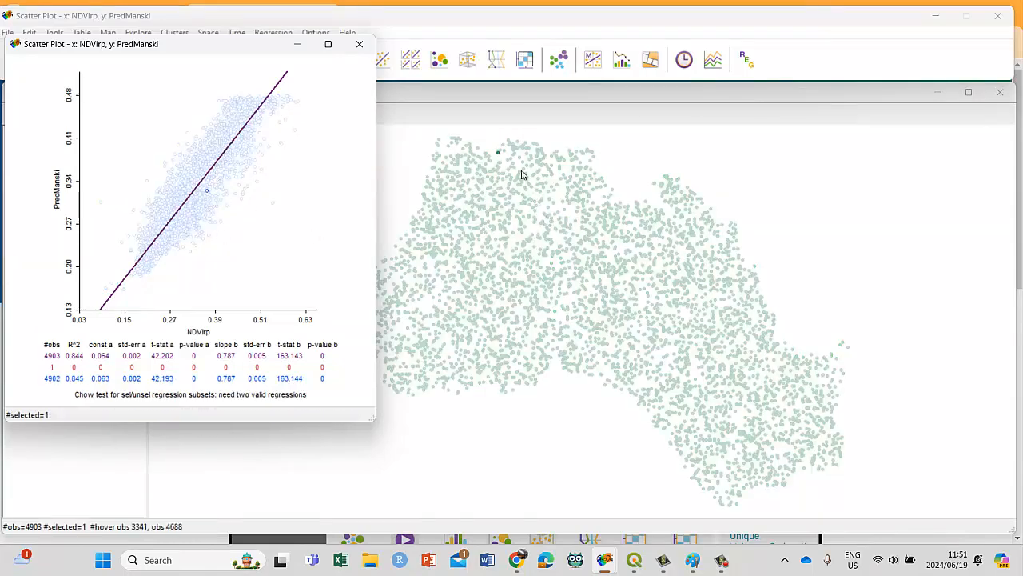
click(277, 93)
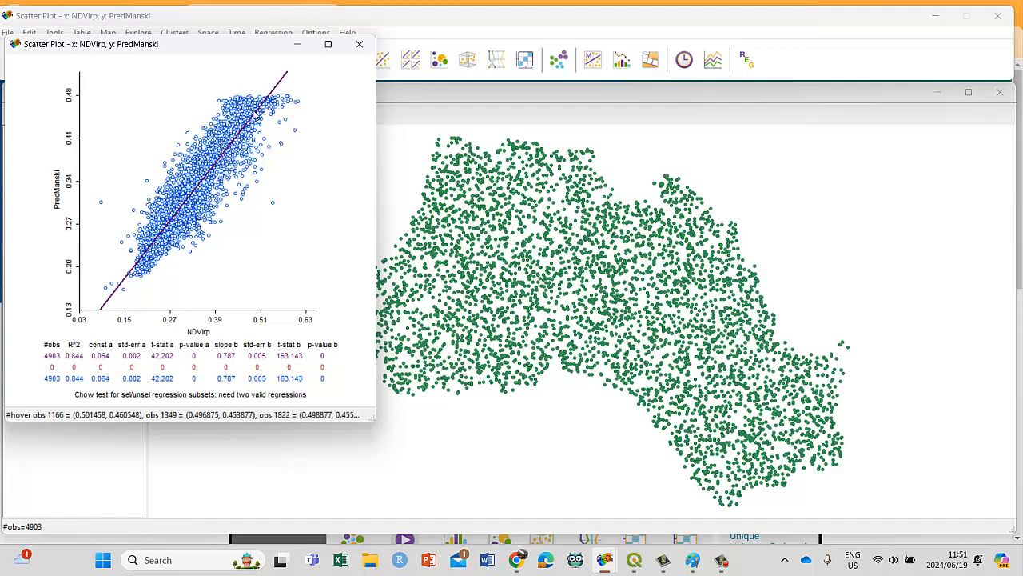
click(272, 206)
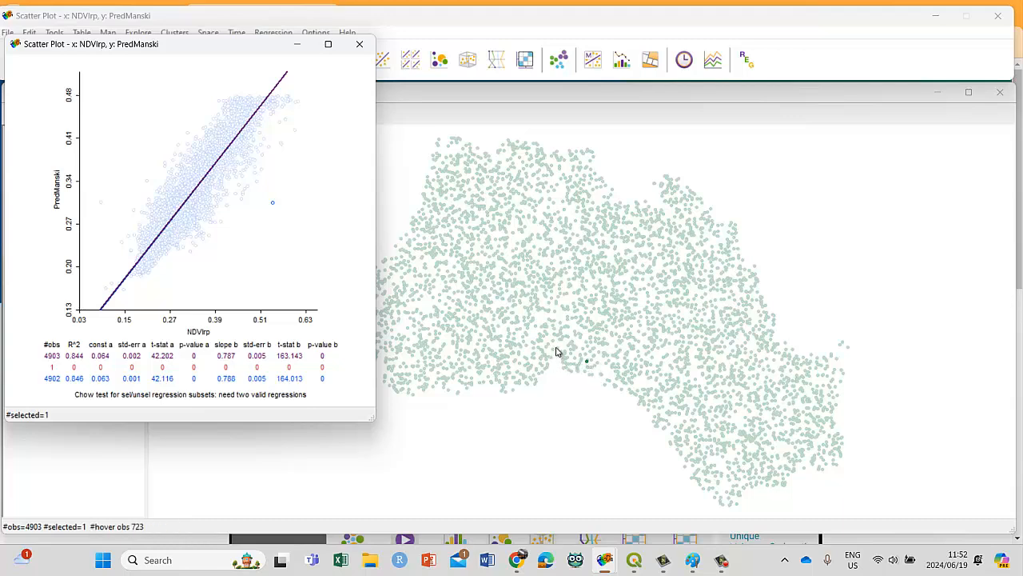
Step: Select several spots in the middle of the scatter cloud in turn and shift the plot window to locate their points on the map
click(207, 194)
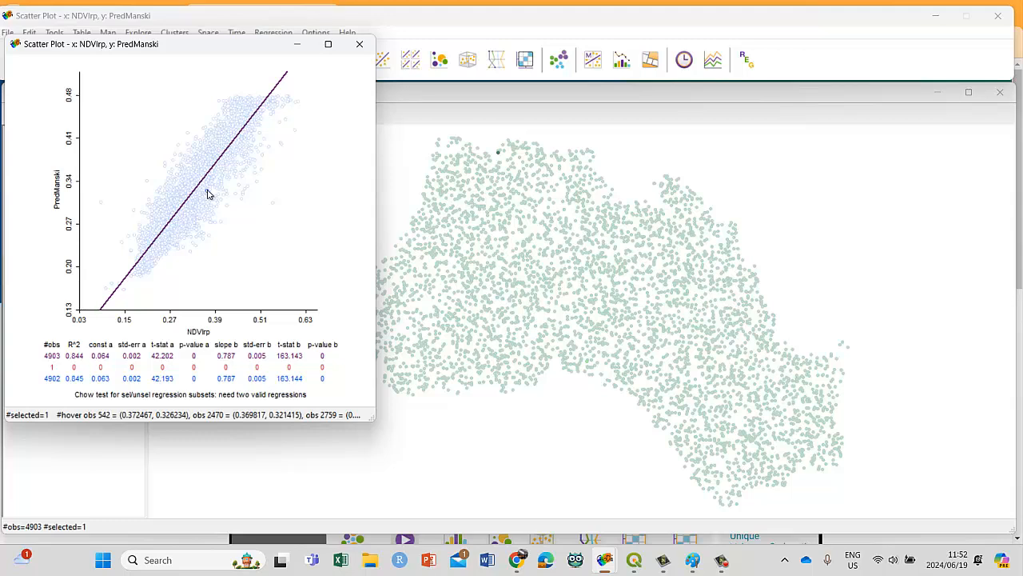
click(226, 189)
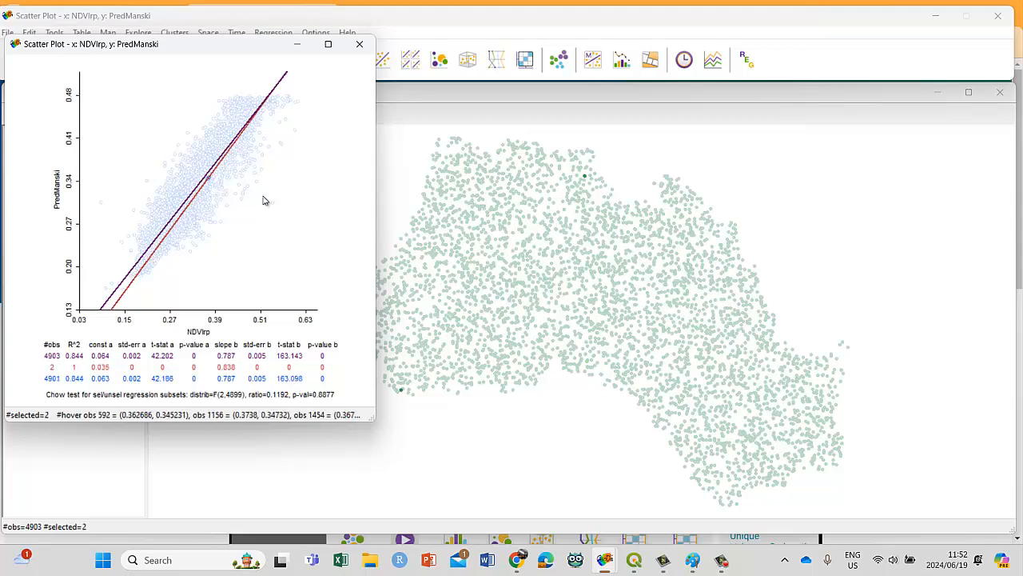
click(185, 190)
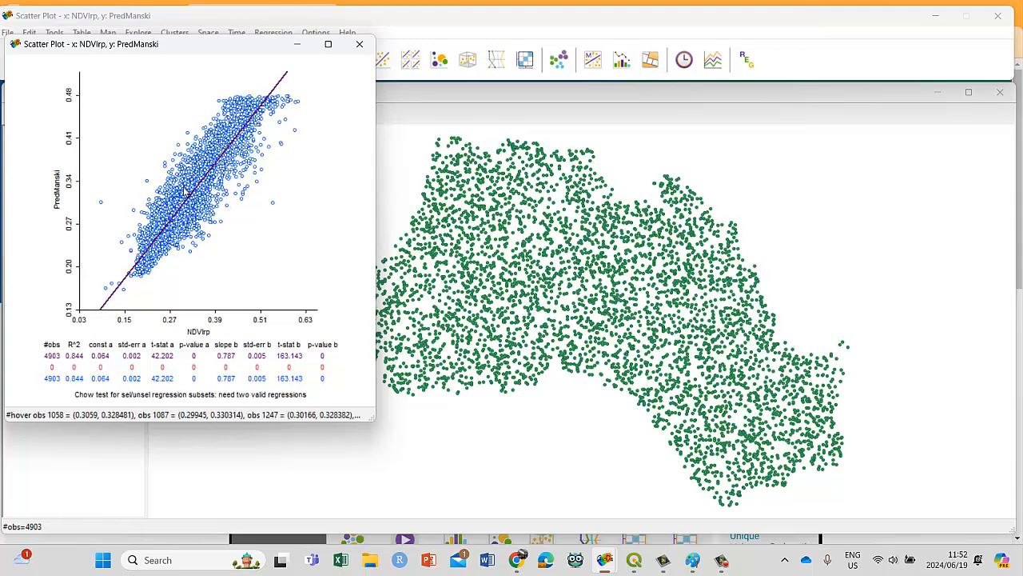
click(182, 200)
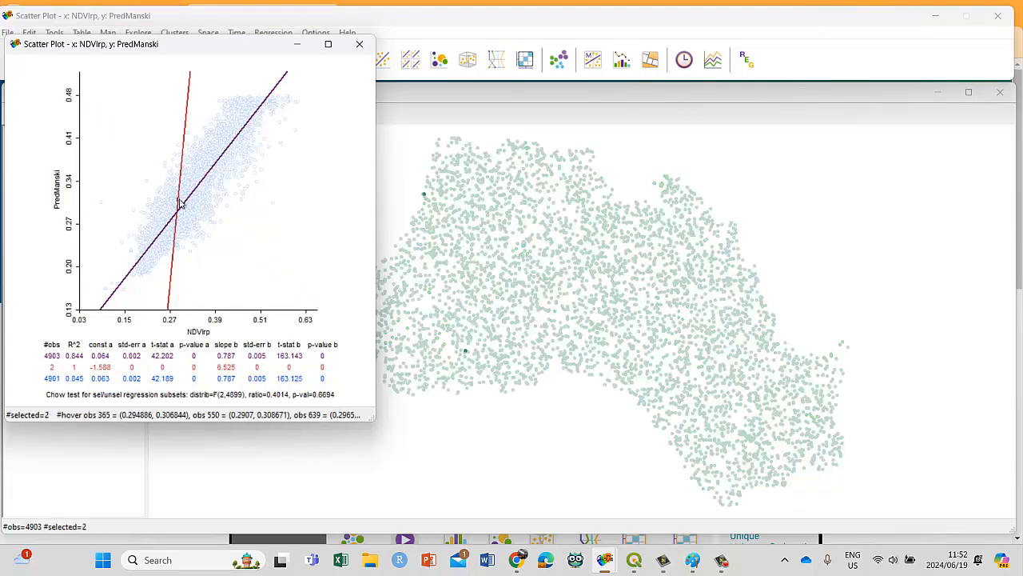
click(193, 212)
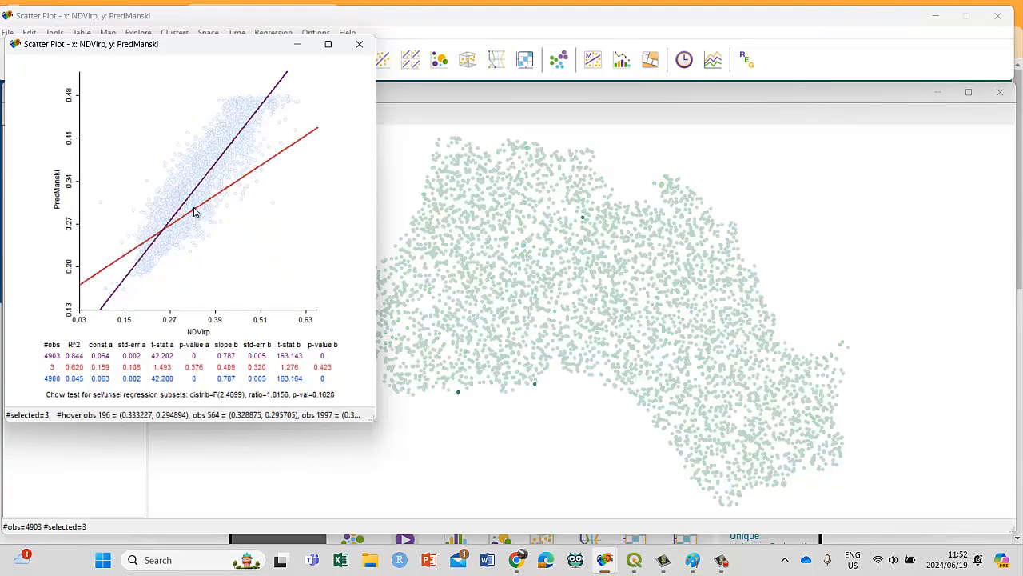
click(202, 198)
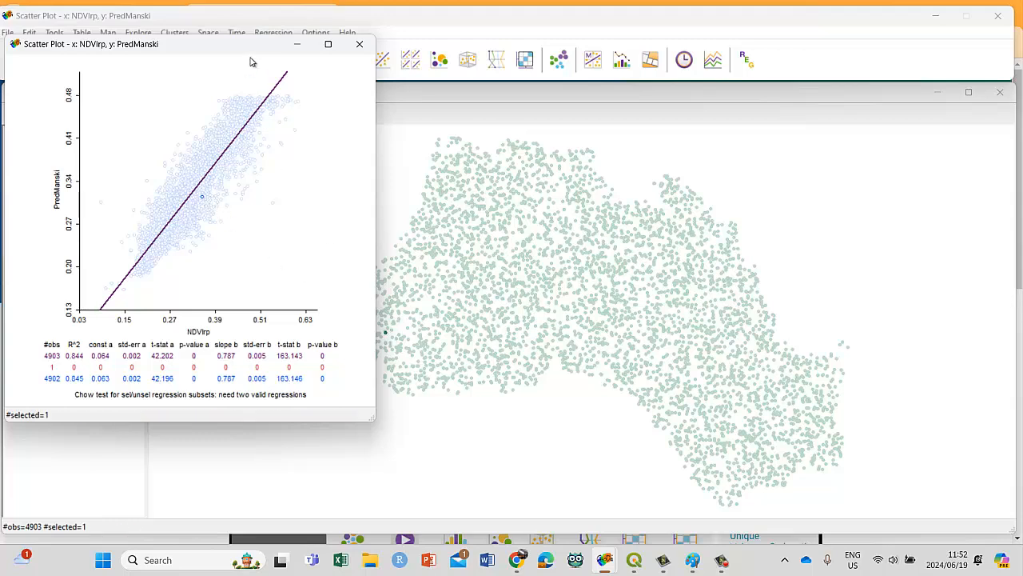
drag(245, 50, 215, 58)
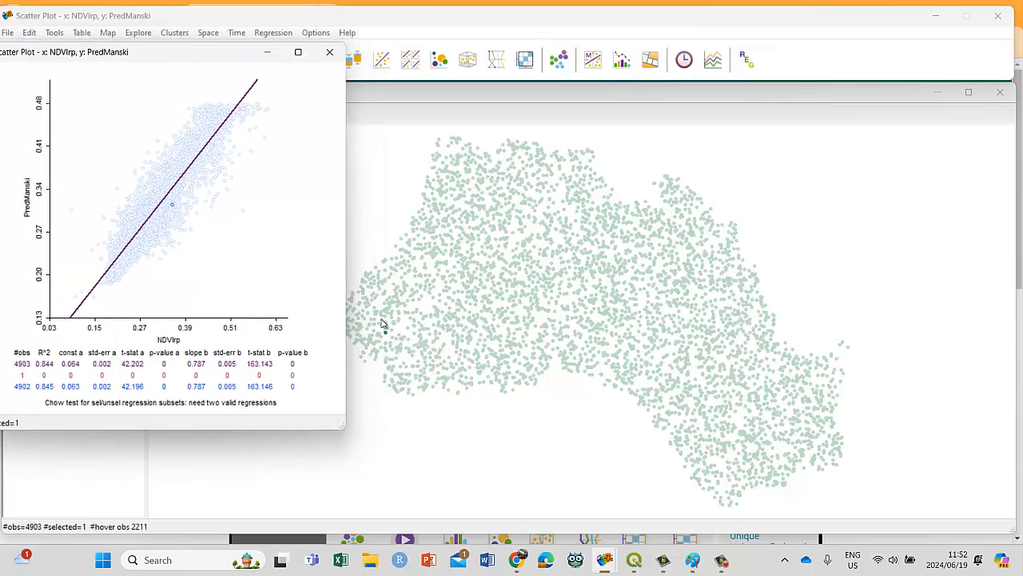
Step: Clear the selection and select two small clusters along the lower part of the regression line to compare their map locations
click(234, 123)
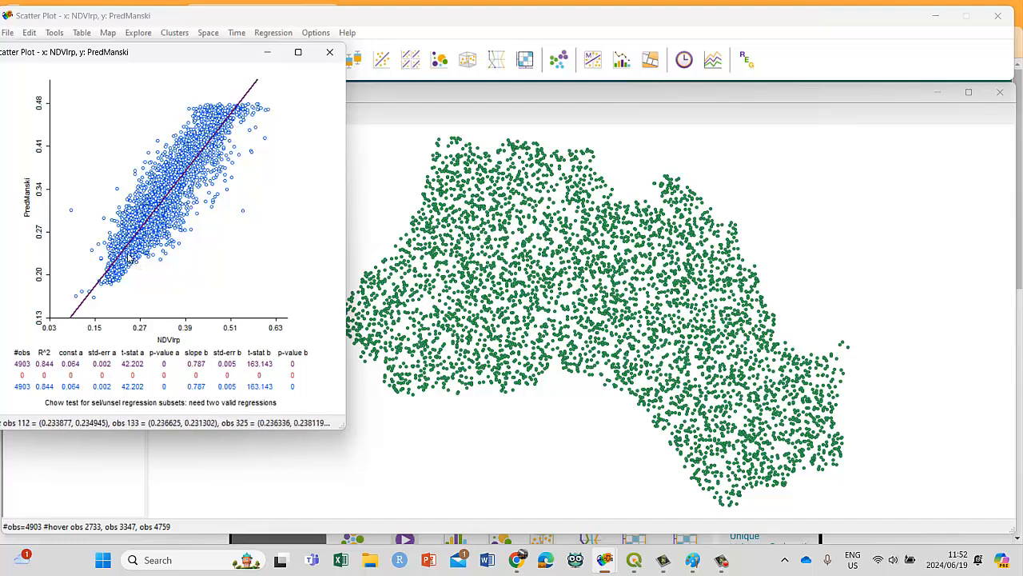
drag(134, 259, 130, 252)
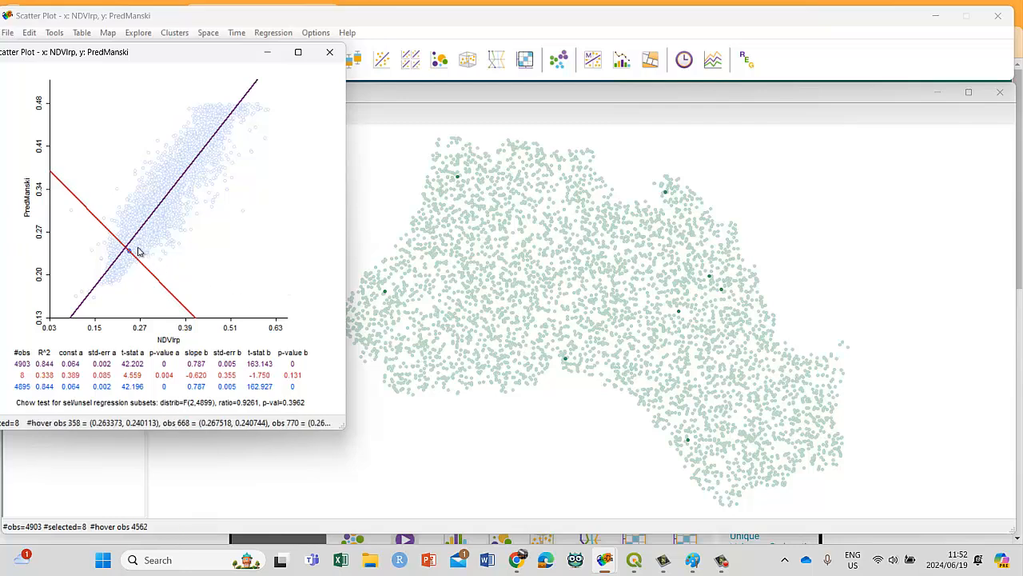
drag(137, 244, 142, 242)
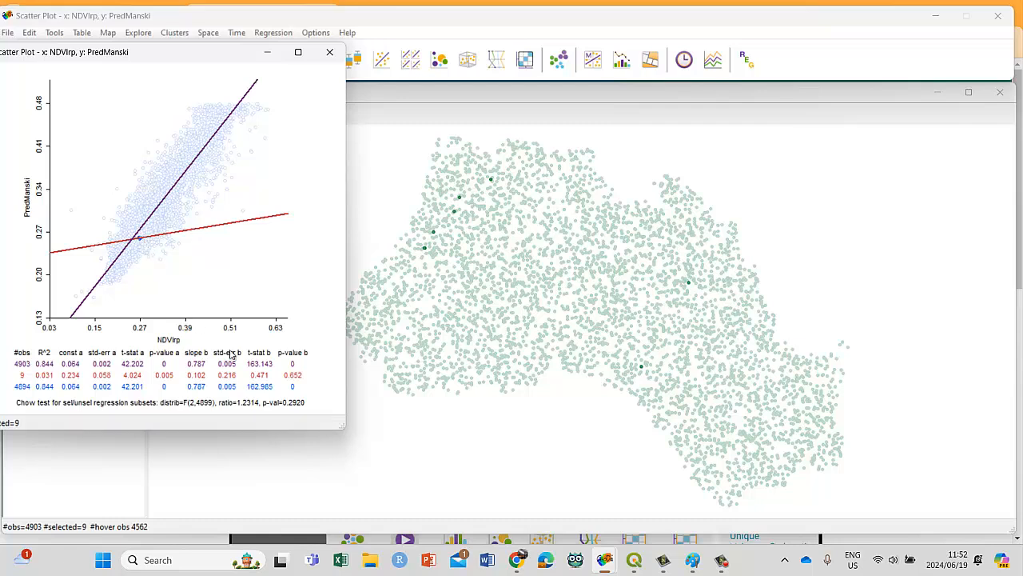
Step: Enlarge the scatter plot, locate its isolated low-NDVIrp outlier on the map, and close the plot
drag(345, 429, 506, 508)
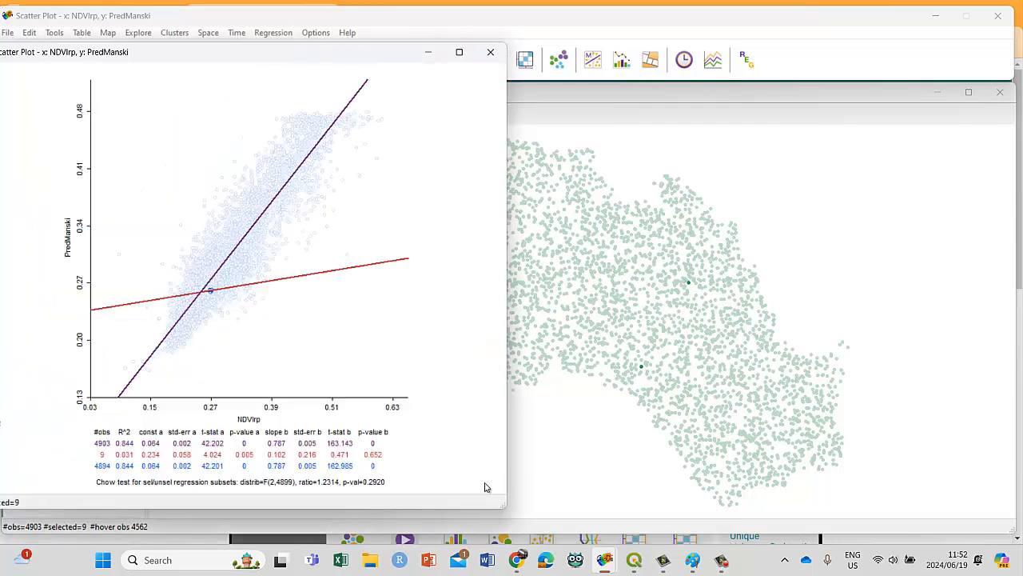
click(381, 254)
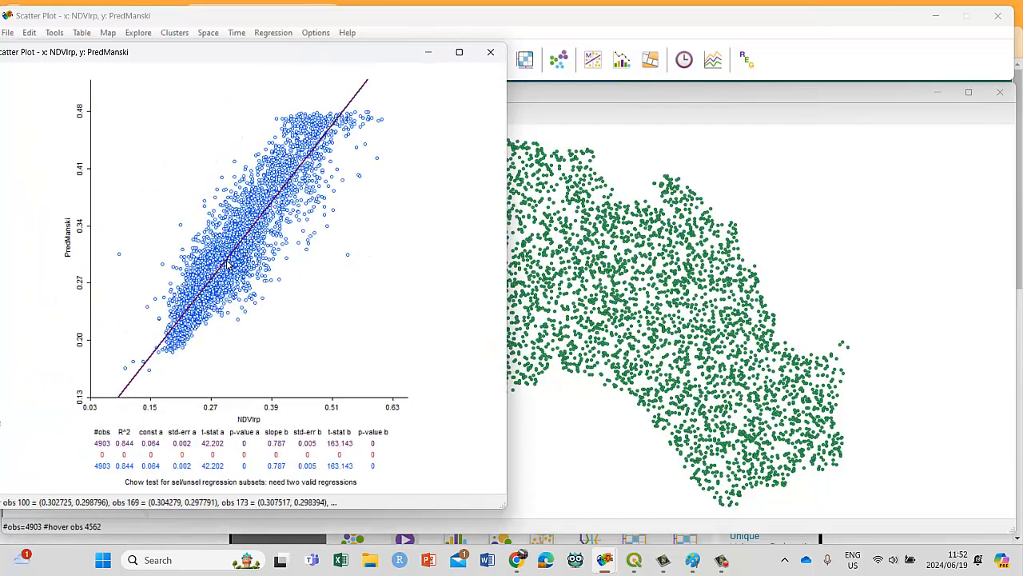
click(119, 255)
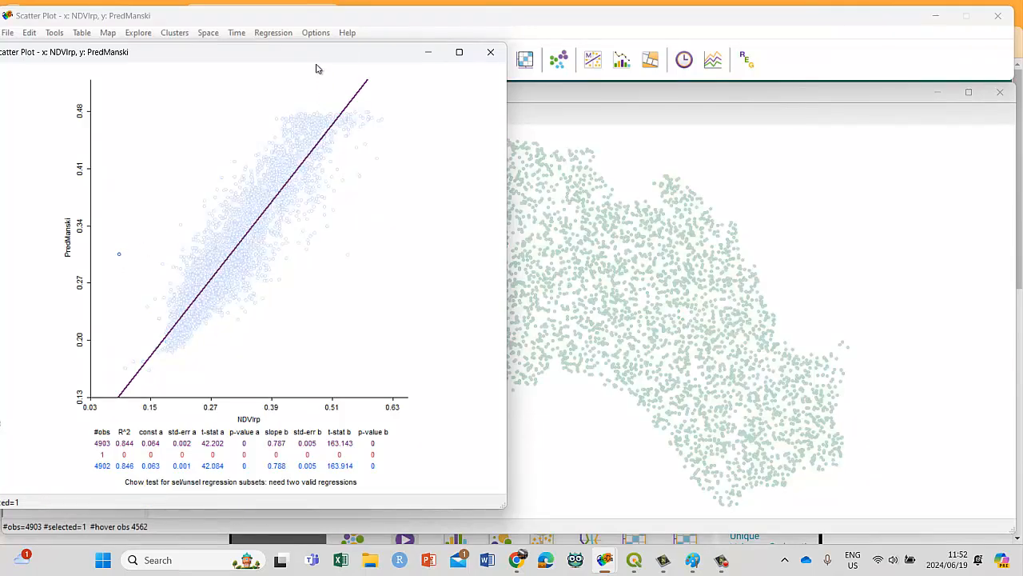
drag(313, 58, 114, 103)
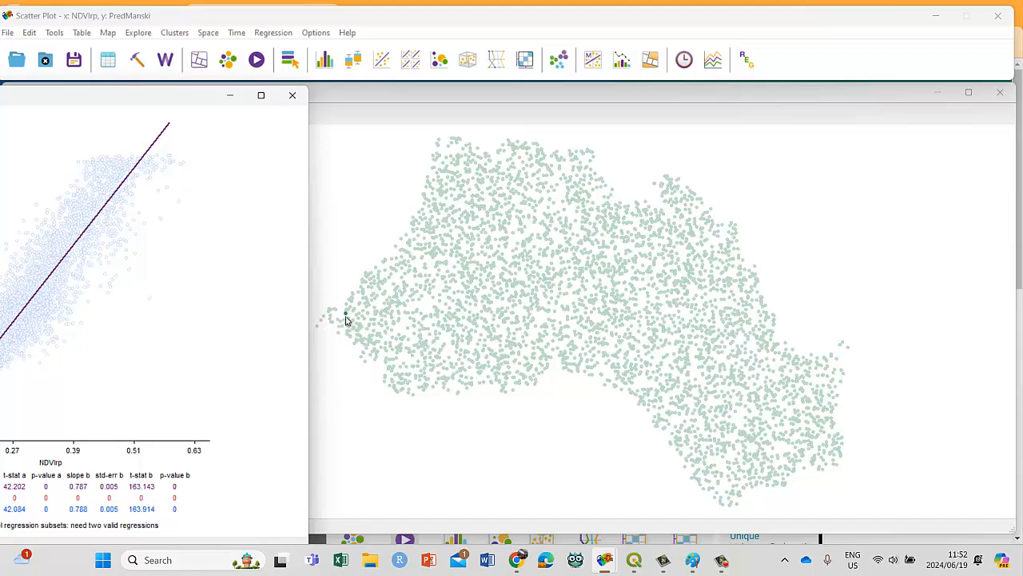
drag(192, 101, 354, 65)
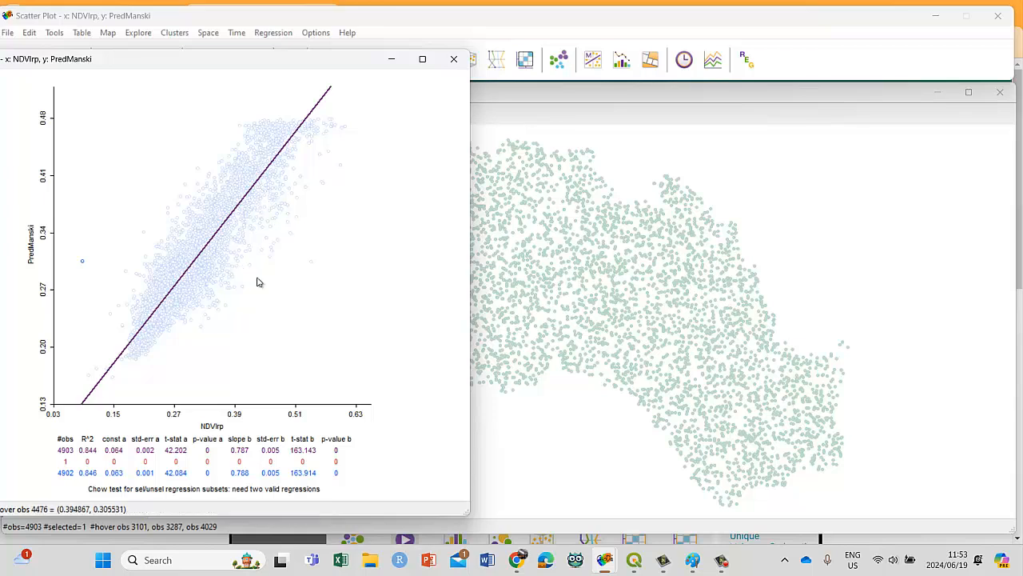
click(454, 60)
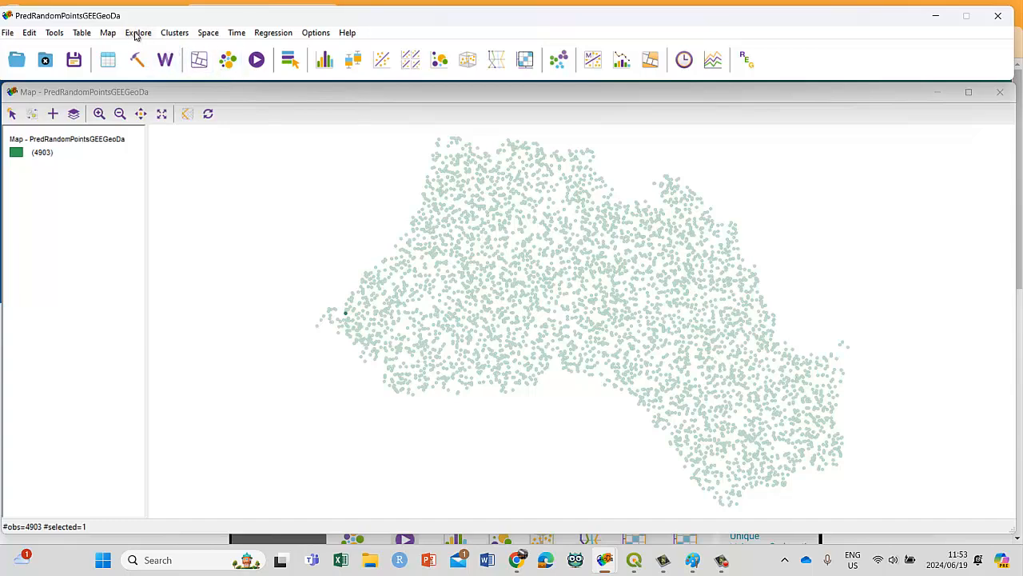
Step: Create a scatter plot matrix of NDVIrp and PredManski and maximize its window
click(136, 34)
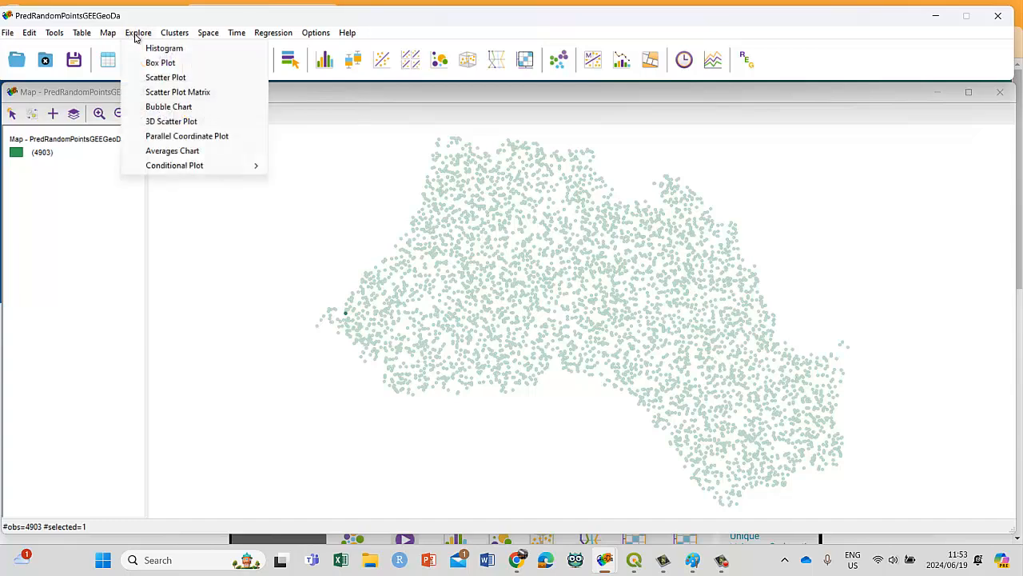
click(168, 92)
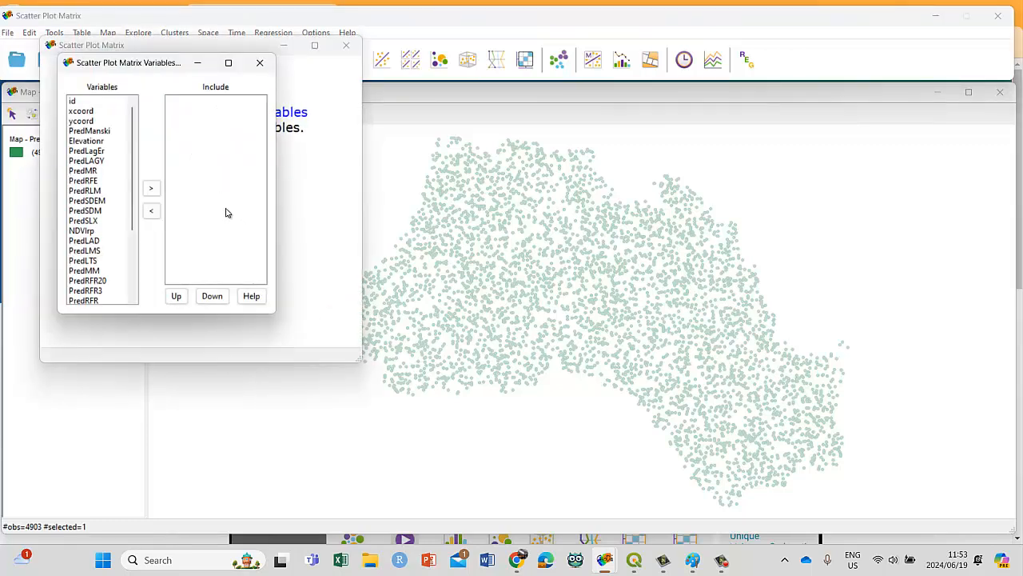
click(89, 231)
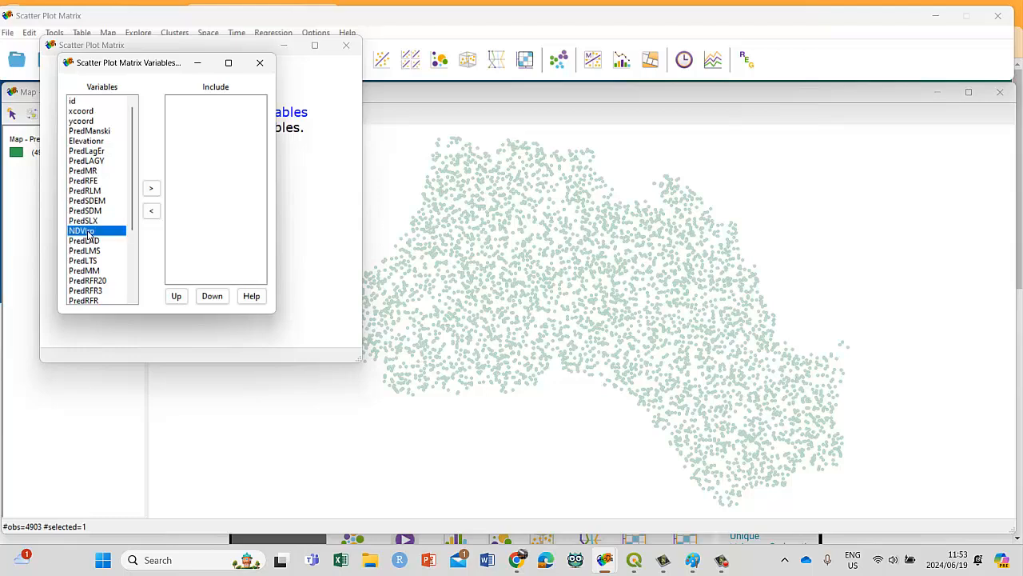
double_click(89, 231)
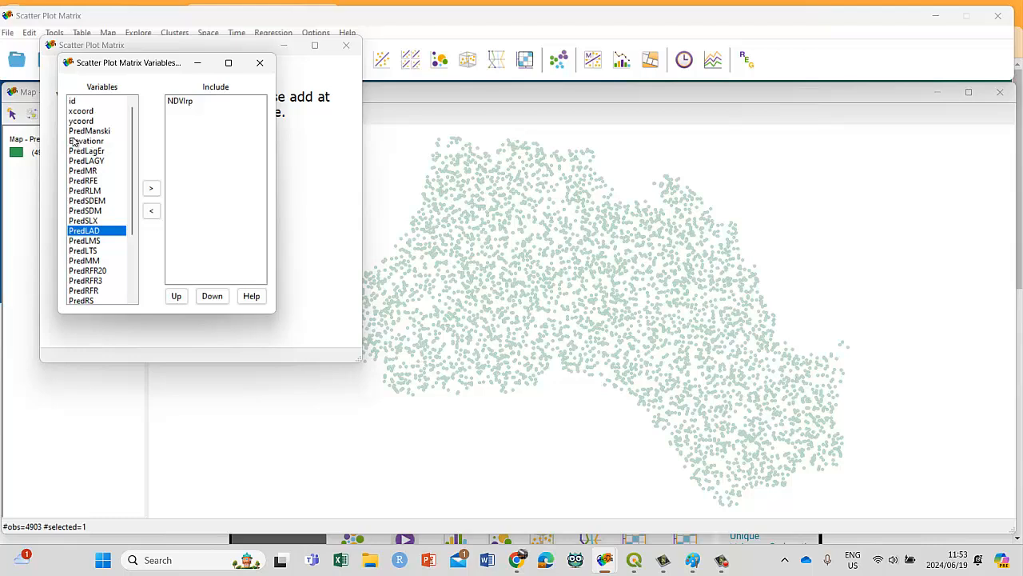
double_click(81, 131)
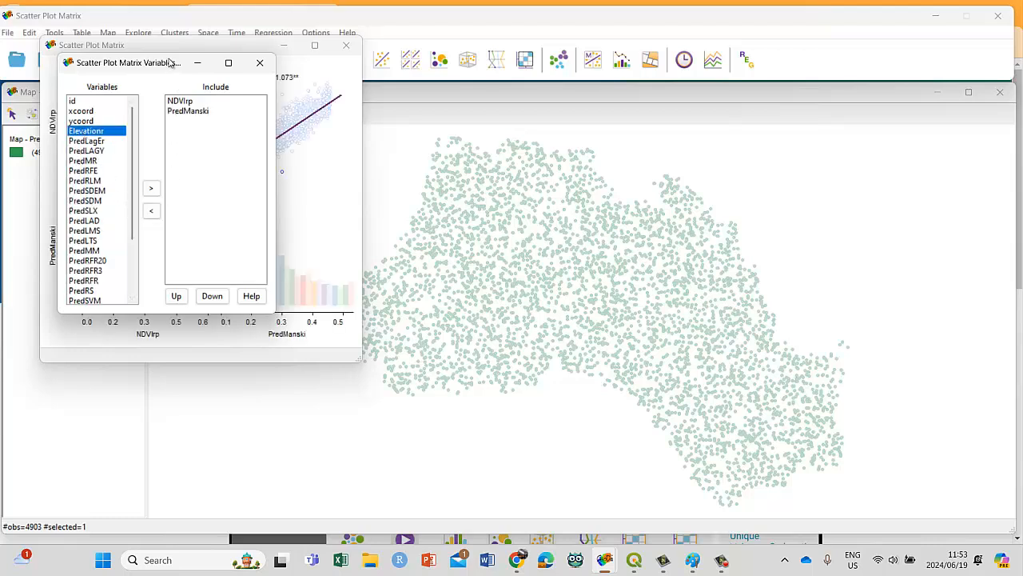
drag(168, 67, 628, 154)
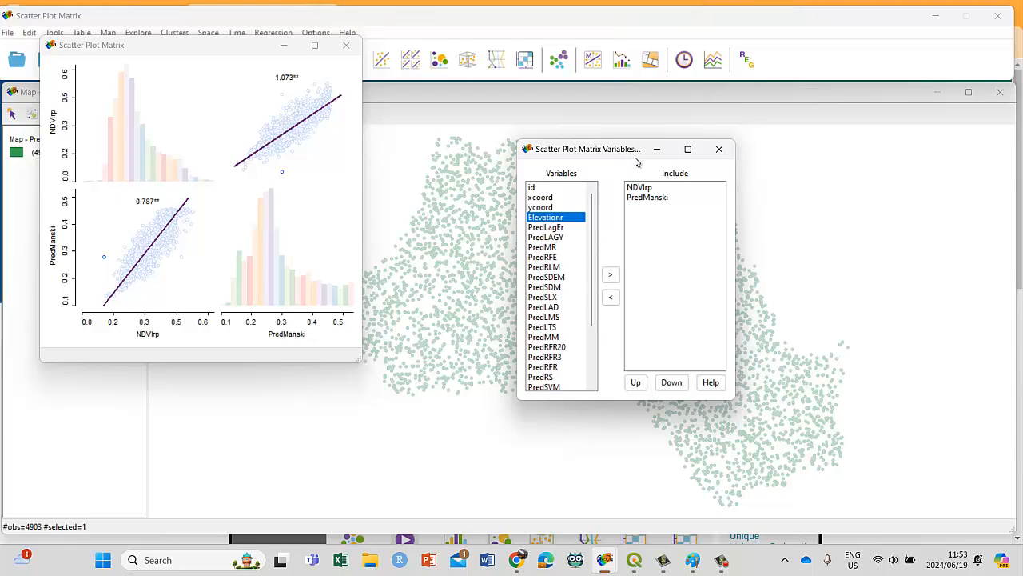
click(315, 45)
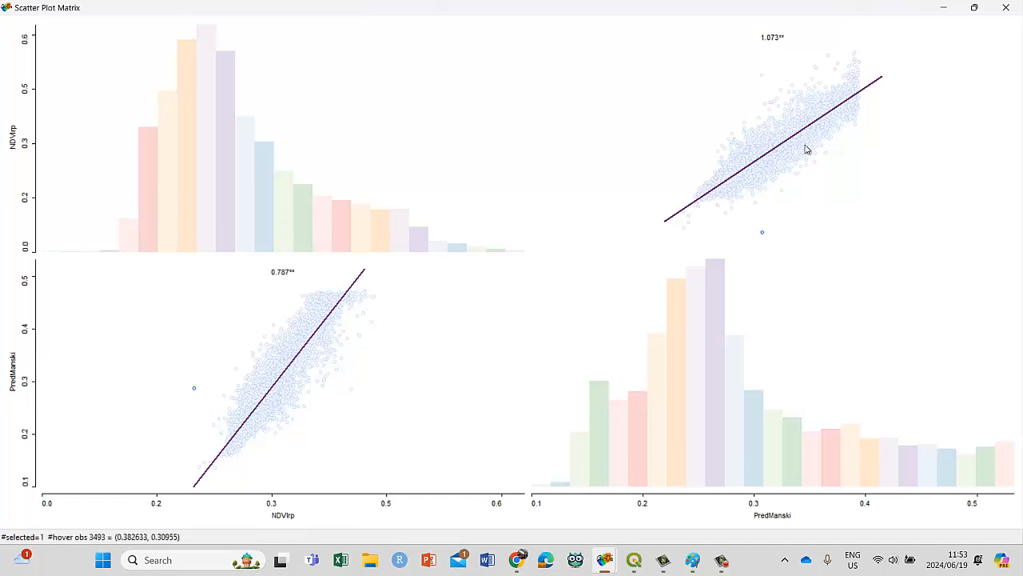
Step: Clear the point selection, examine the histograms and scatter plots in the matrix, and close the matrix
click(327, 369)
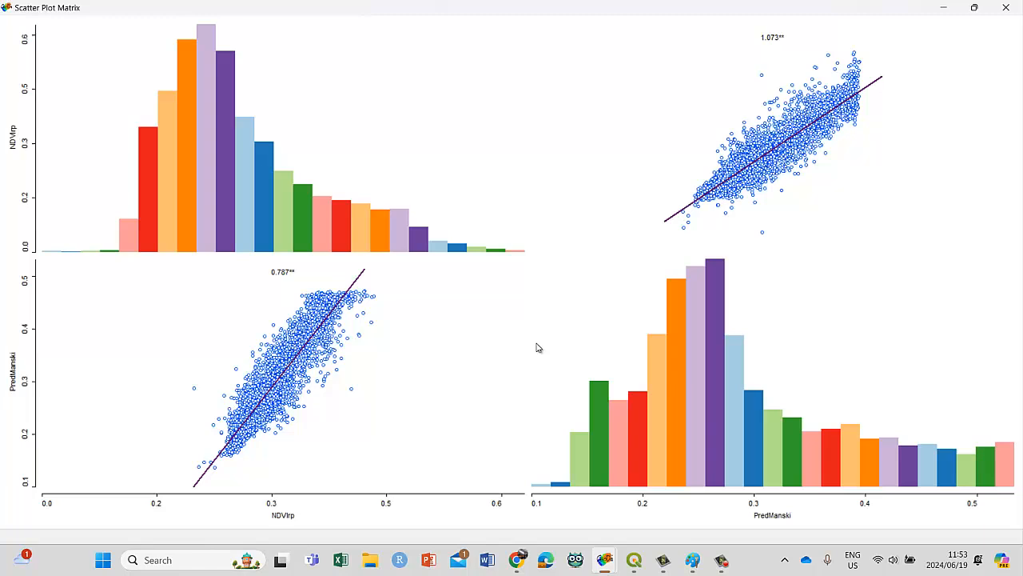
mouse_move(807, 164)
click(1006, 8)
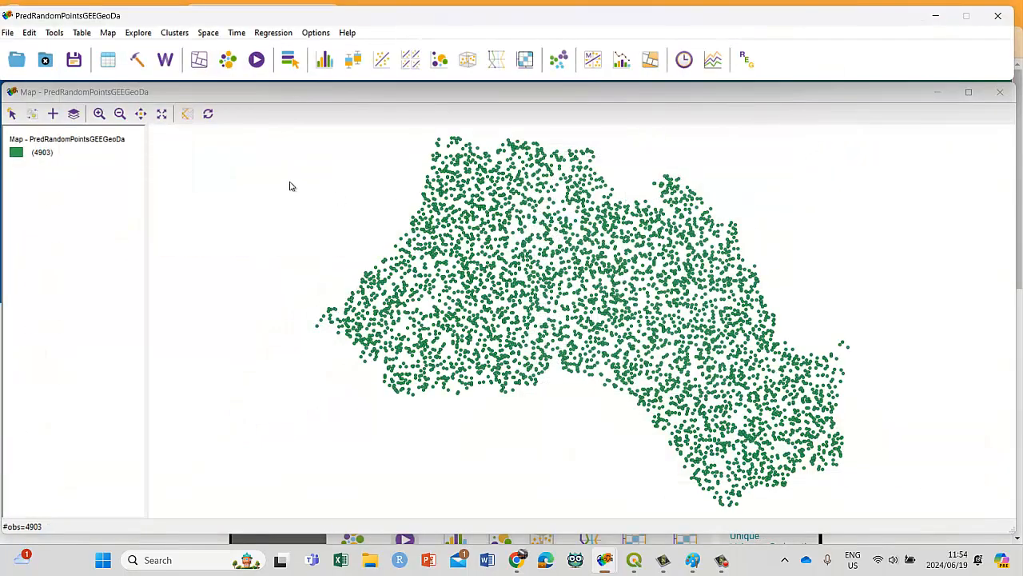
Step: Start a bubble chart and assign Rainrp to the X-axis and NDVIrp to the Y-axis
click(140, 36)
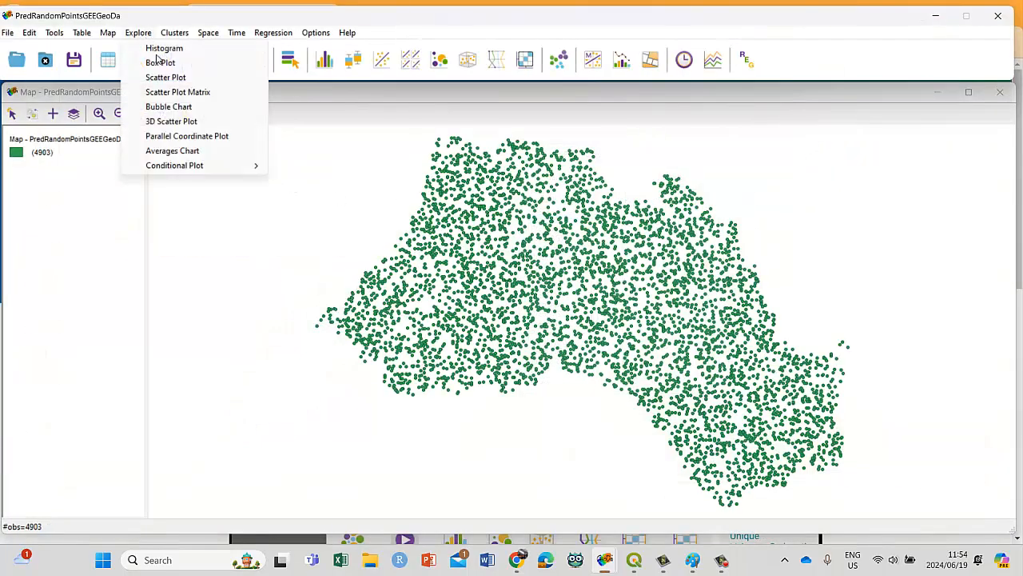
click(171, 106)
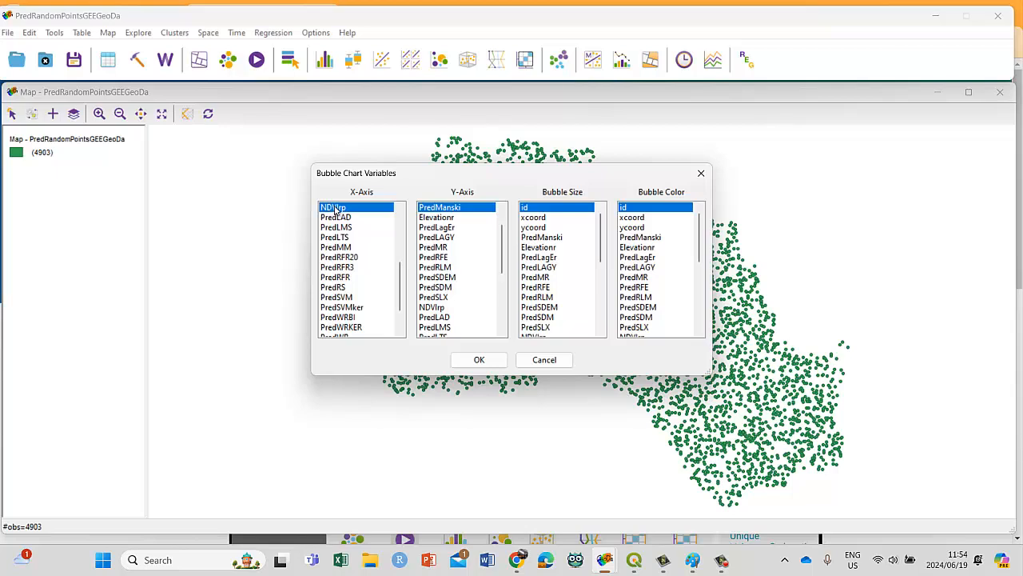
click(449, 308)
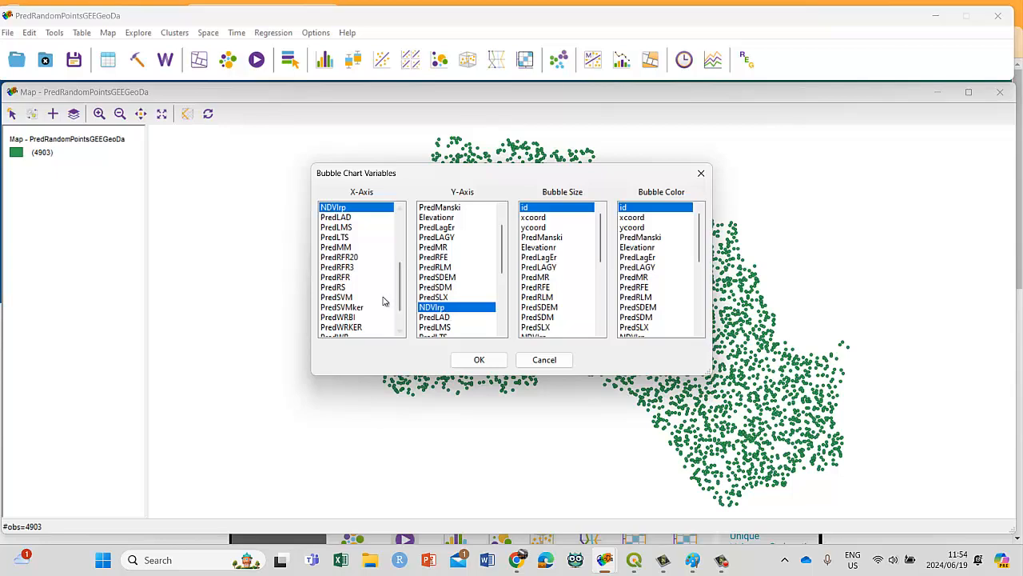
scroll(369, 297, down, 3)
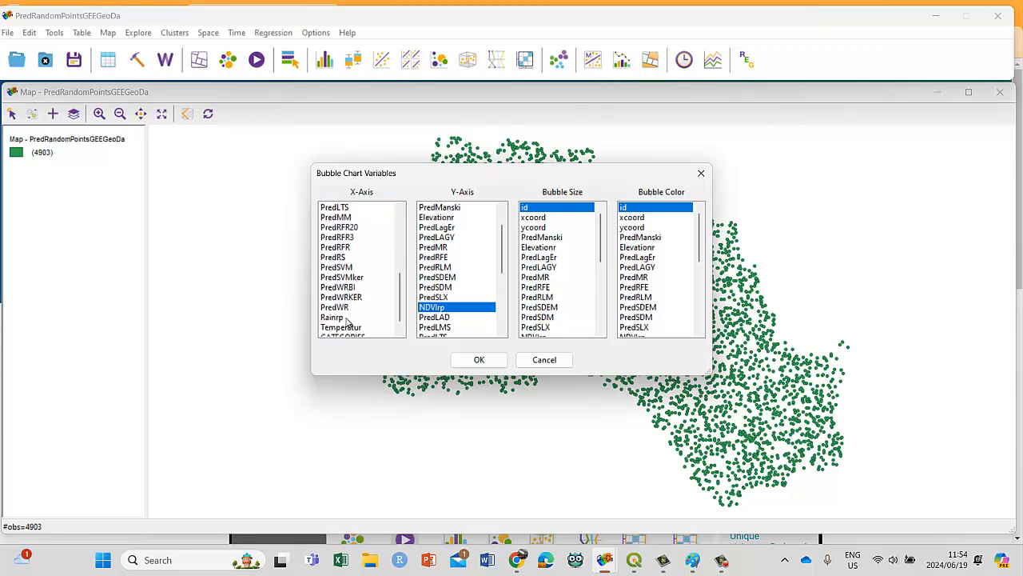
click(343, 318)
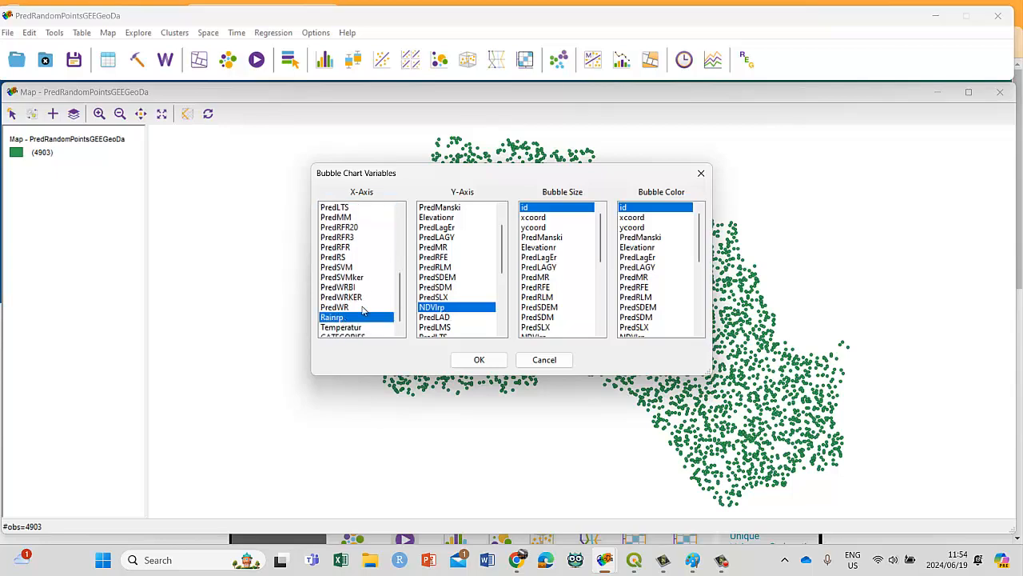
Step: Set the bubble size to Elevationr and the bubble color to Temperatur, and create the bubble chart
scroll(551, 270, down, 3)
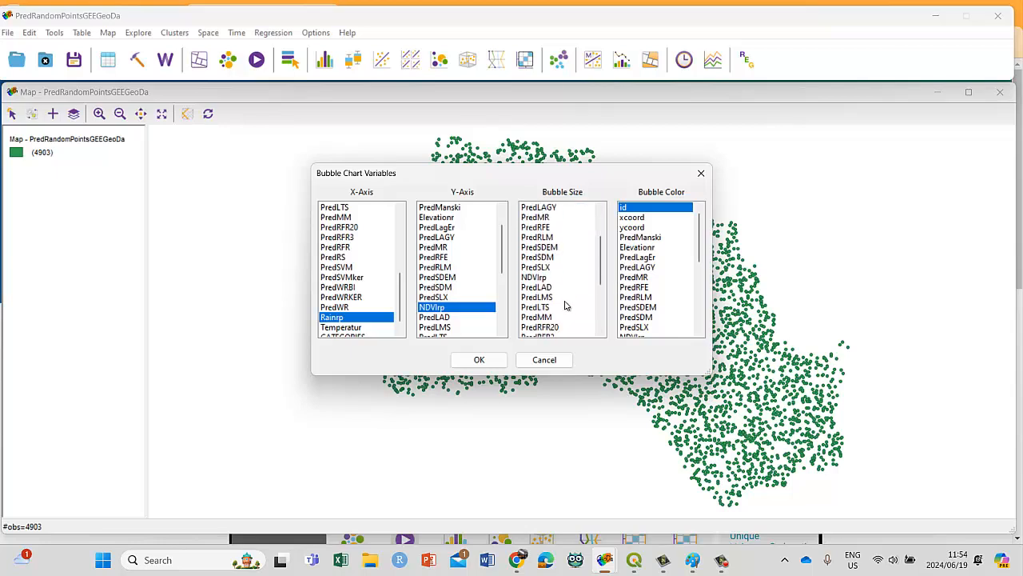
scroll(564, 309, up, 3)
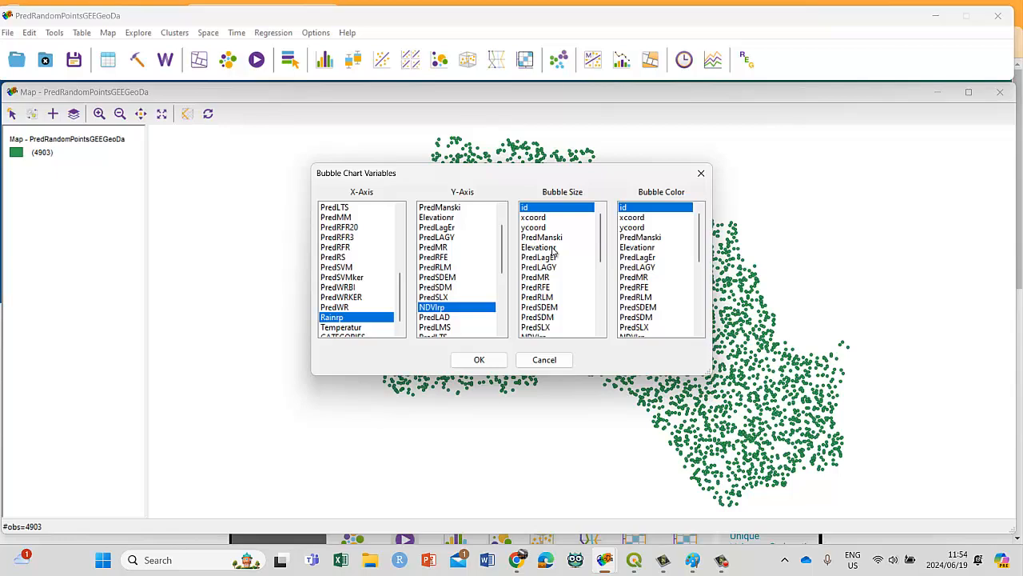
click(552, 248)
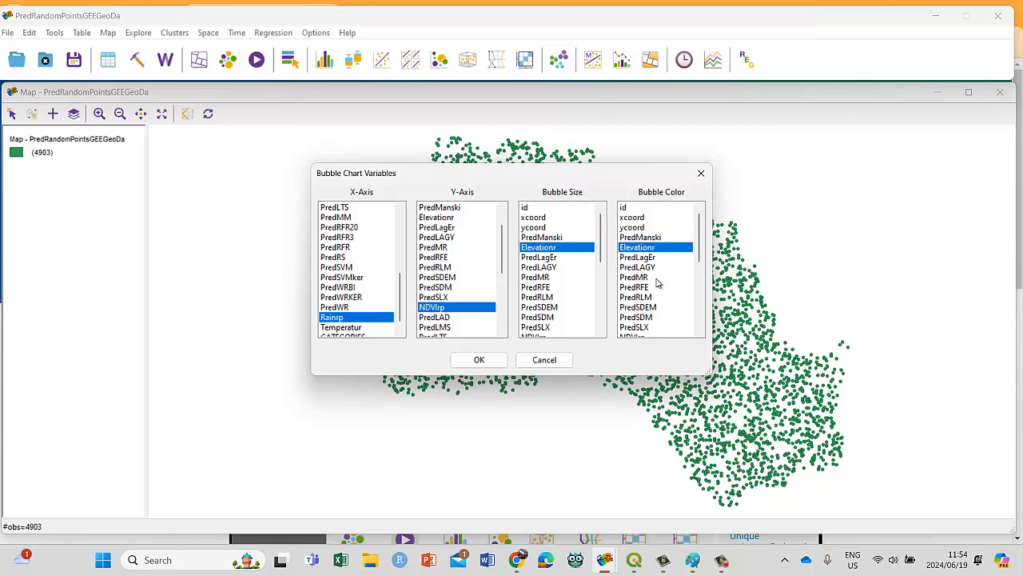
scroll(655, 285, down, 3)
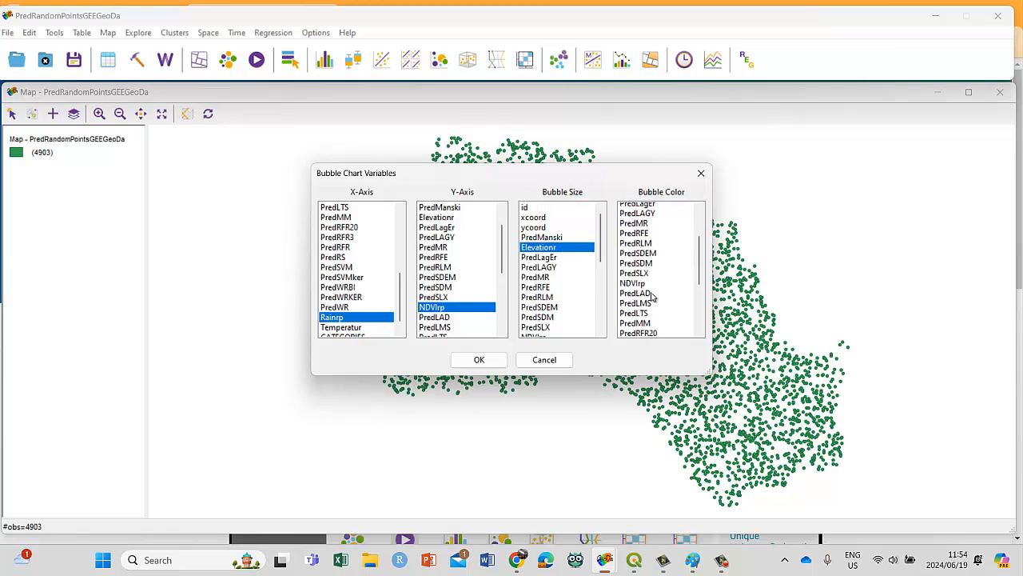
scroll(651, 298, down, 3)
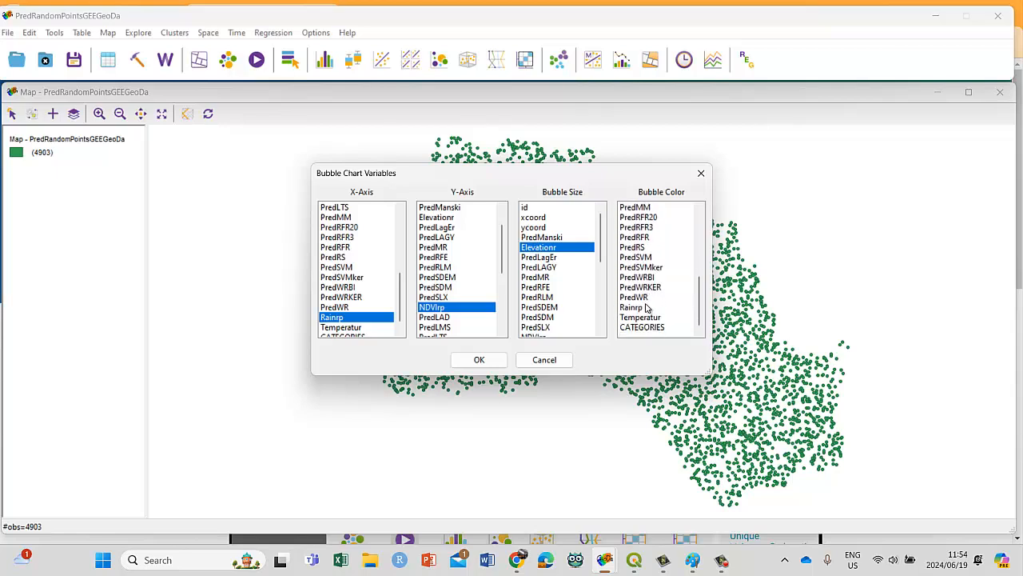
click(640, 318)
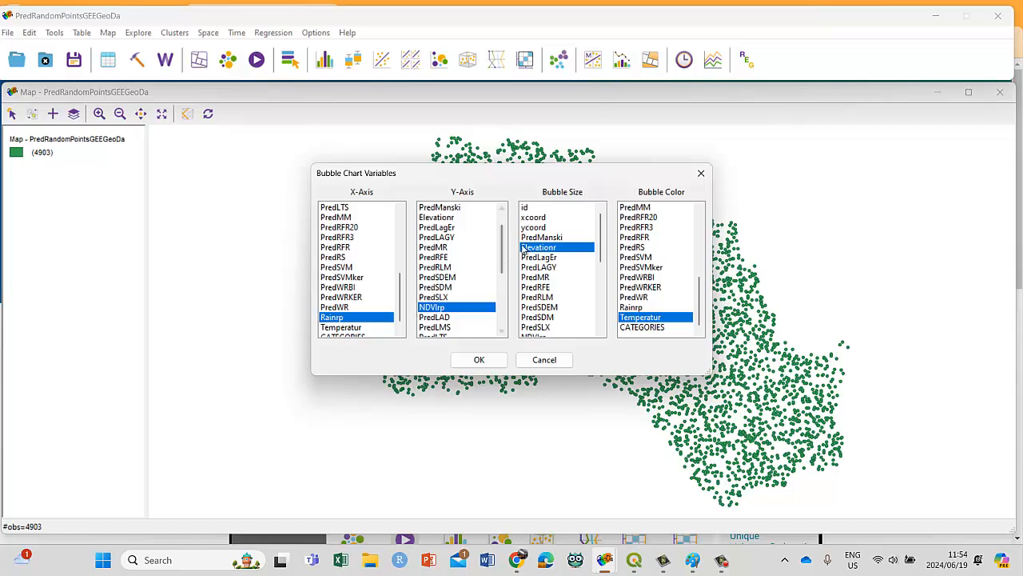
click(479, 361)
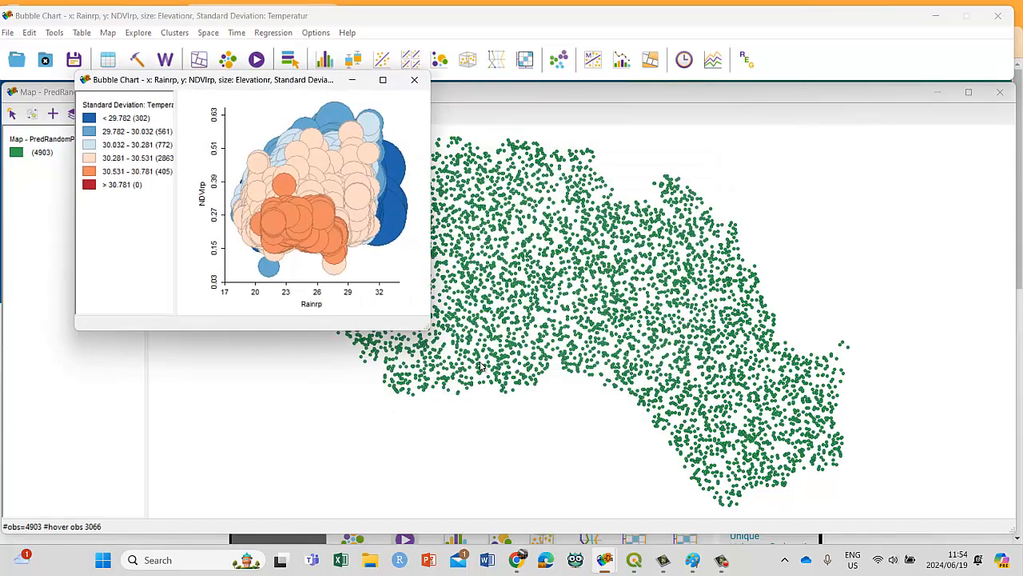
Step: Select the bubbles with the highest NDVIrp to locate them on the map, and clear the selection in the maximized chart
click(383, 80)
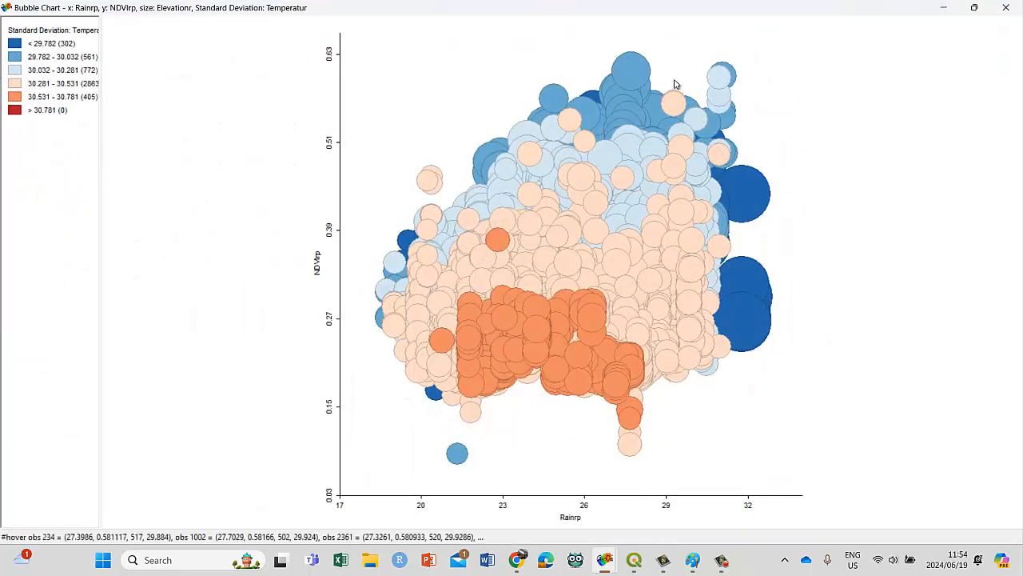
drag(908, 11, 858, 39)
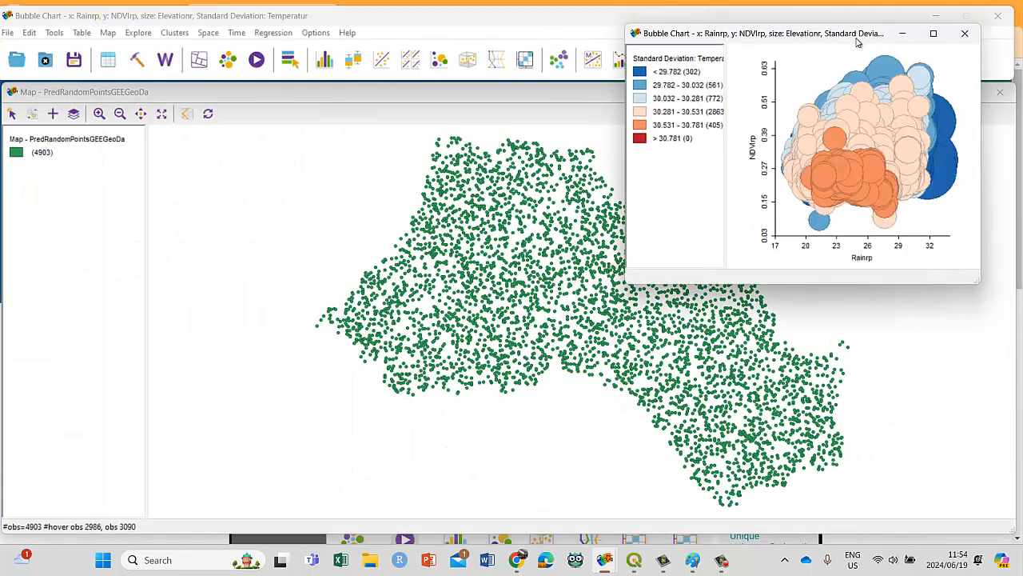
click(900, 72)
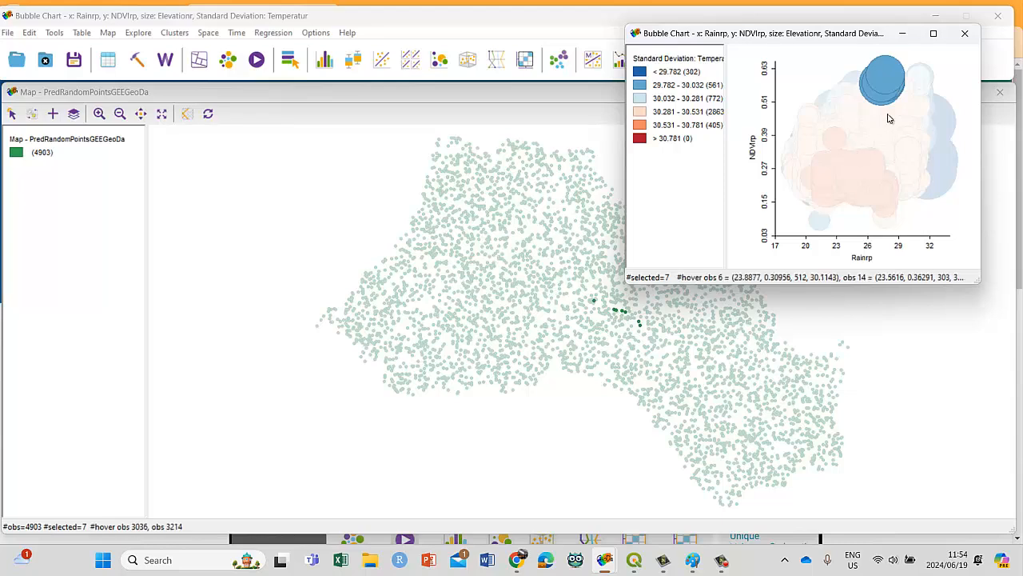
click(932, 32)
click(829, 139)
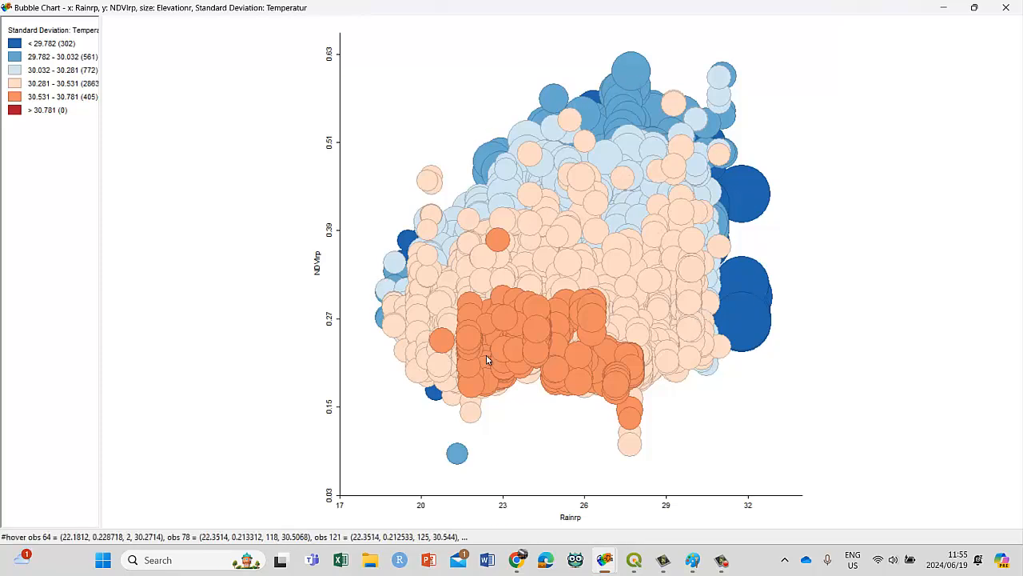
Step: Reduce the bubble size of the chart so that the overlapping bubbles separate
right_click(194, 175)
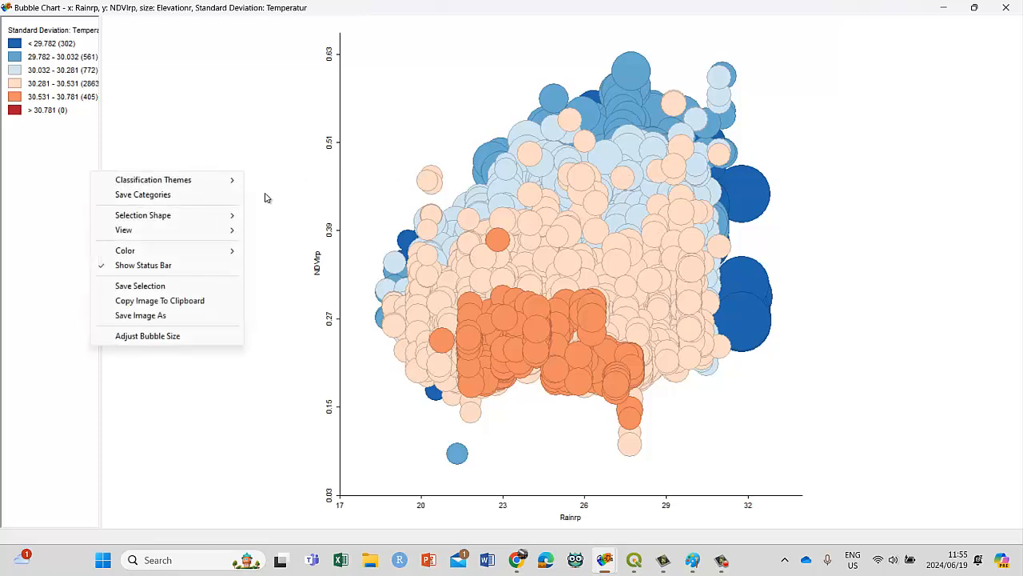
mouse_move(156, 184)
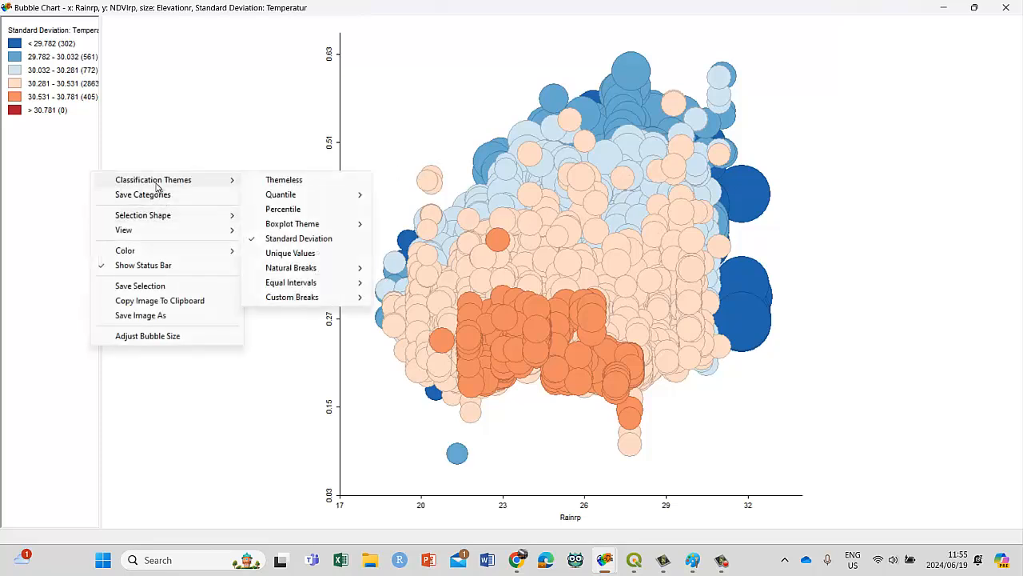
click(164, 336)
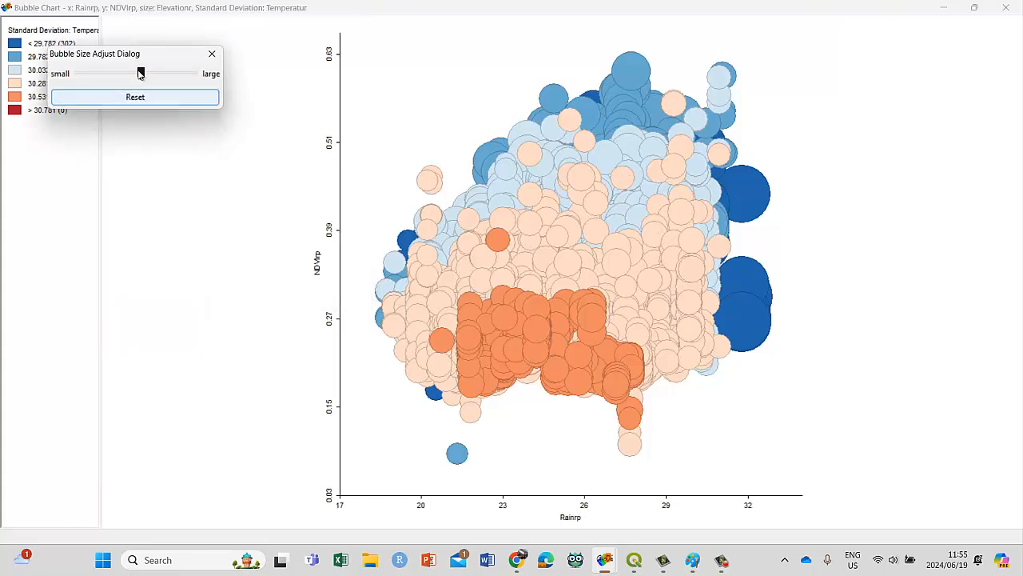
drag(140, 73, 101, 77)
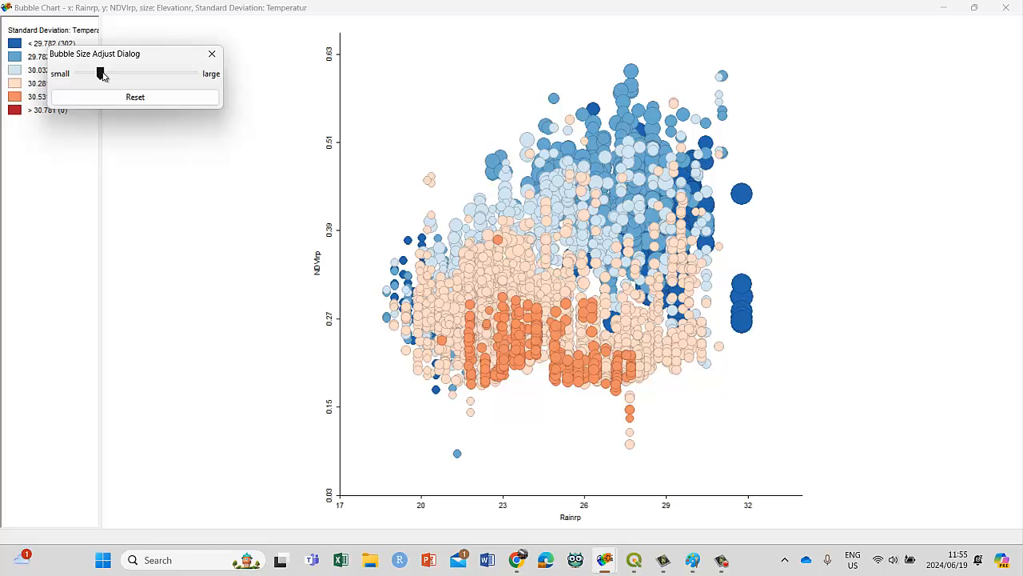
click(211, 54)
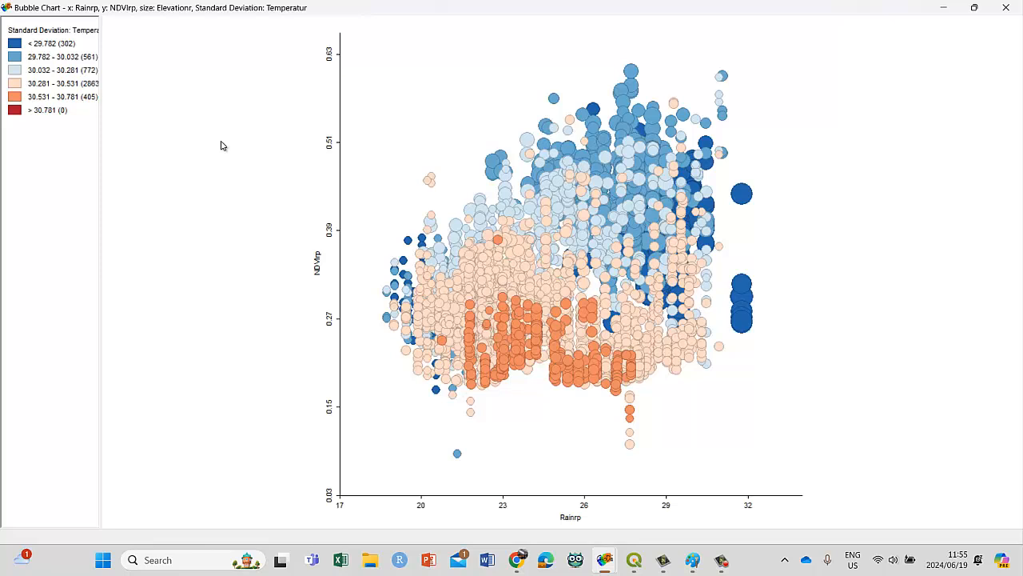
right_click(221, 145)
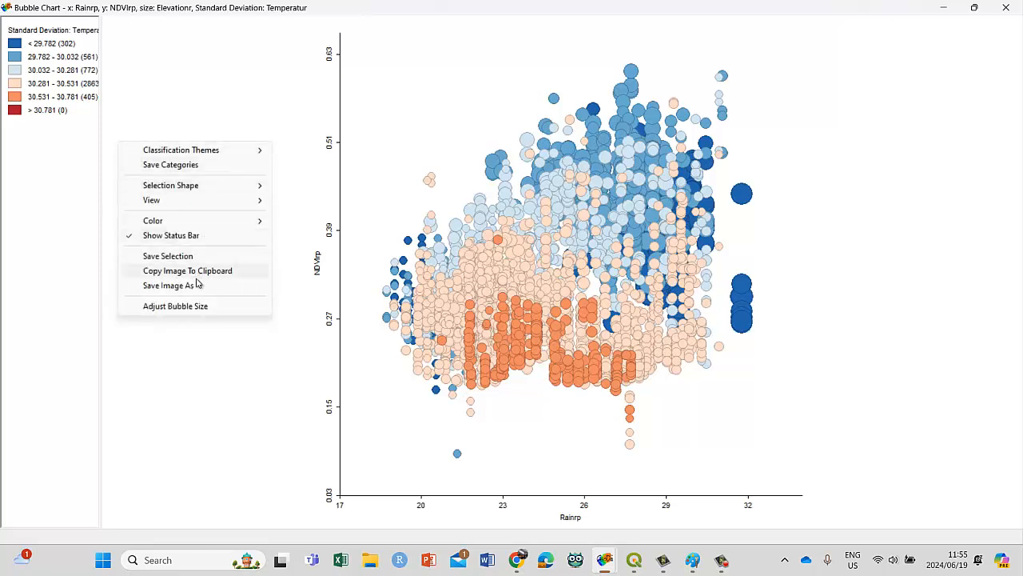
mouse_move(194, 222)
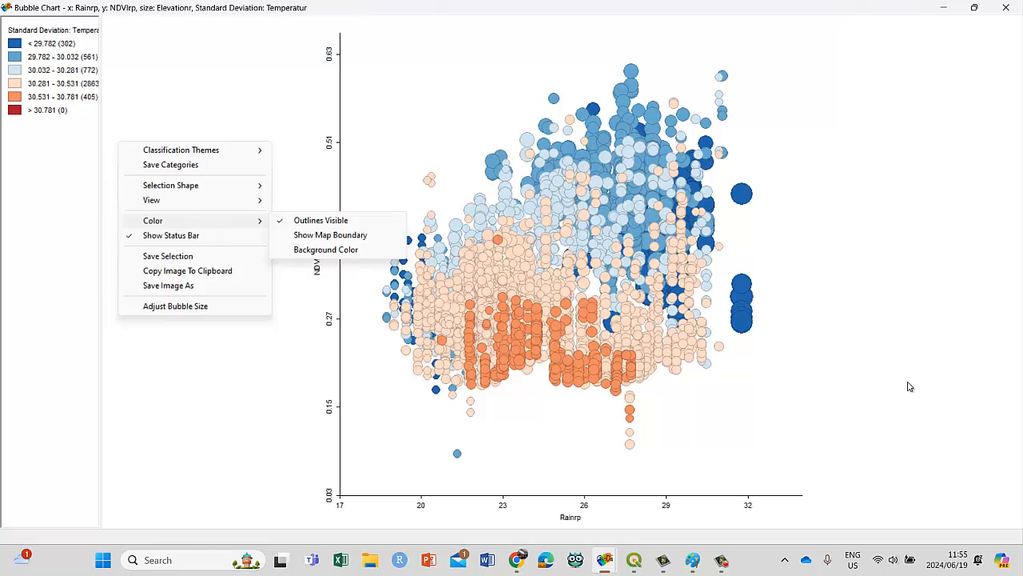
Step: Locate the isolated dark blue bubbles near Rainrp 32 on the map, first the lower ones and then the upper one, and clear the selection
click(749, 327)
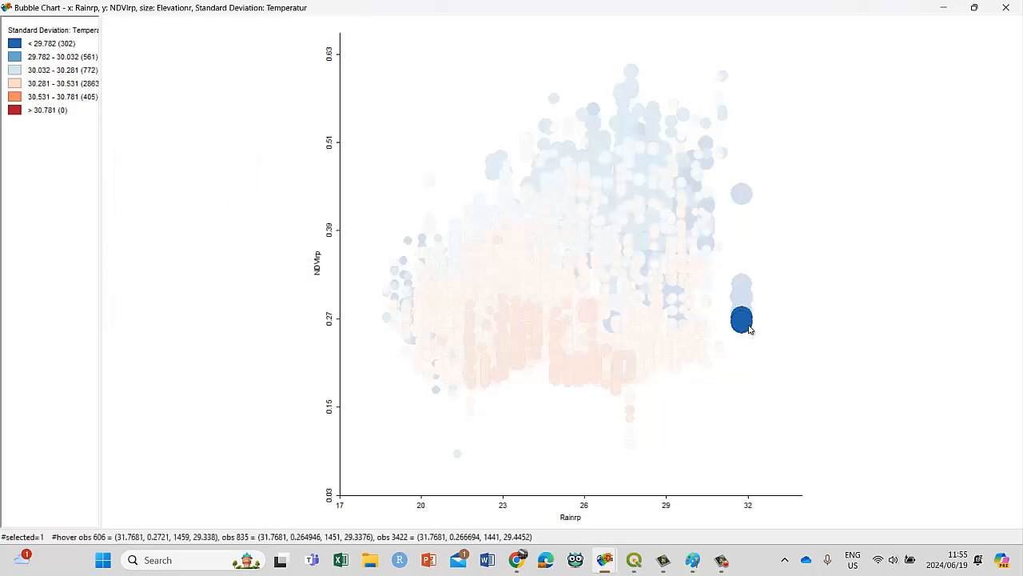
click(752, 324)
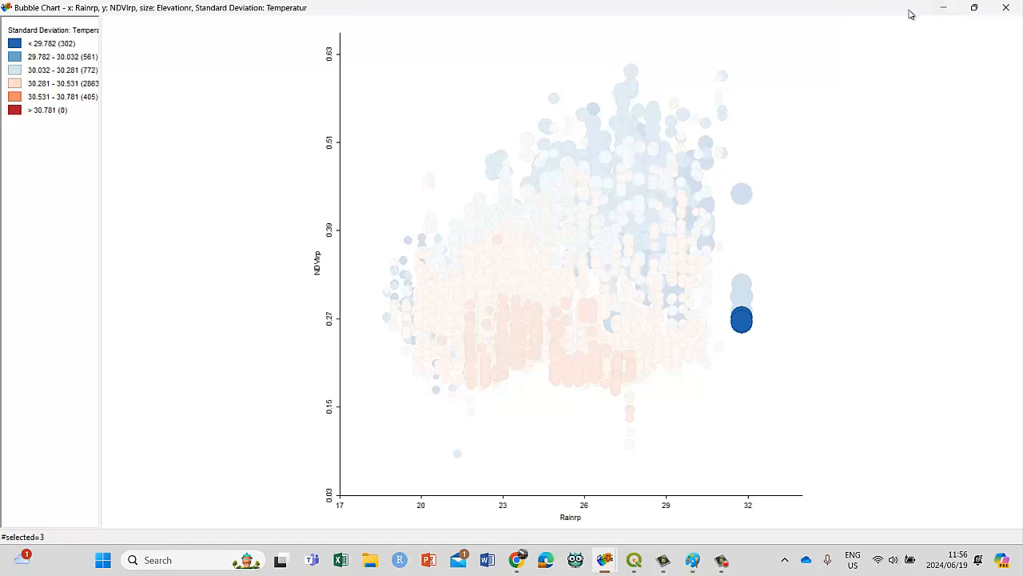
drag(910, 12, 408, 175)
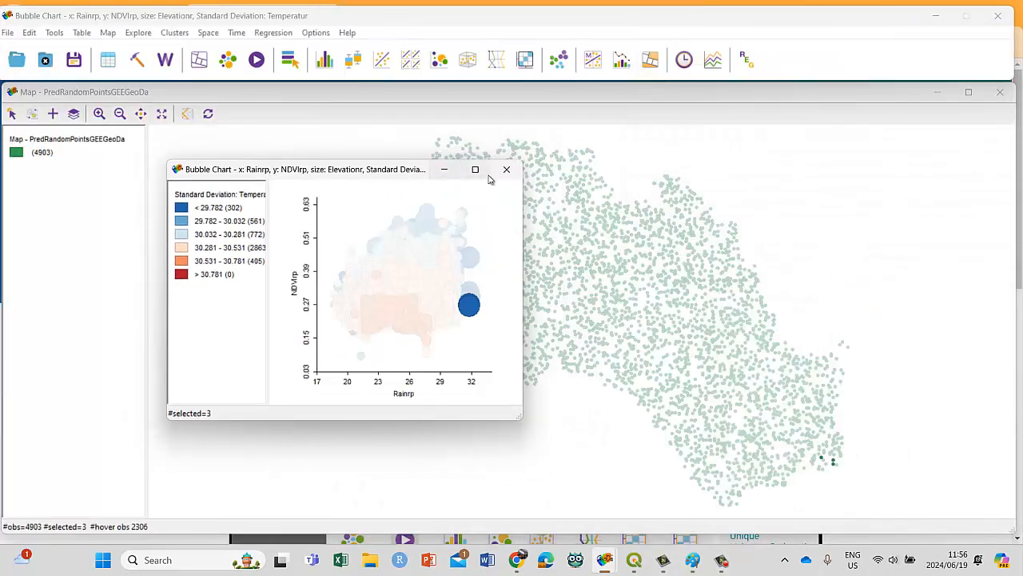
click(470, 258)
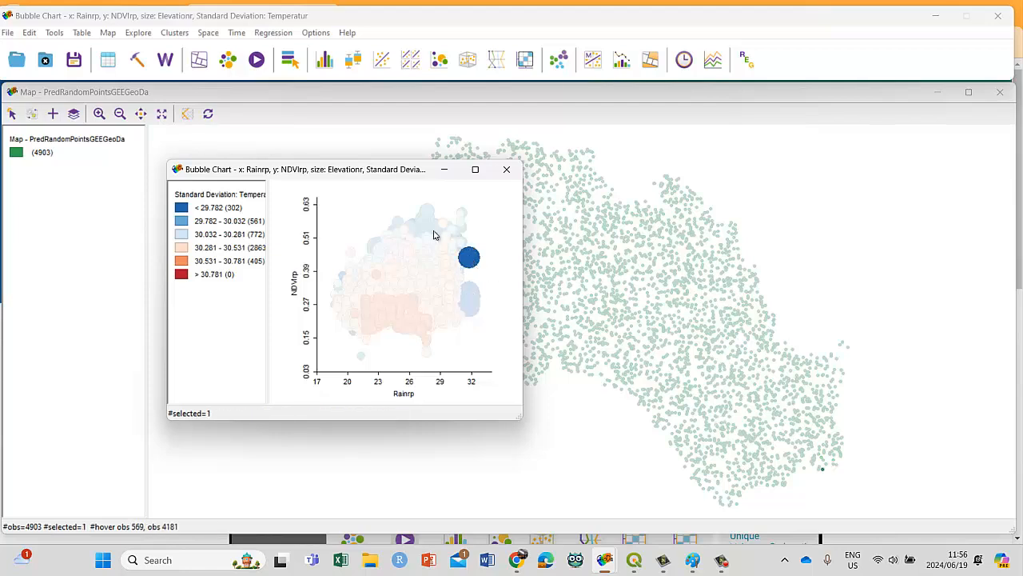
click(476, 170)
click(785, 275)
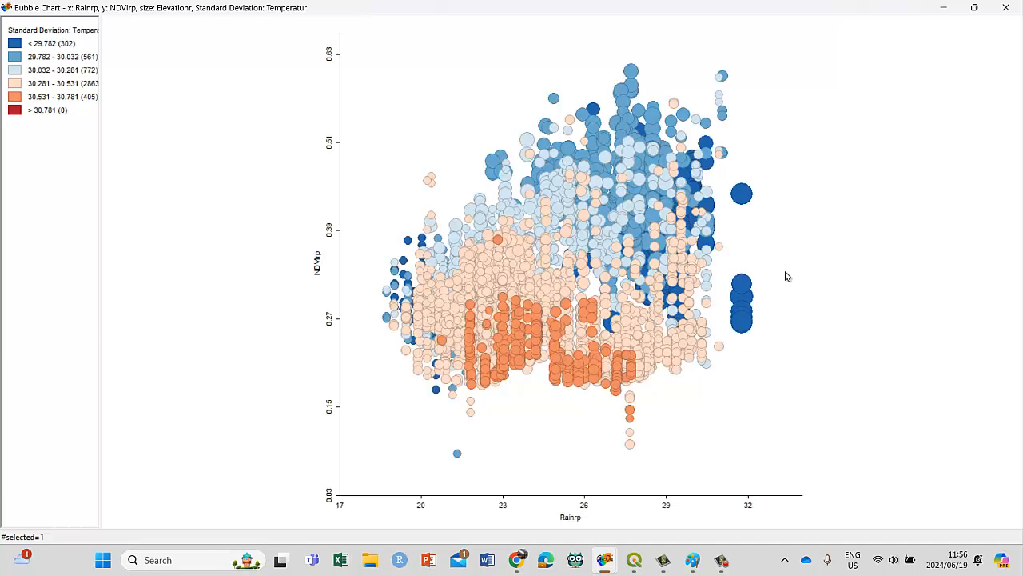
Step: Select a small group of orange bubbles near Rainrp 24 and NDVIrp 0.27, compare it with the map, and close the bubble chart
click(536, 320)
drag(912, 7, 575, 130)
click(646, 128)
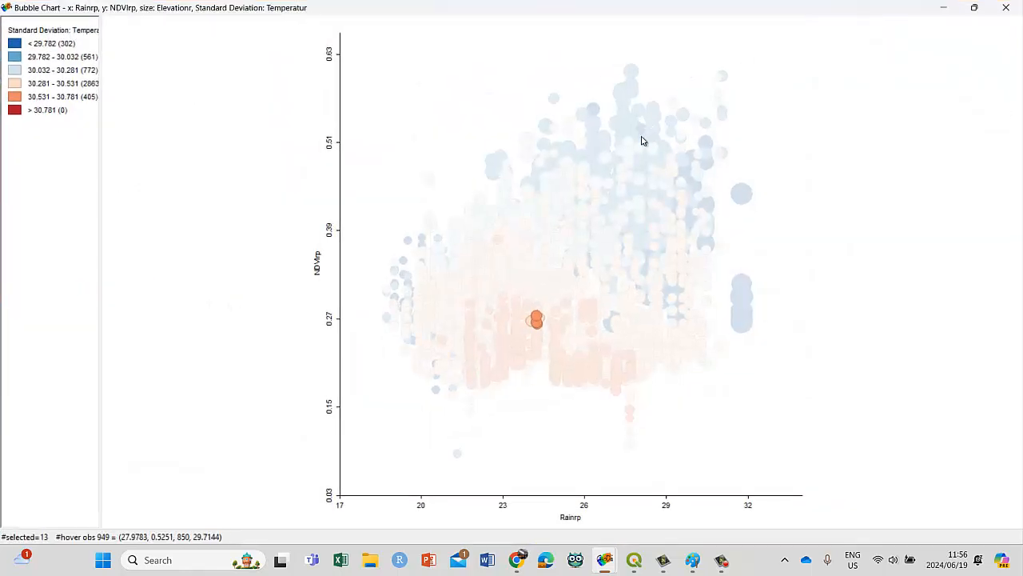
click(498, 119)
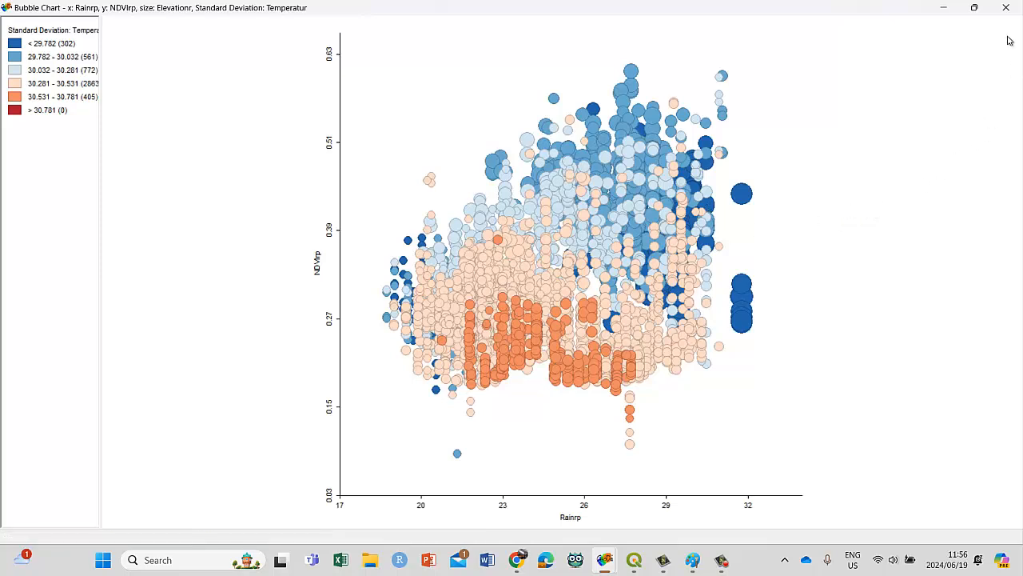
click(1005, 7)
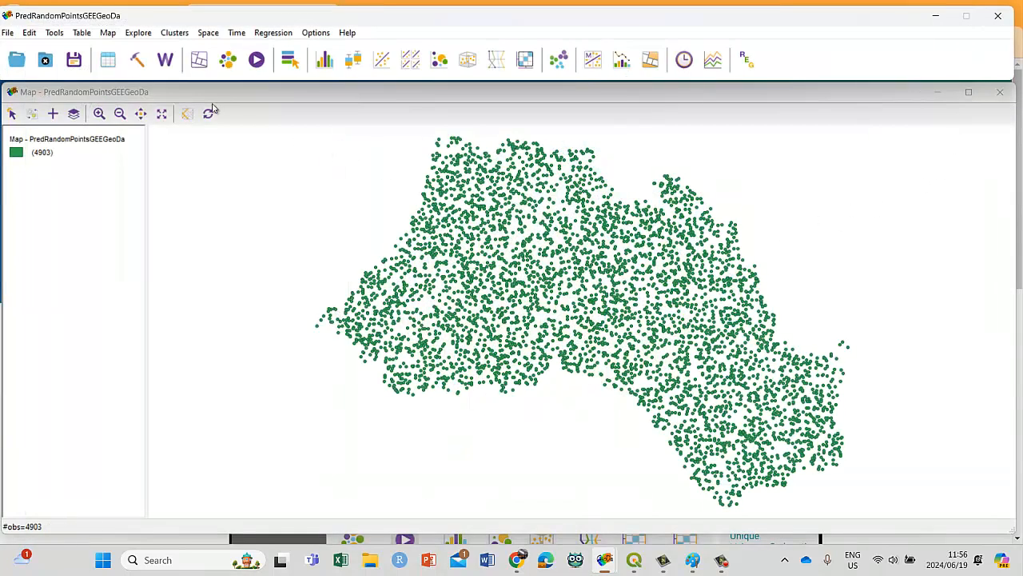
Step: Create a 3D scatter plot with Rainrp on X, NDVIrp on Y and Elevationr on Z, and maximize its window
click(138, 33)
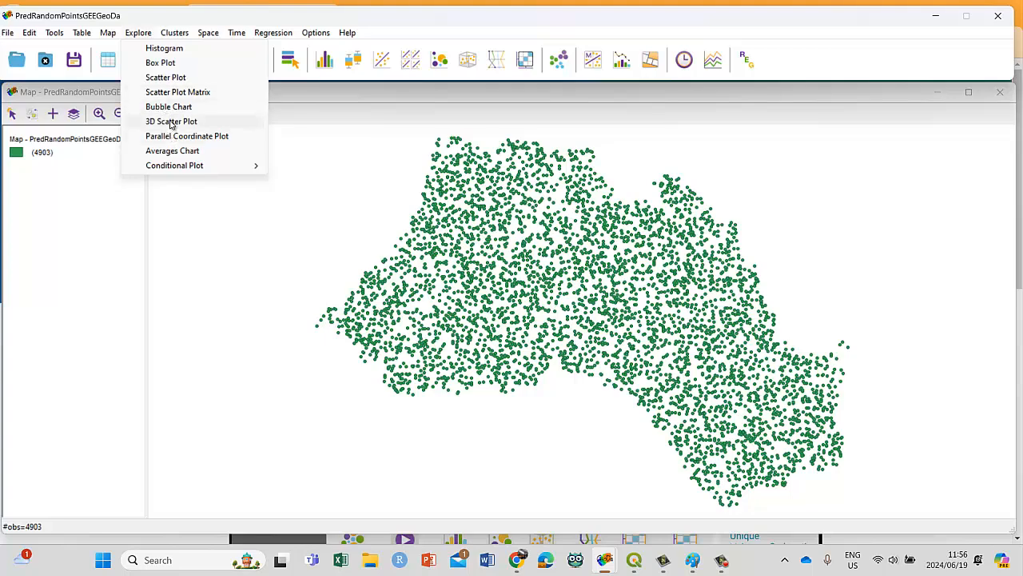
click(170, 122)
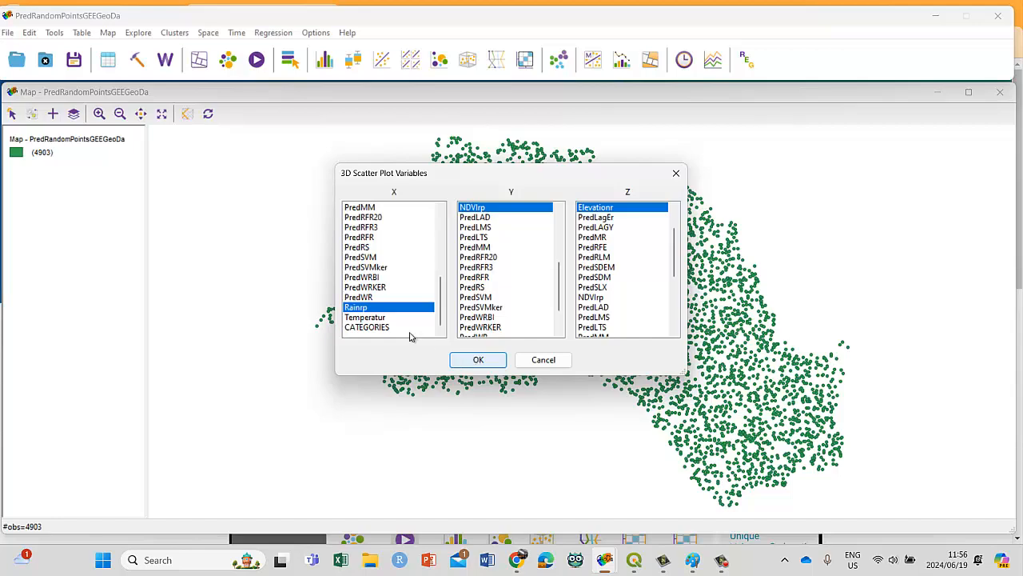
click(487, 361)
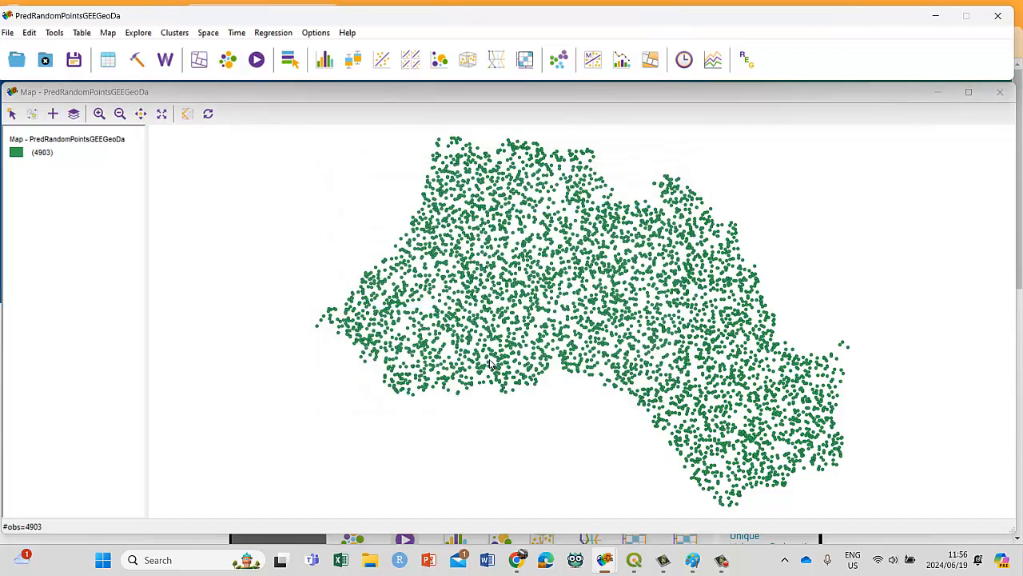
click(579, 98)
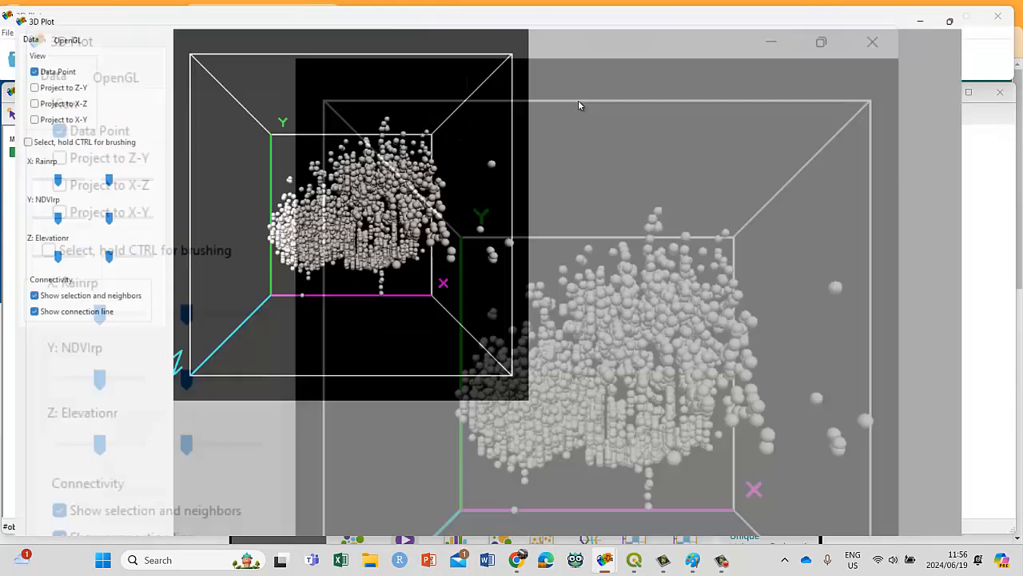
Step: Rotate the 3D scatter plot to view the point cloud from above and the side, and nudge the Rainrp selection slider slightly
drag(582, 363, 616, 313)
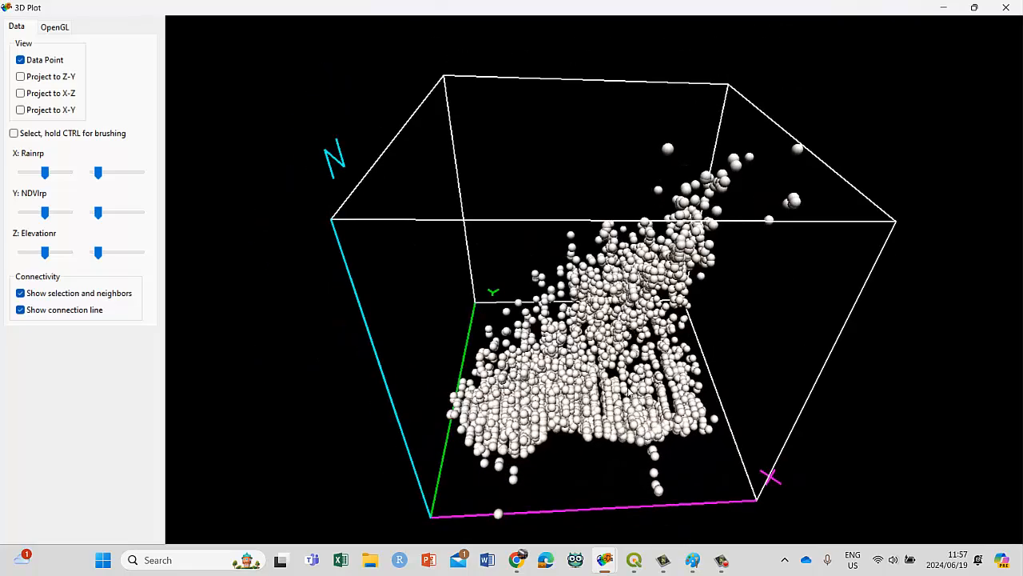
drag(628, 390, 668, 378)
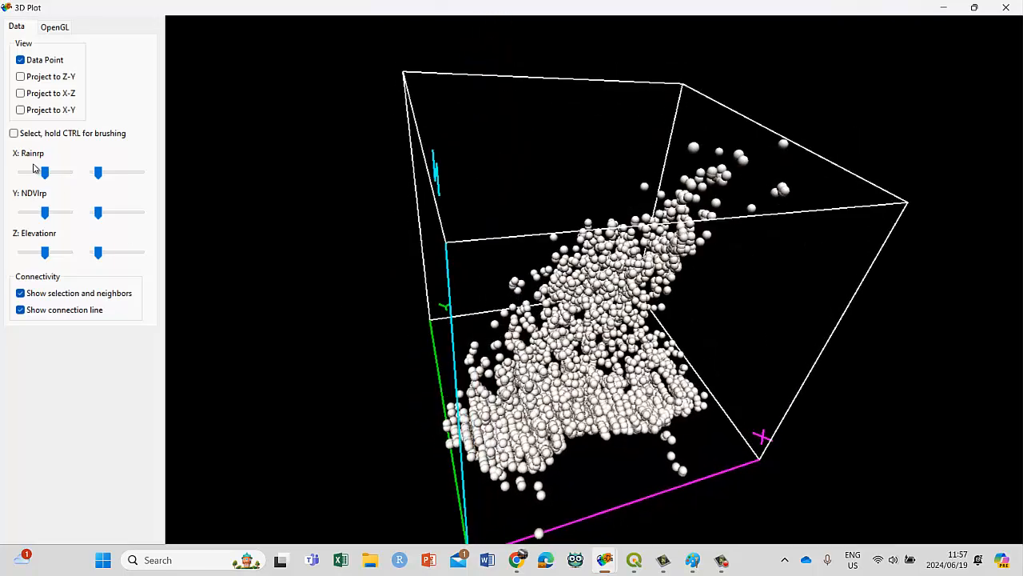
mouse_move(46, 175)
mouse_down()
mouse_move(24, 174)
mouse_move(49, 175)
mouse_up()
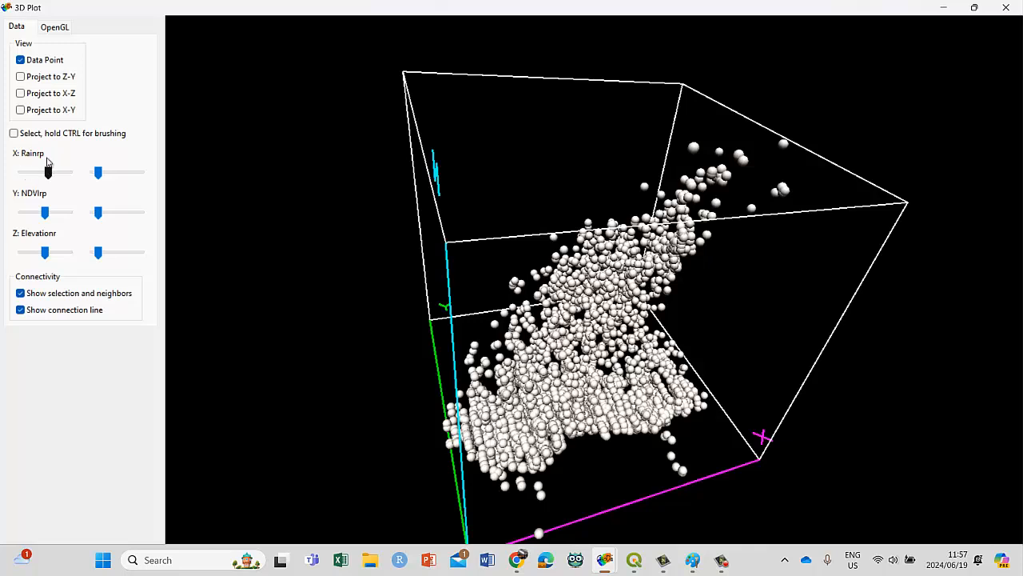
Step: Preview the Z-Y projection and the X-Y projection without data points, restore the data points, and close the 3D plot
click(21, 76)
click(20, 76)
click(20, 60)
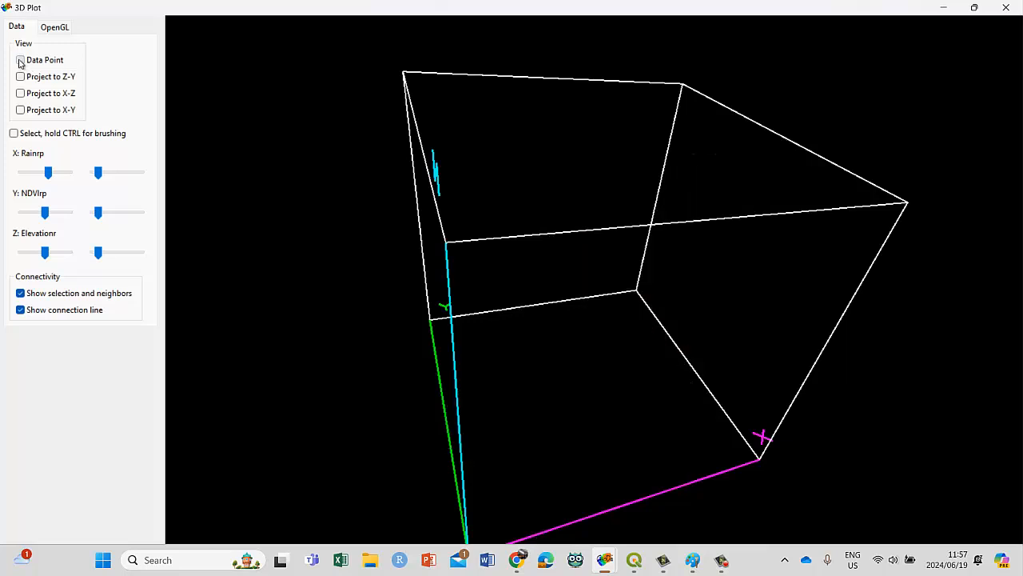
click(20, 61)
click(20, 61)
click(20, 110)
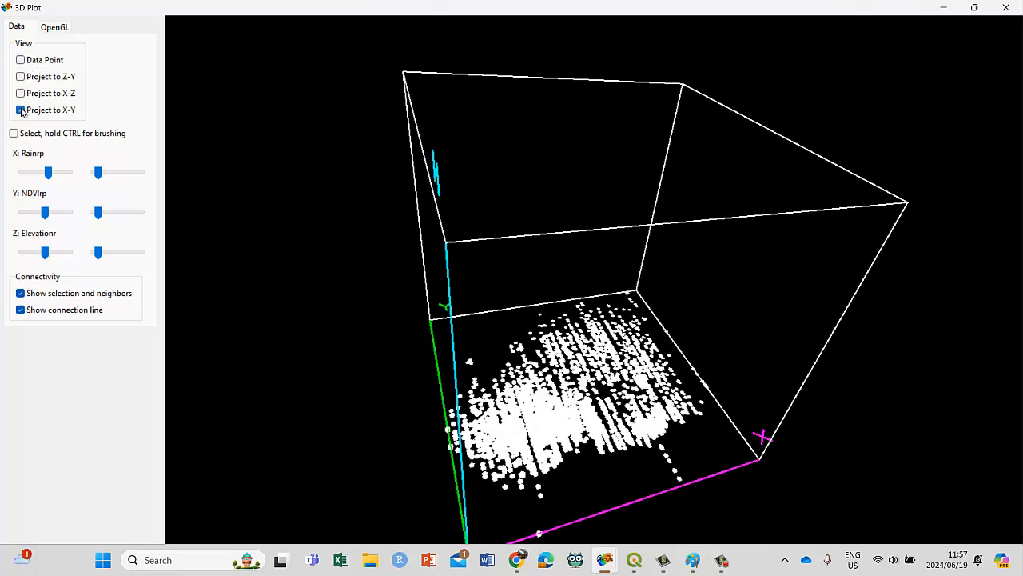
click(21, 110)
click(20, 61)
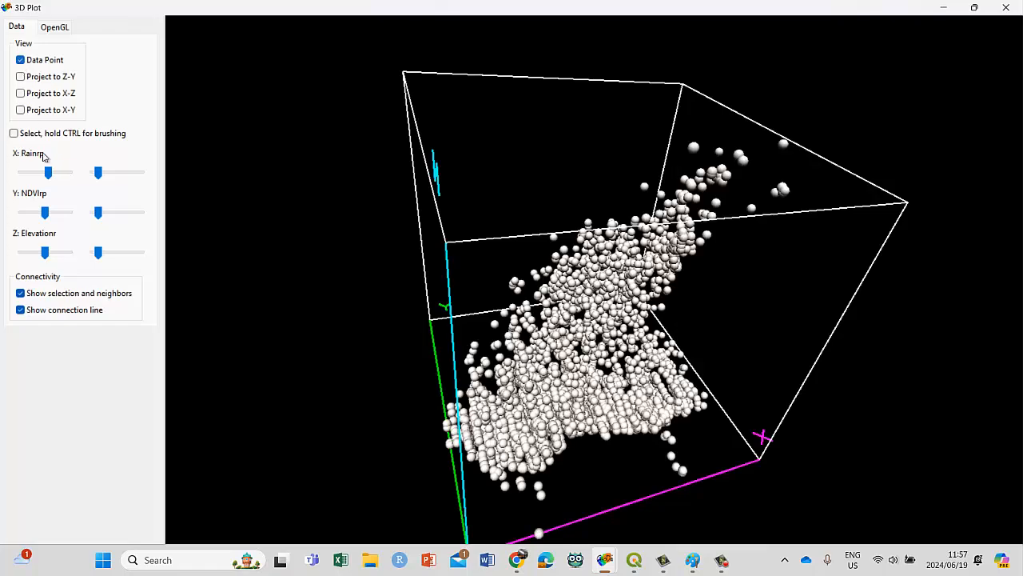
drag(562, 377, 951, 62)
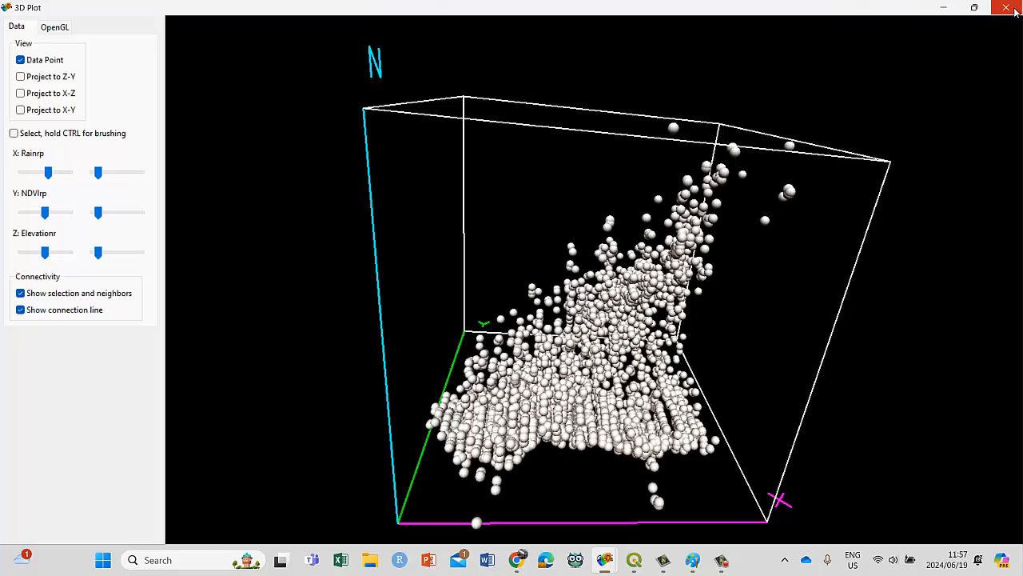
click(1006, 8)
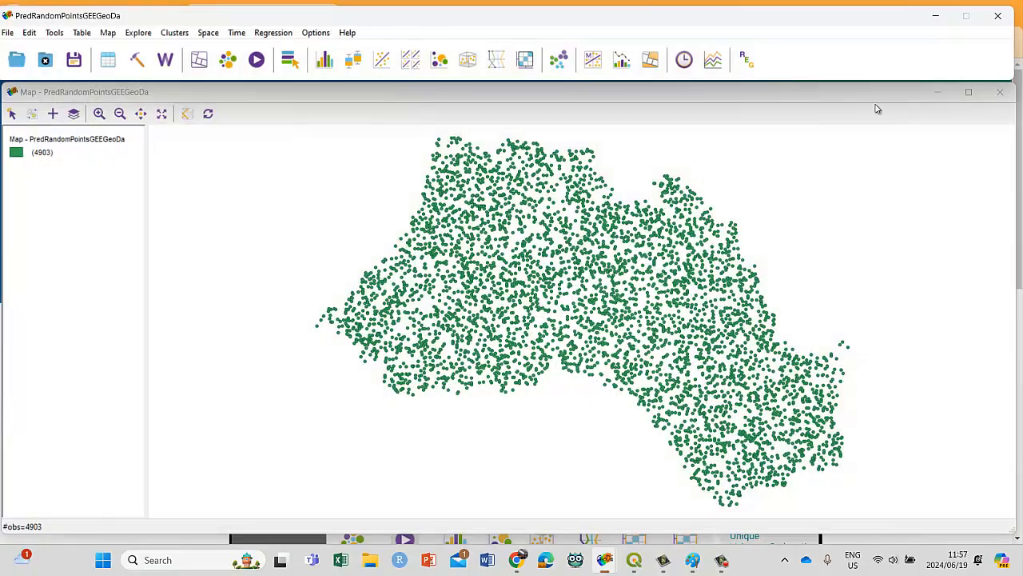
Step: Create a parallel coordinate plot of NDVIrp and Elevationr, and maximize its window
click(136, 33)
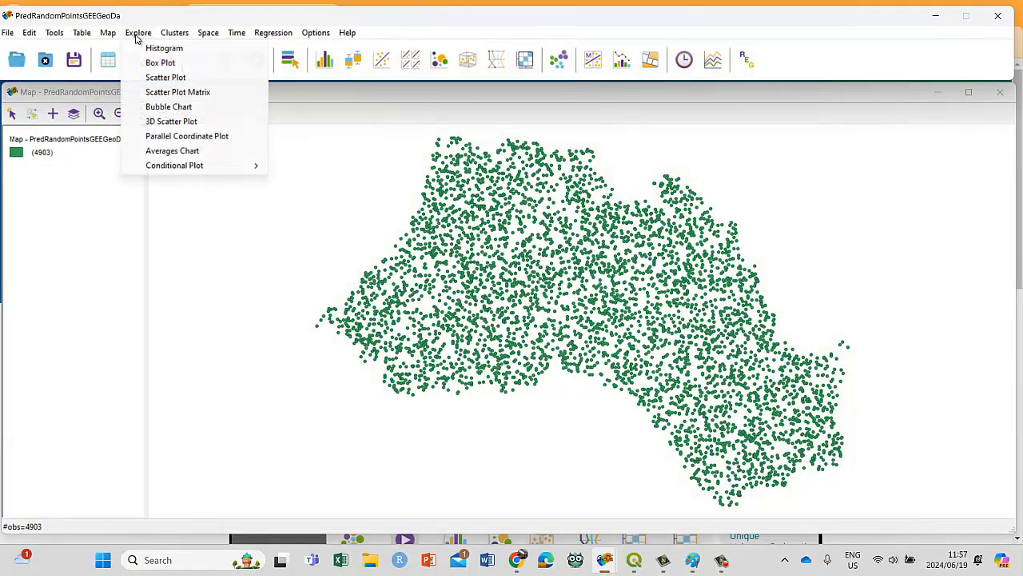
click(165, 138)
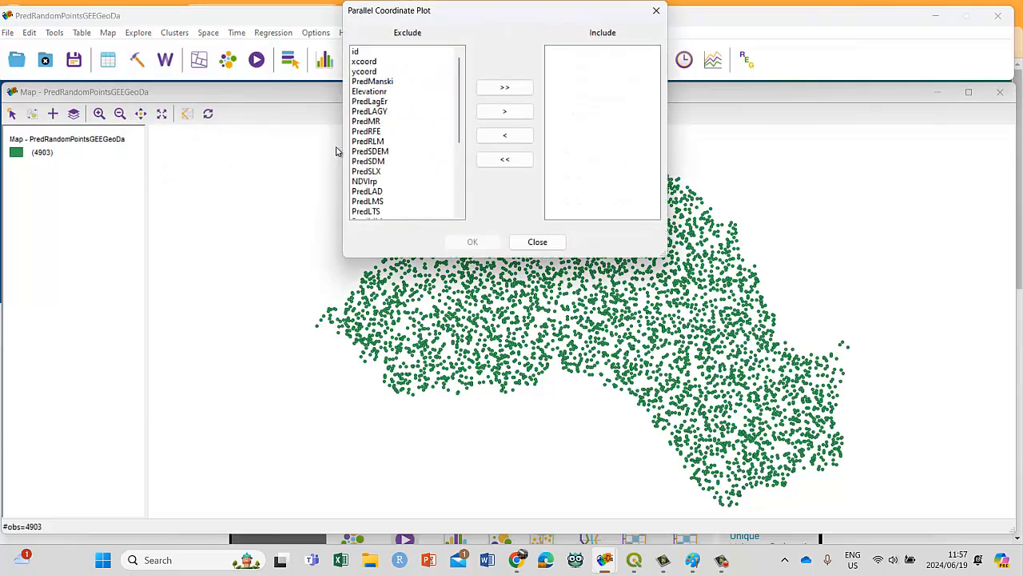
double_click(370, 183)
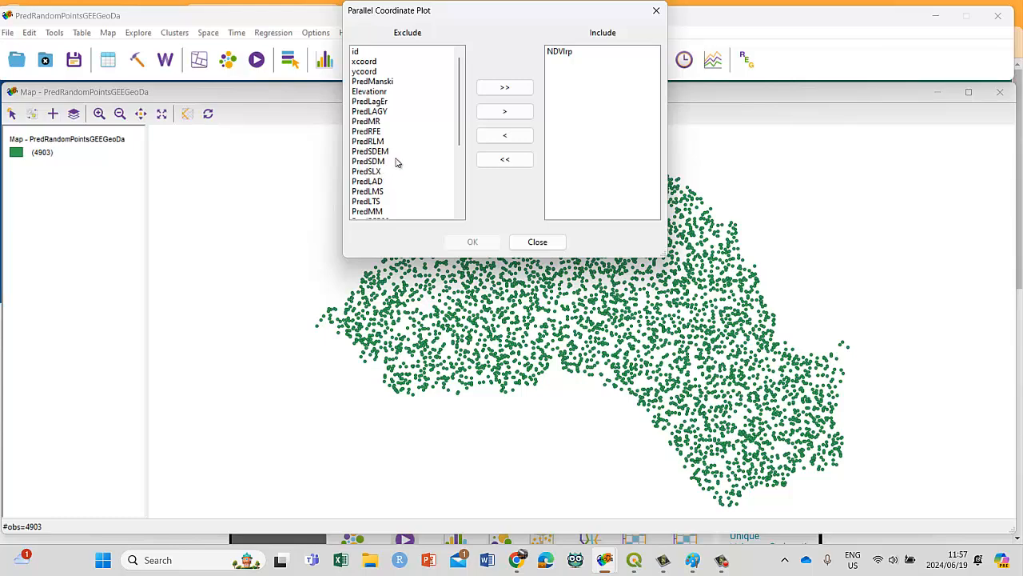
double_click(377, 93)
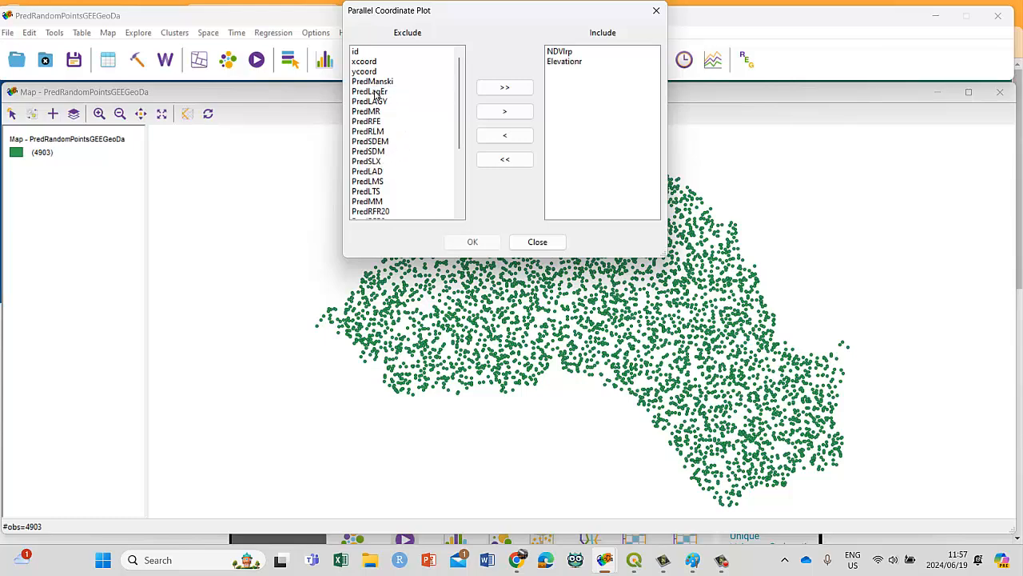
click(472, 243)
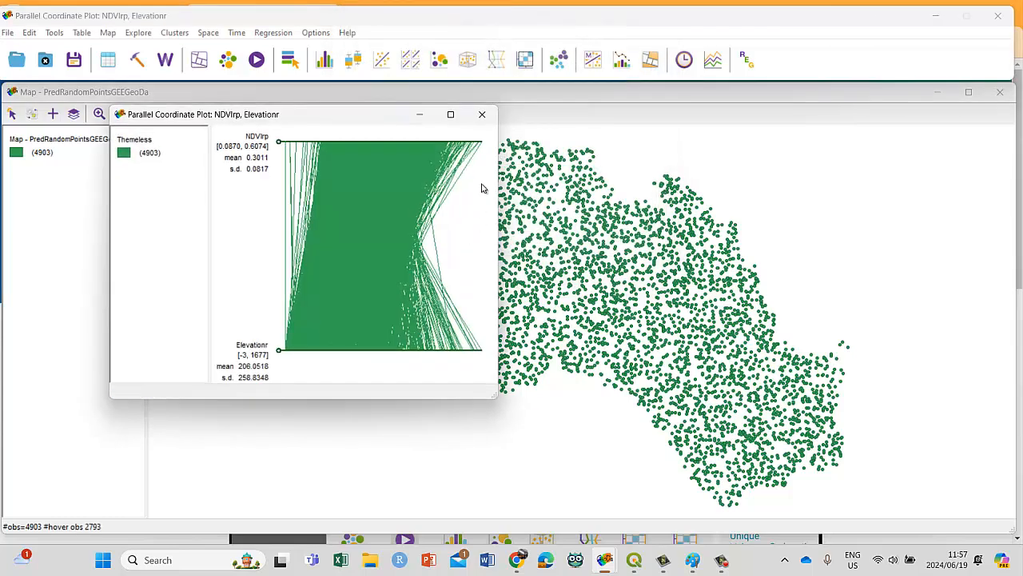
click(450, 114)
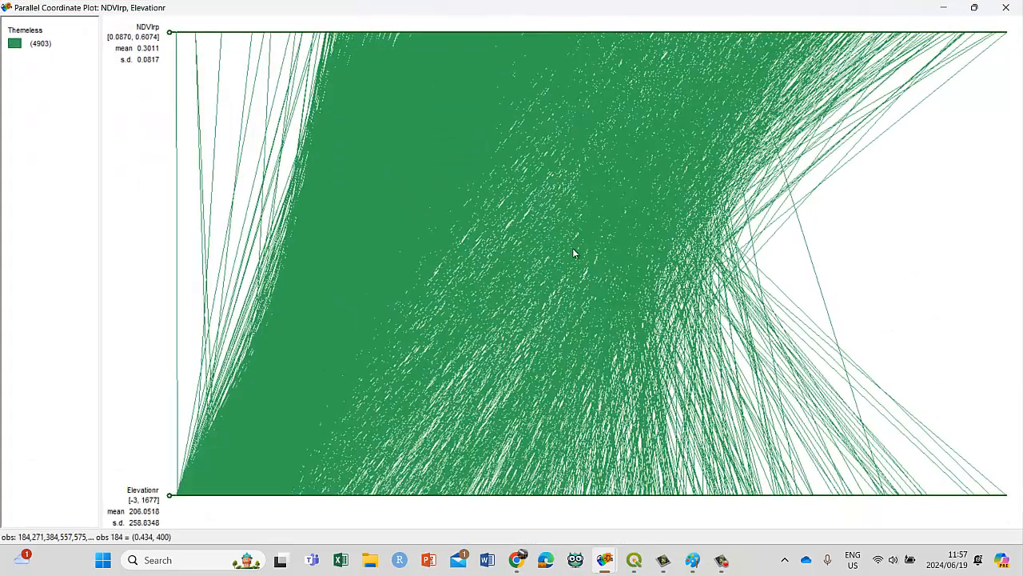
Step: Select a bundle of lines crossing in the upper middle of the parallel coordinate plot and compare it with the map
click(484, 187)
click(534, 196)
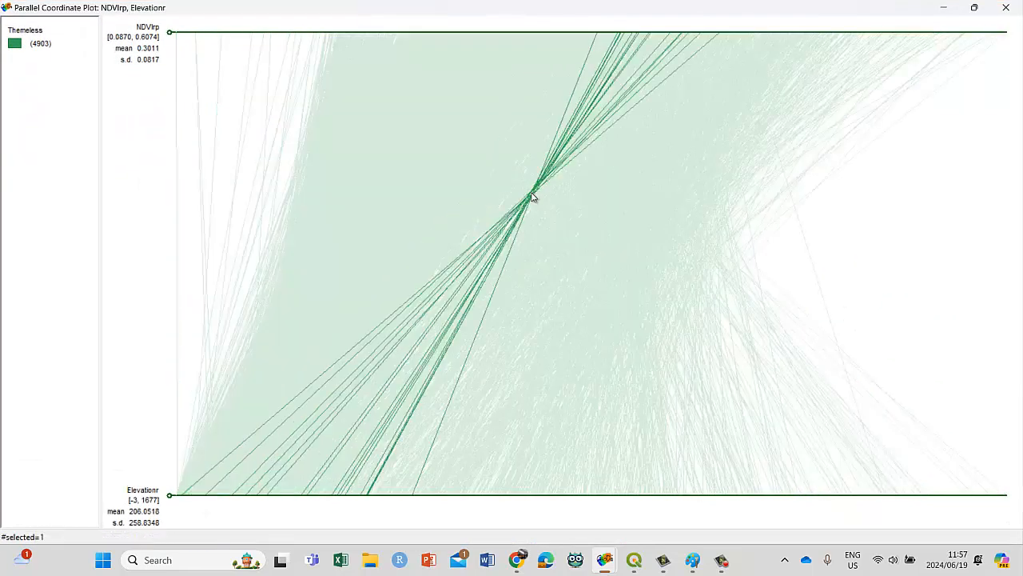
click(976, 8)
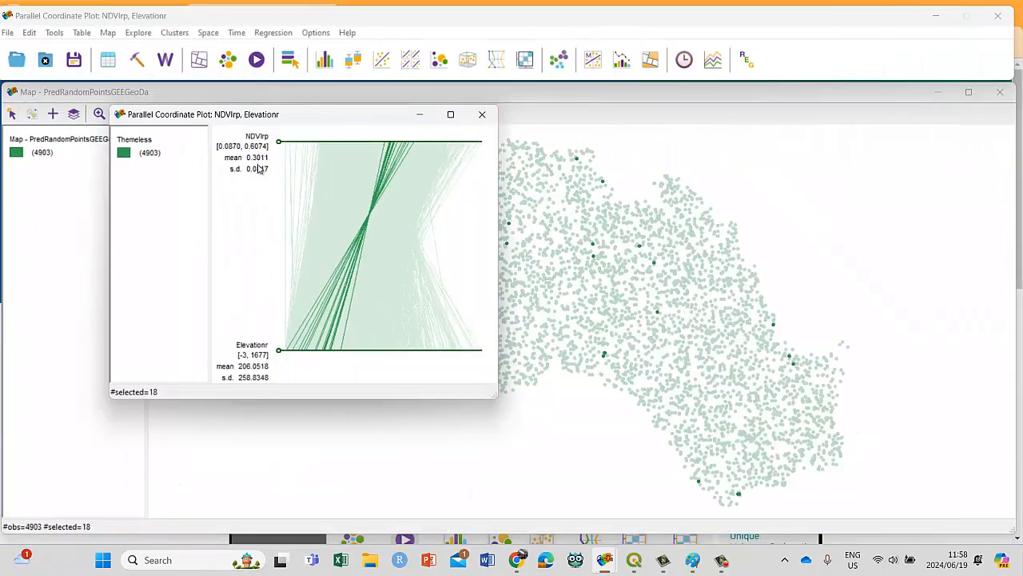
Step: Select the lines meeting just below mid NDVIrp axis, then the single line from the NDVIrp maximum, and locate it on the map
click(450, 114)
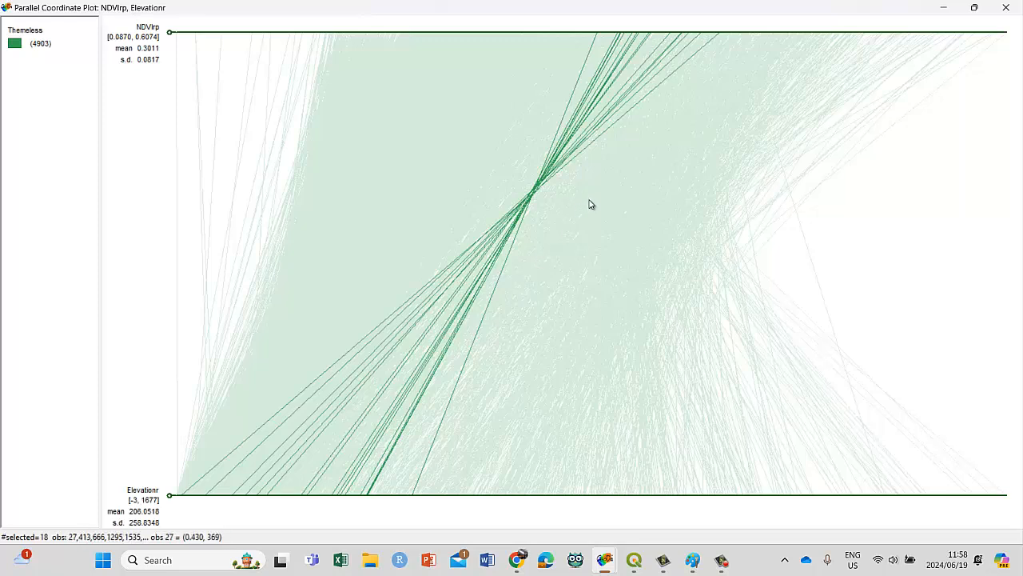
click(592, 50)
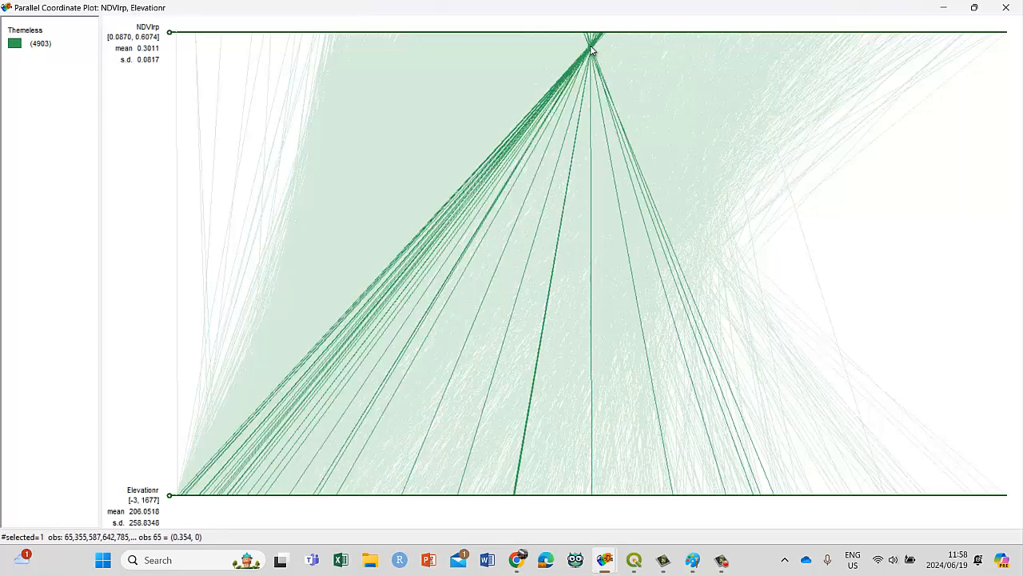
click(824, 188)
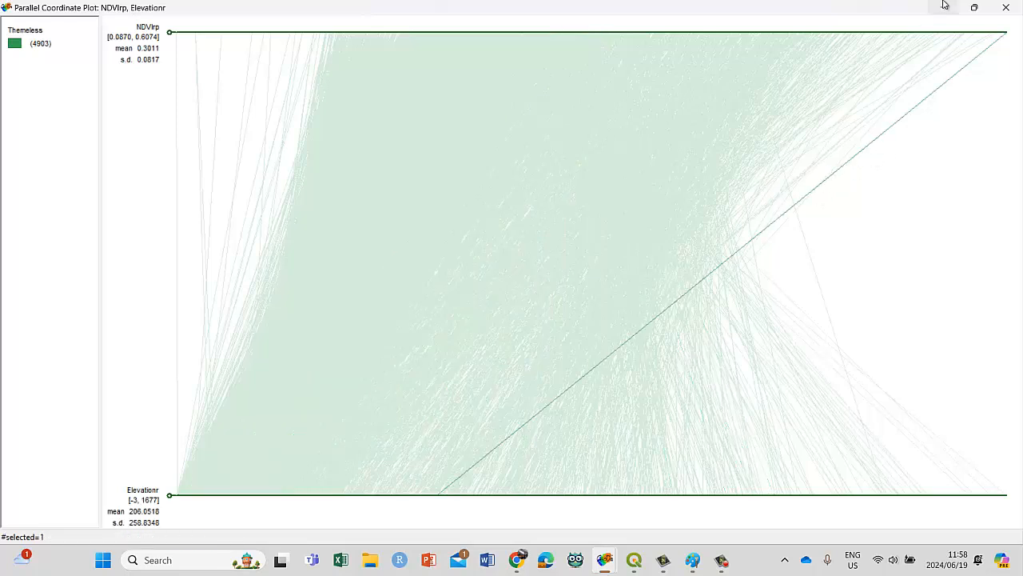
click(973, 8)
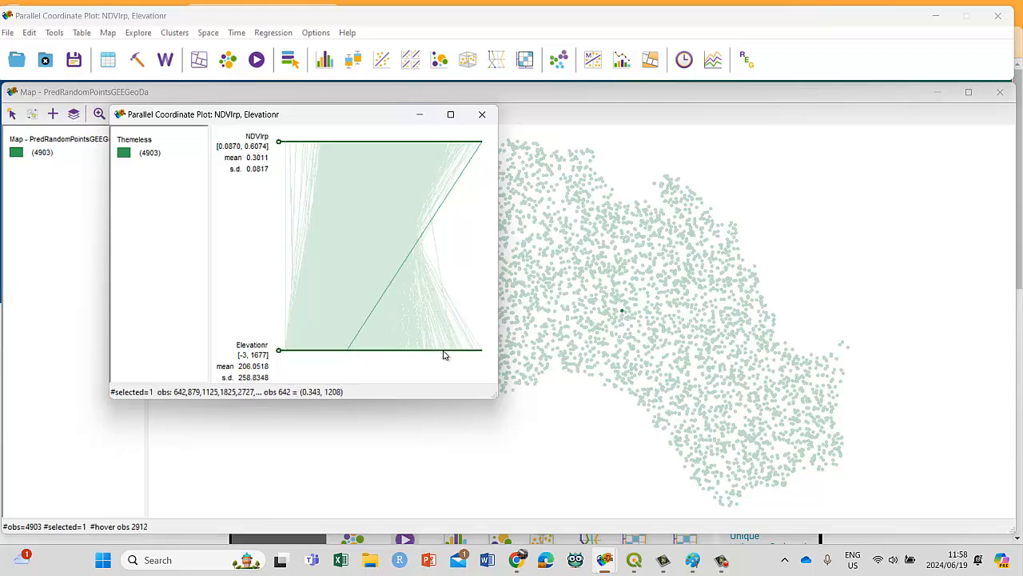
Step: Select the line ending at the Elevationr maximum and move the plot window aside to compare it with the map
click(483, 349)
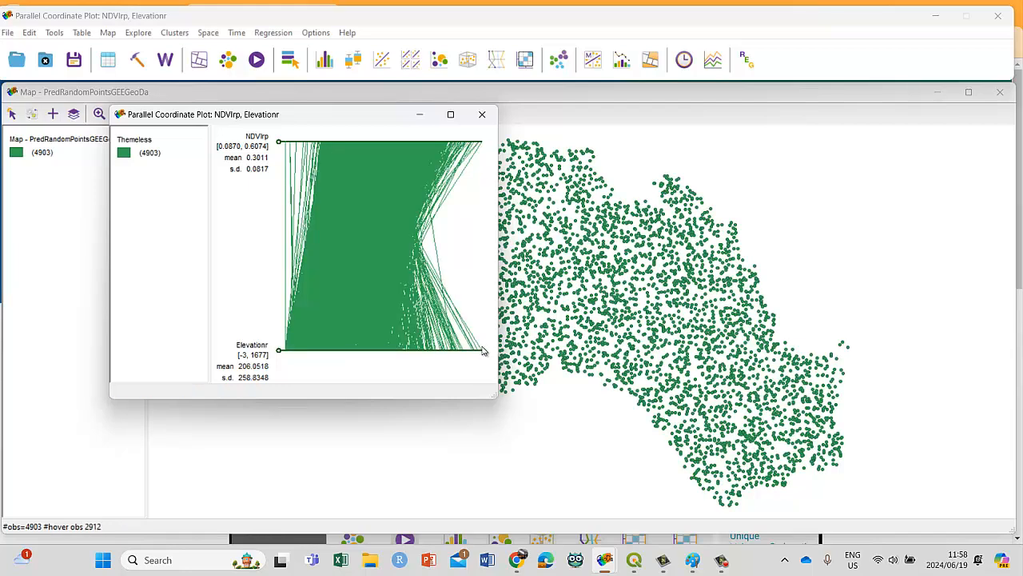
click(481, 352)
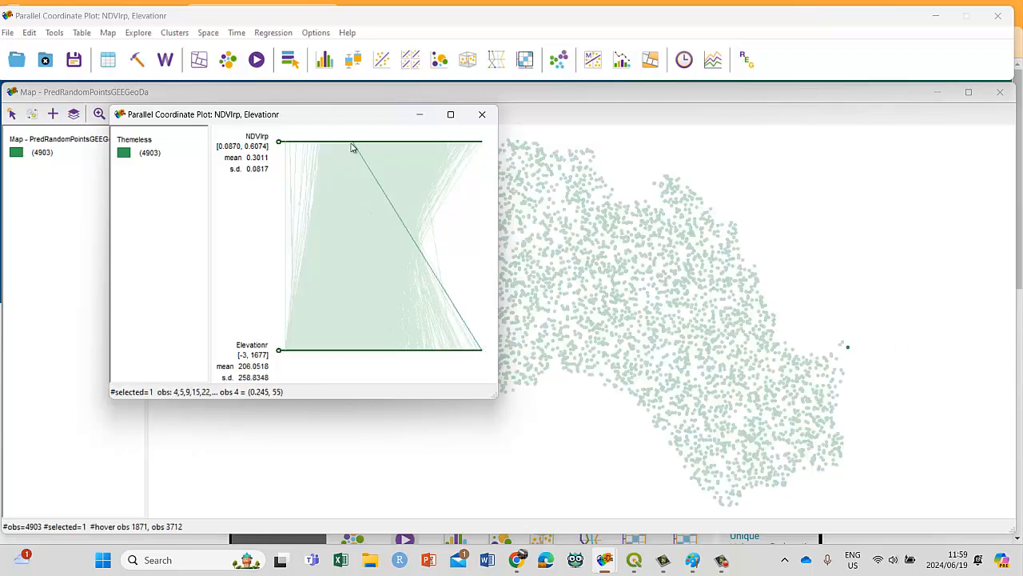
drag(338, 118, 266, 158)
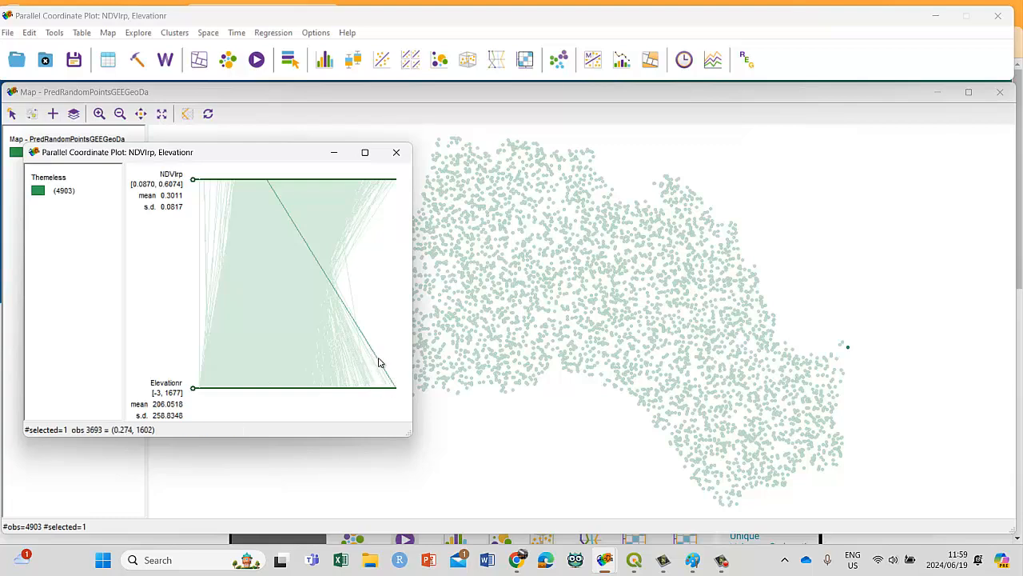
Step: Select the bundle of lines running to the high Elevationr values, compare it with the map, and close the parallel coordinate plot
click(349, 343)
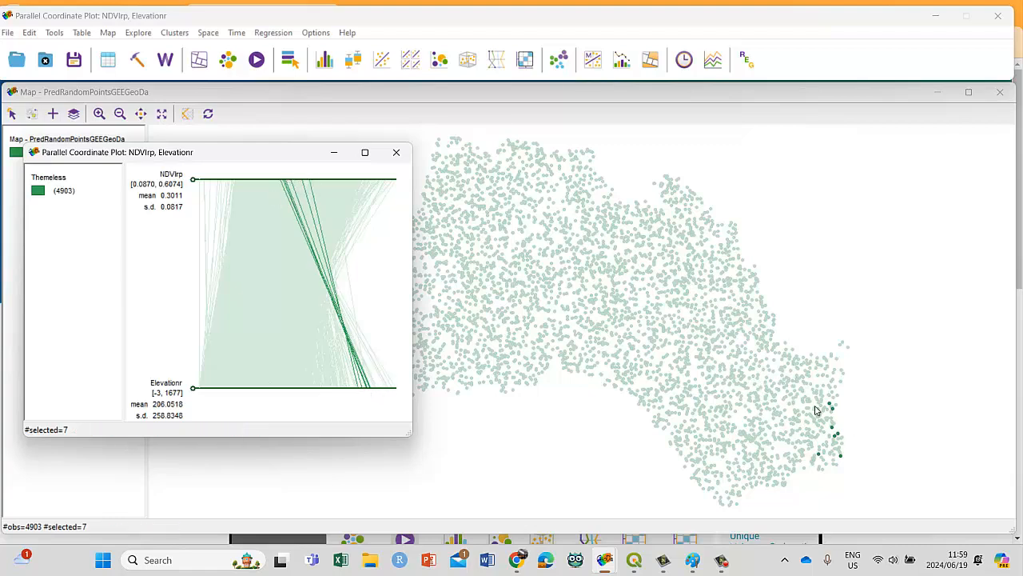
click(364, 152)
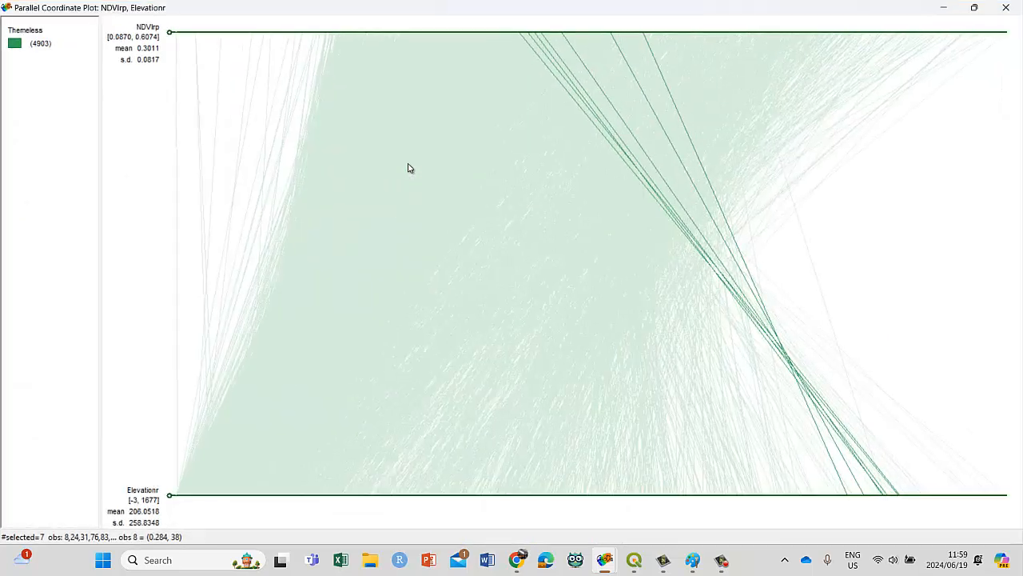
click(1006, 7)
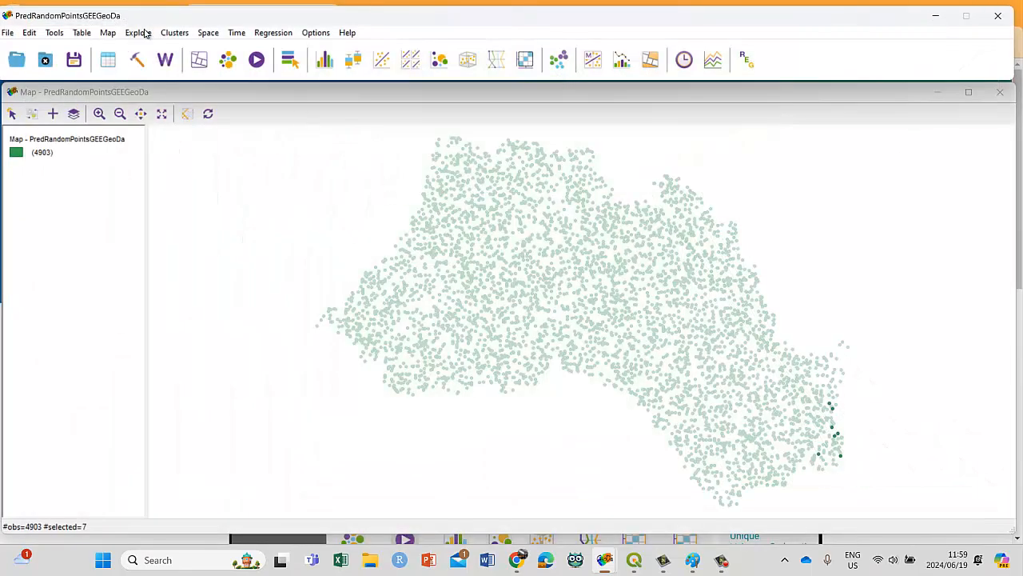
Step: Create an averages chart comparing NDVIrp between the selected and unselected points
click(146, 33)
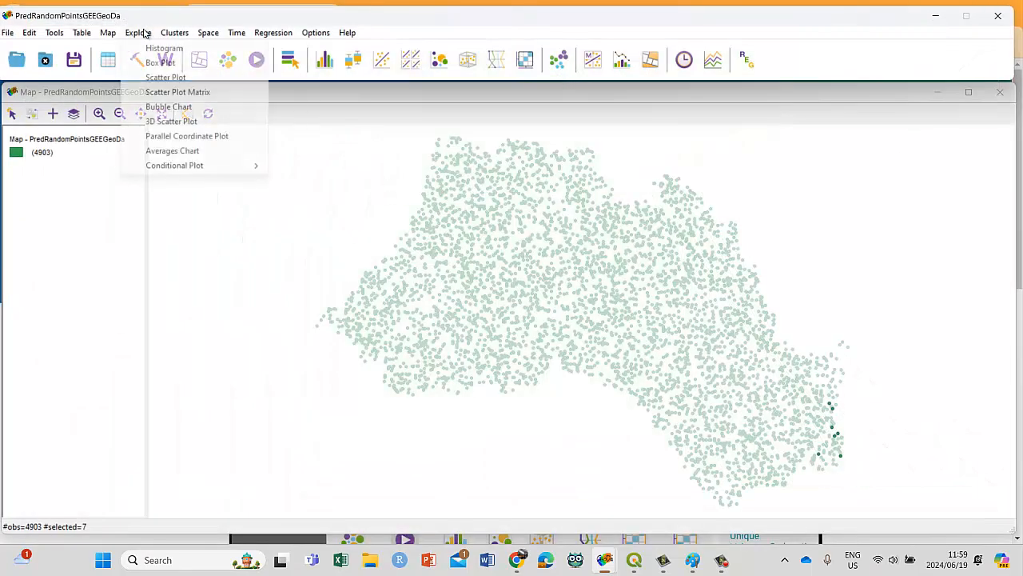
click(181, 152)
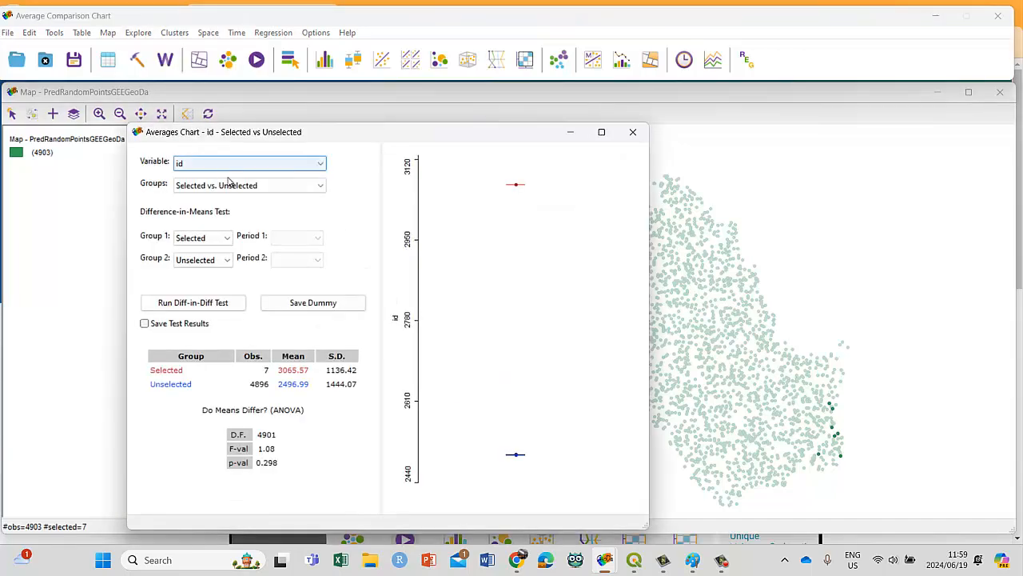
click(319, 163)
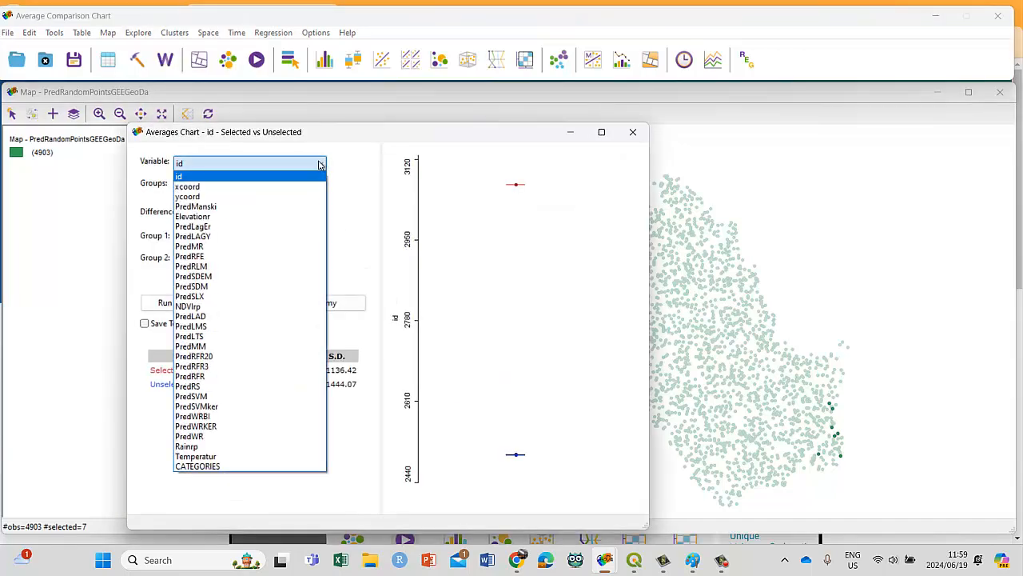
click(208, 306)
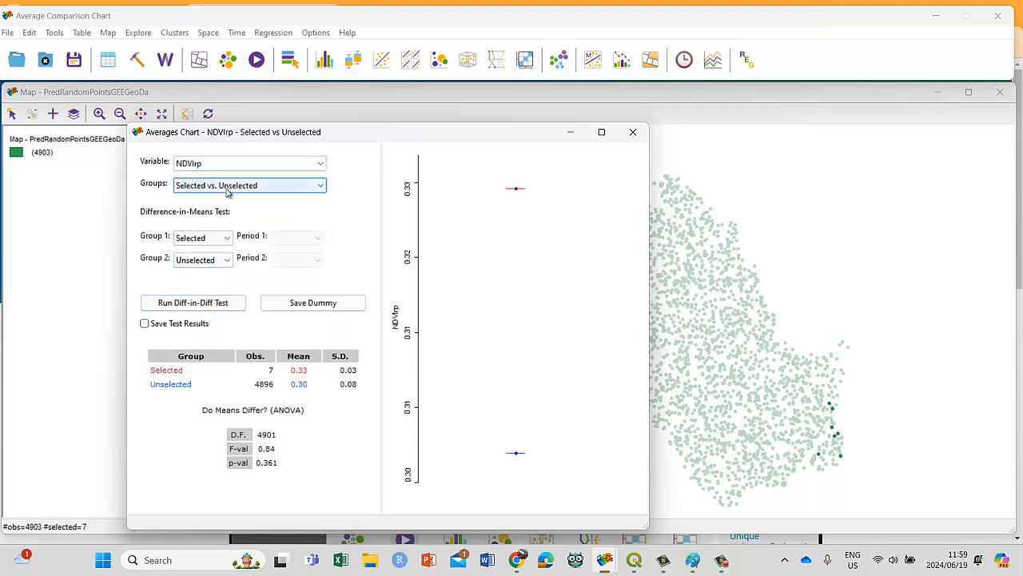
Step: Check the Group 1 options, try to set the averages chart's groups to All, and dismiss the message
click(219, 240)
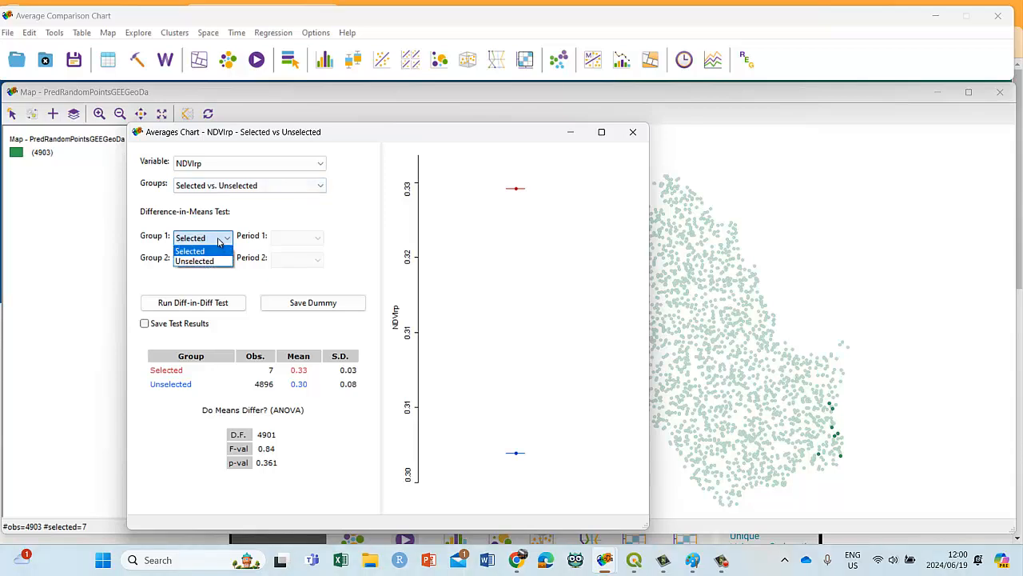
click(220, 240)
click(237, 185)
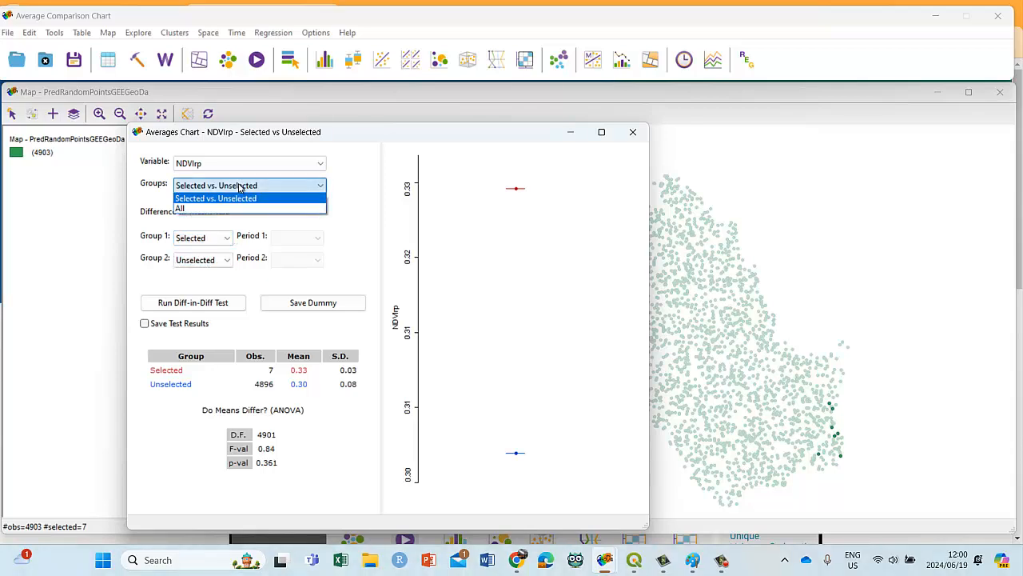
click(239, 187)
click(239, 187)
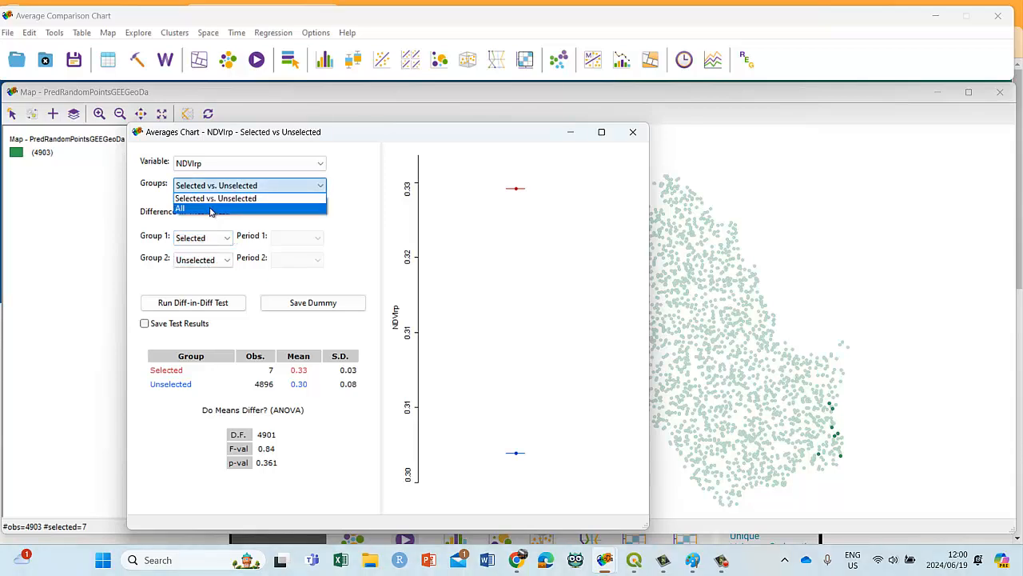
click(211, 209)
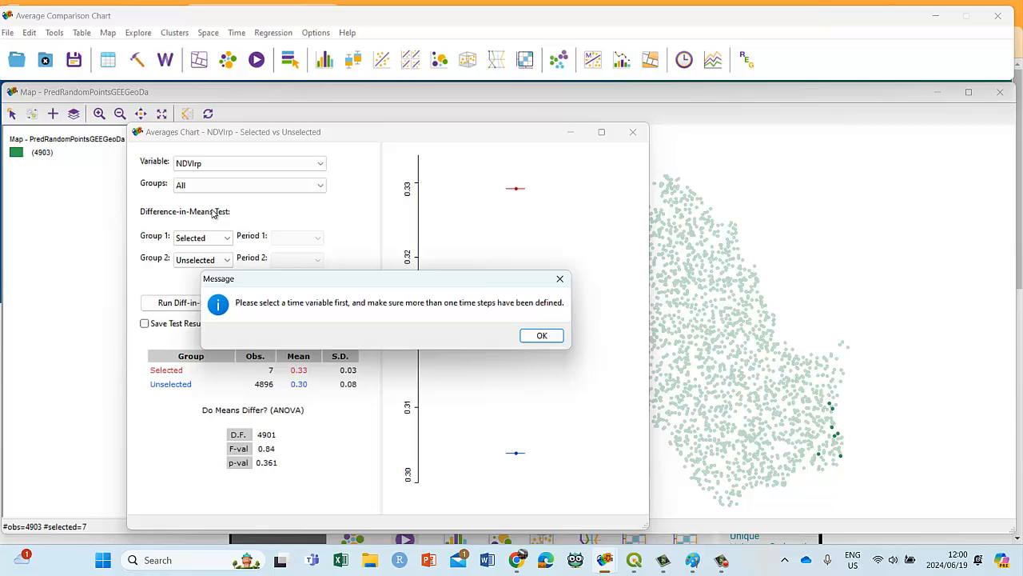
click(541, 336)
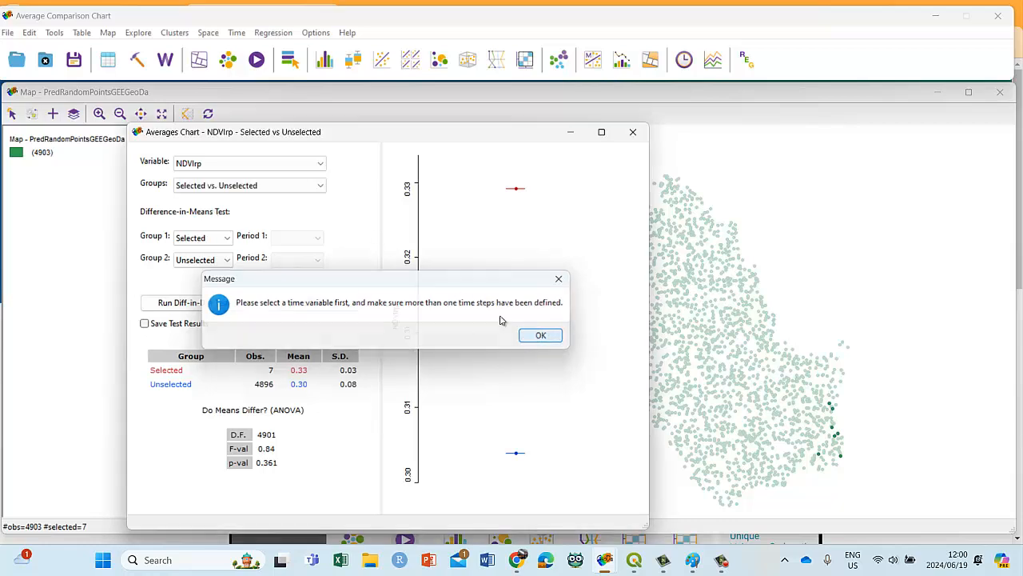
Step: Run the Diff-in-Diff test comparing NDVIrp between selected and unselected points, review the regression report, and close the averages chart
click(312, 187)
click(204, 200)
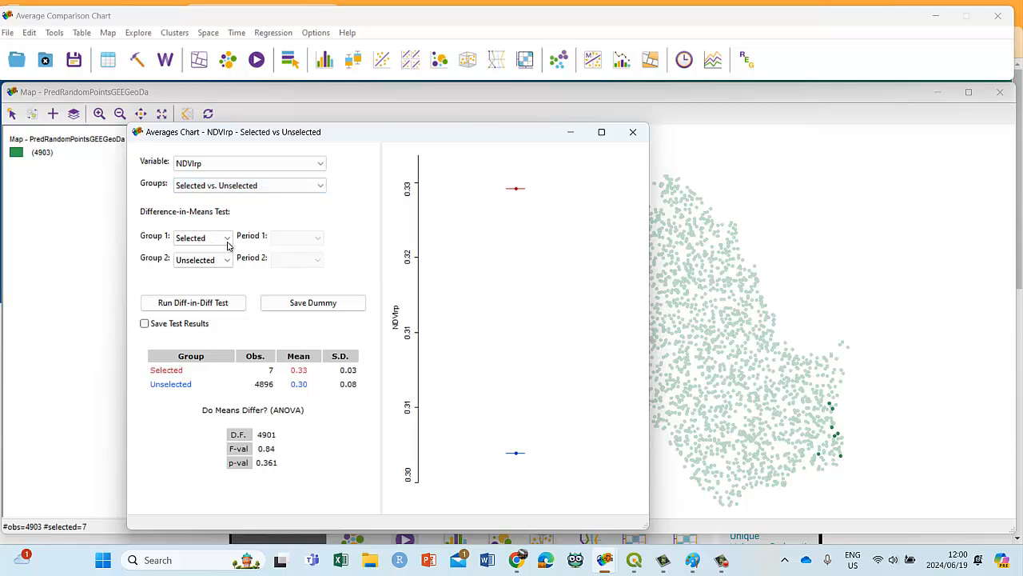
click(223, 310)
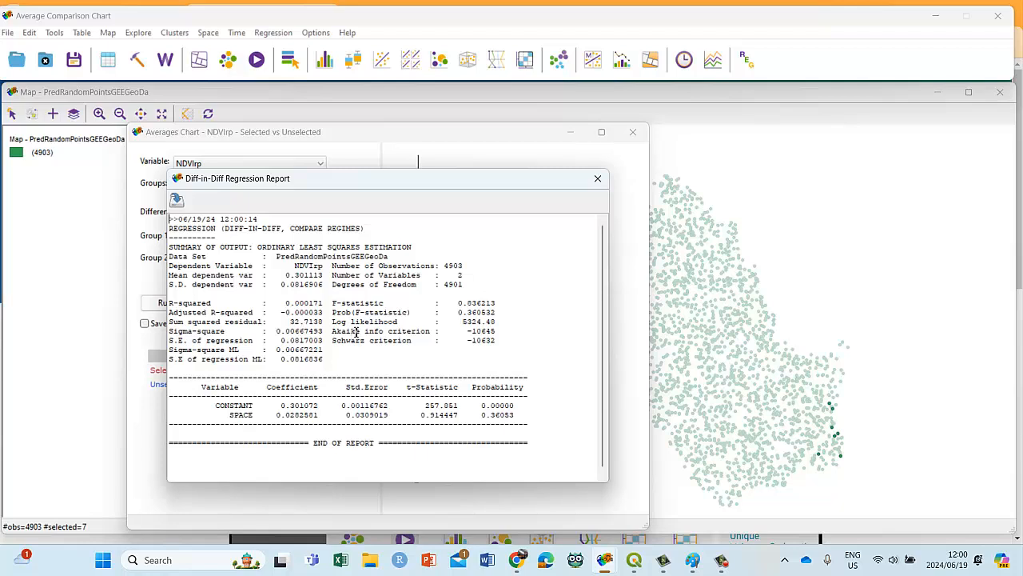
click(597, 179)
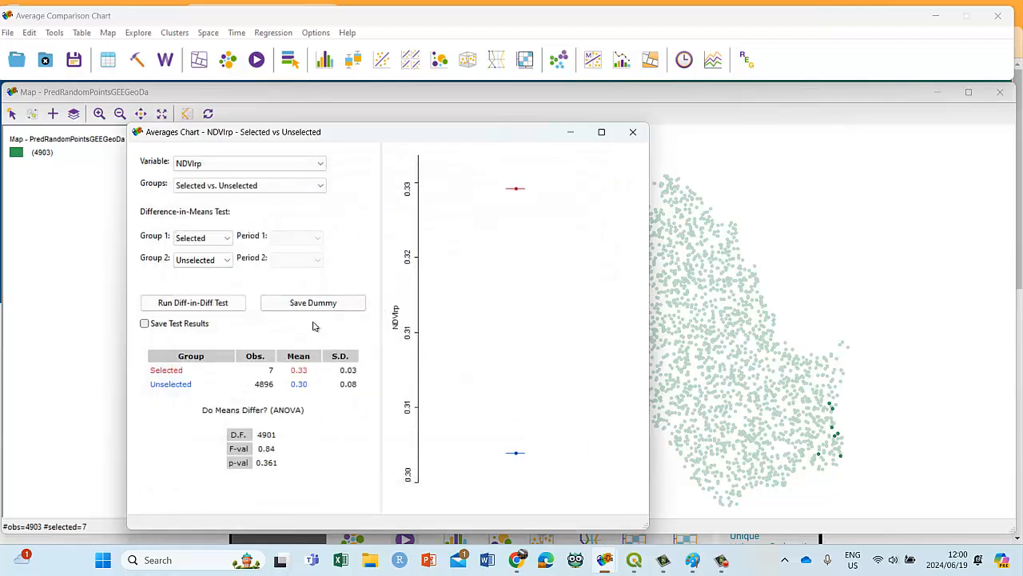
click(632, 132)
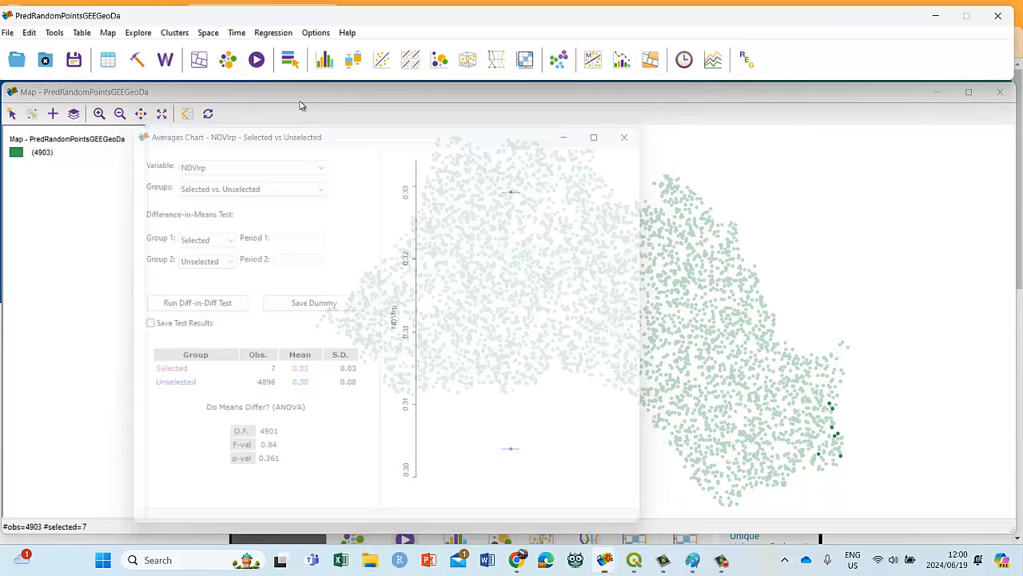
Step: Create a conditional map with Rainrp horizontally, NDVIrp vertically and Elevationr as the theme, inspect it maximized, and close it
click(139, 33)
mouse_move(167, 165)
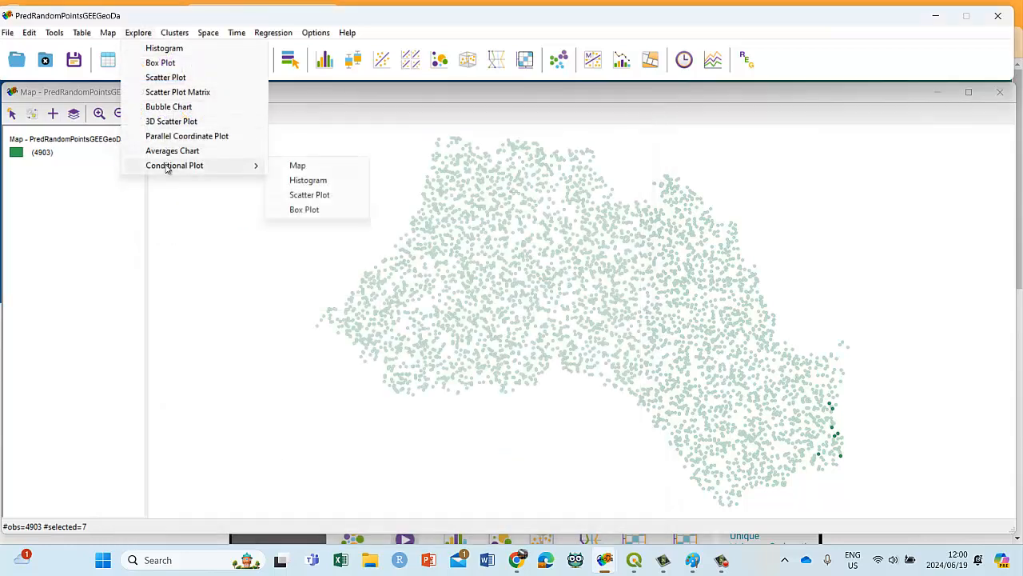
click(297, 166)
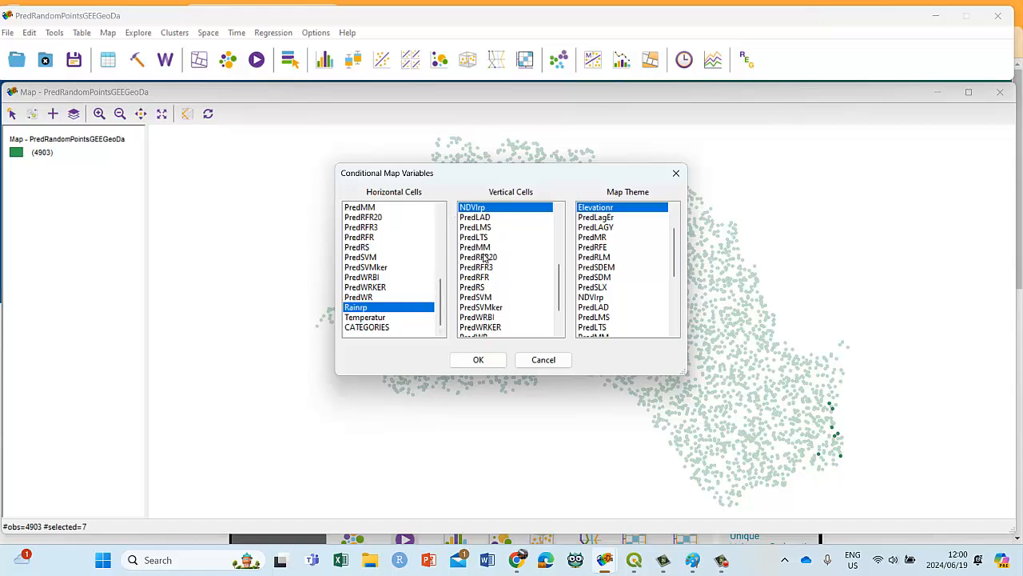
click(478, 360)
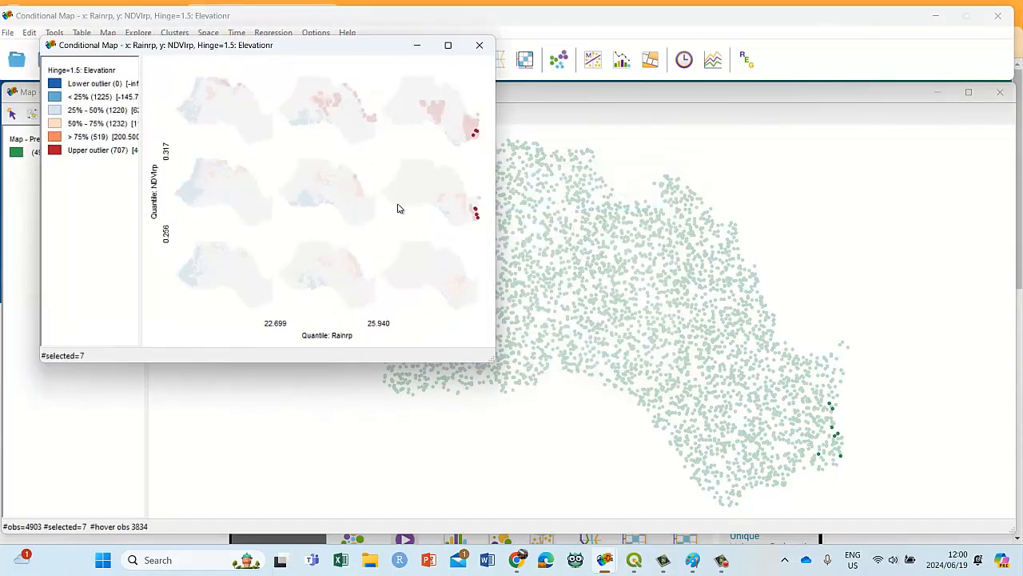
click(447, 44)
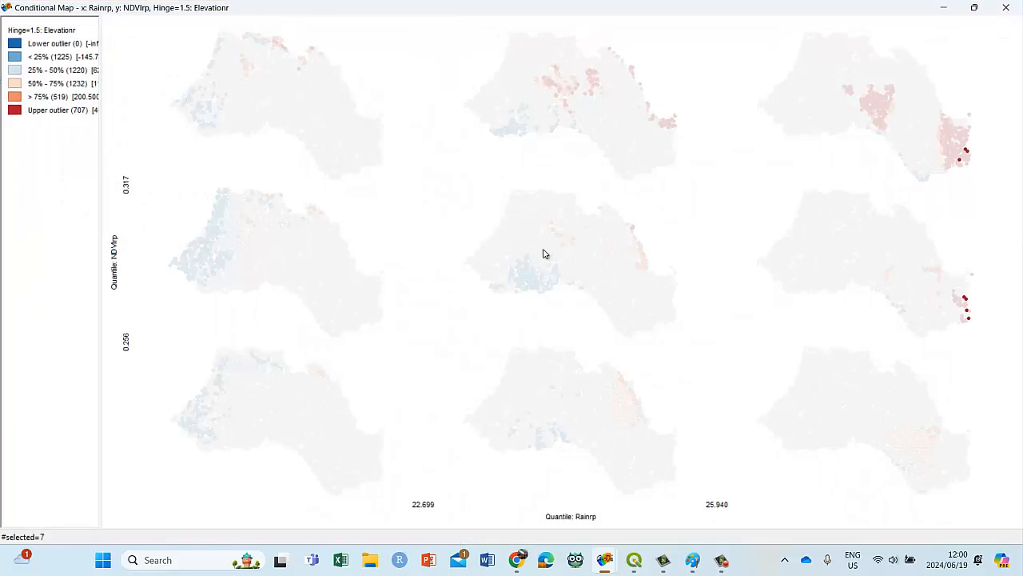
click(1009, 7)
Step: Open the PCA settings, review the available variables, method and transformation, and close them without running
click(140, 34)
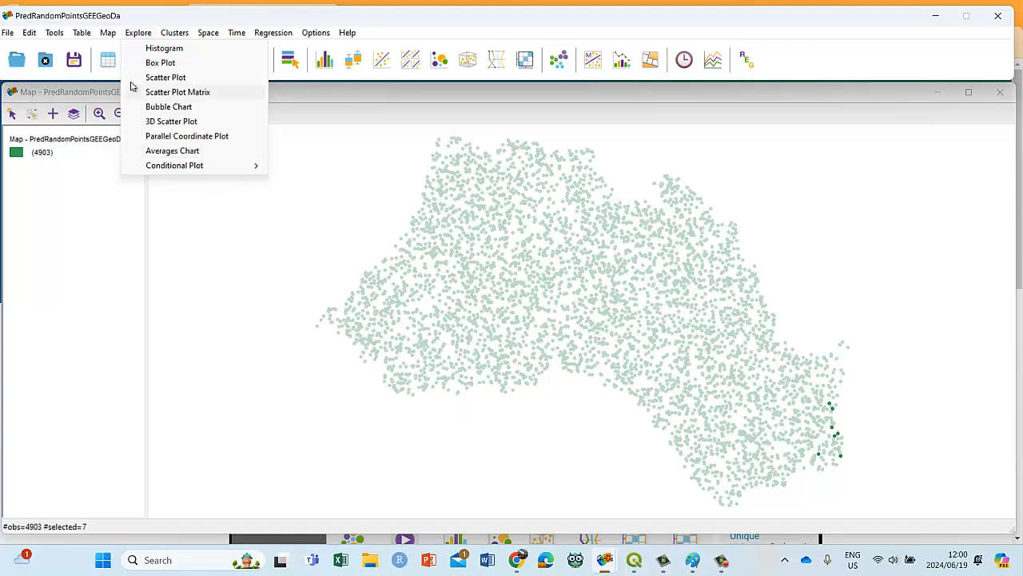
mouse_move(175, 35)
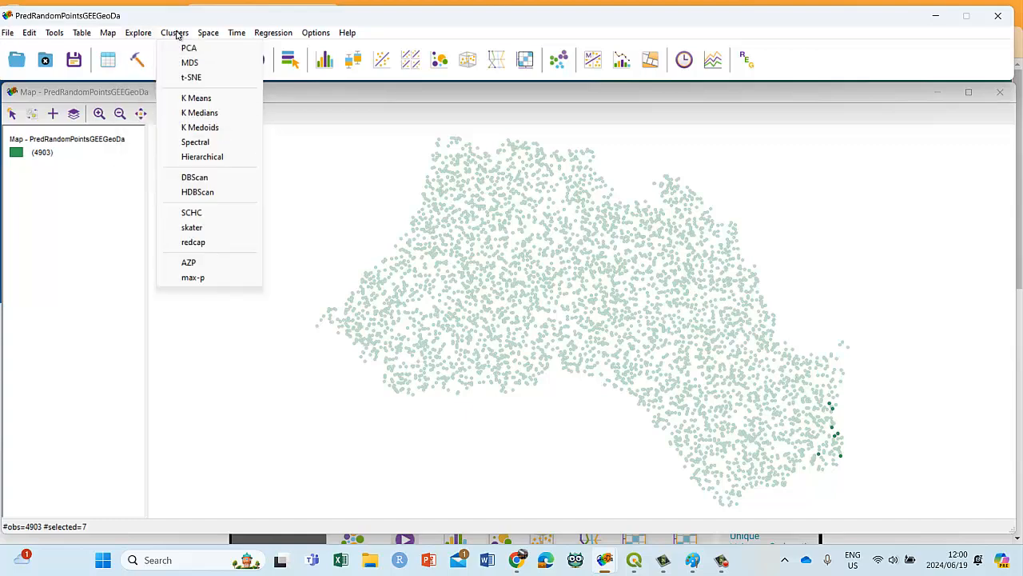
click(177, 35)
click(176, 35)
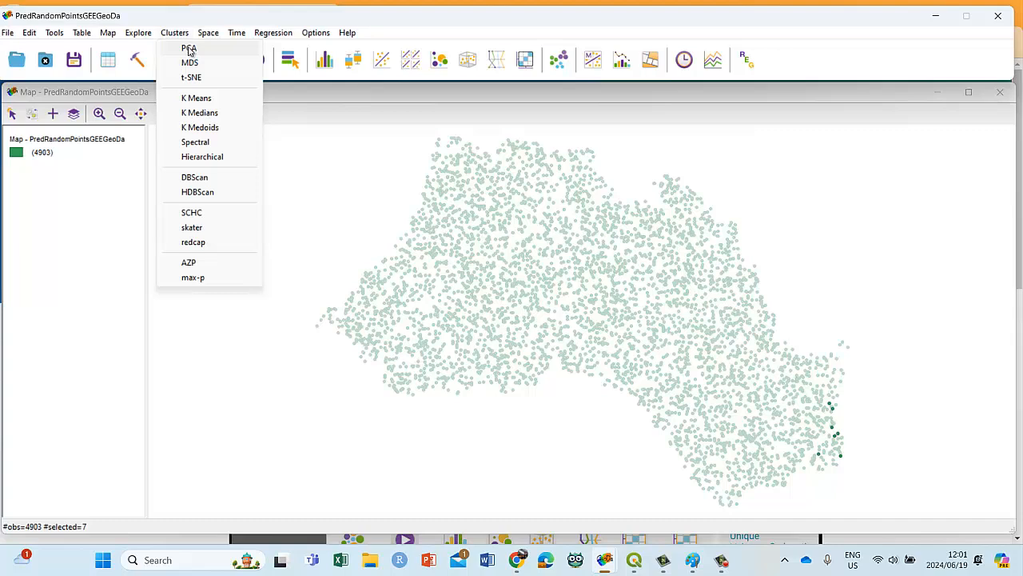
click(190, 49)
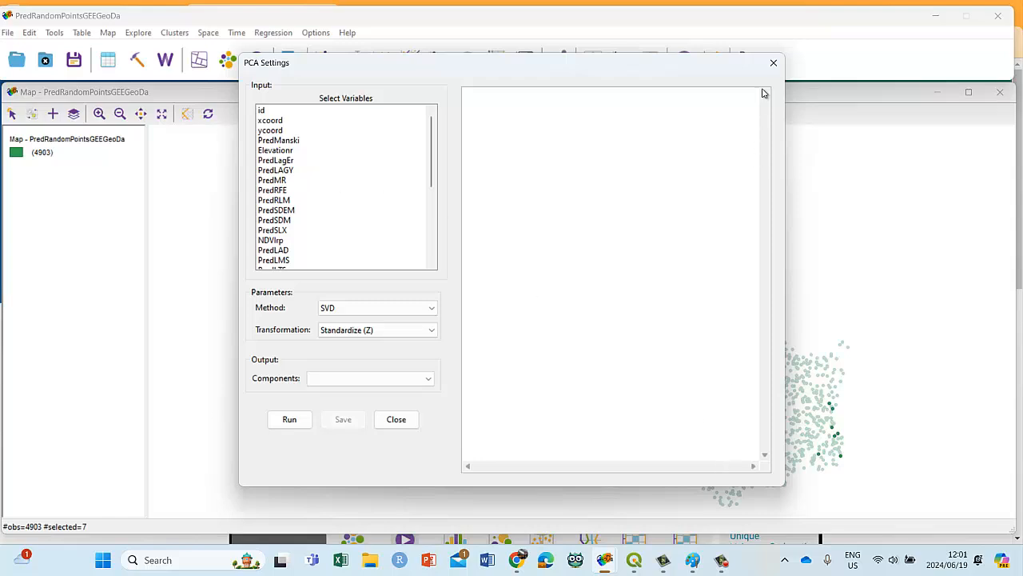
click(773, 62)
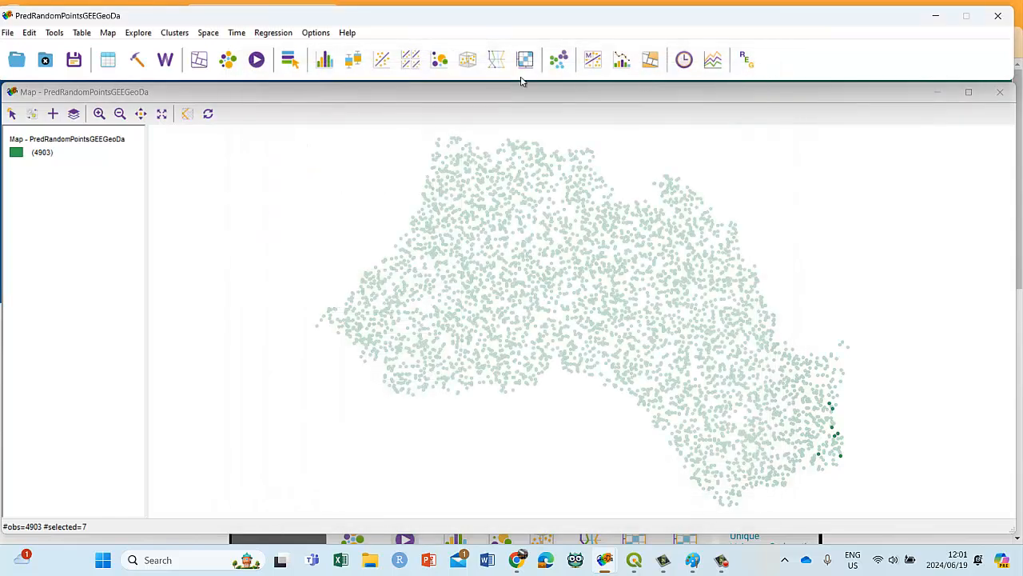
click(175, 34)
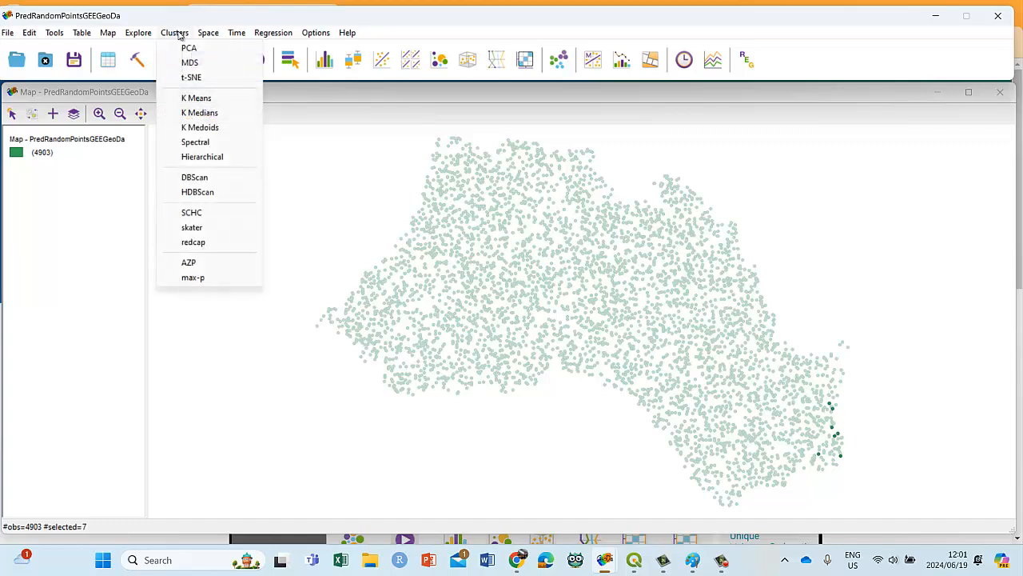
click(209, 34)
click(208, 34)
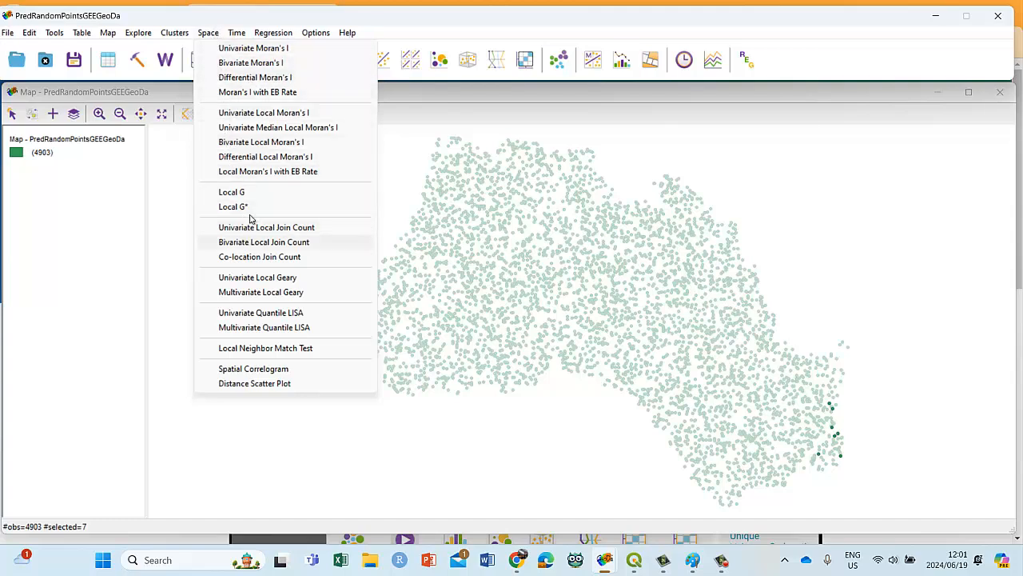
click(237, 32)
click(237, 32)
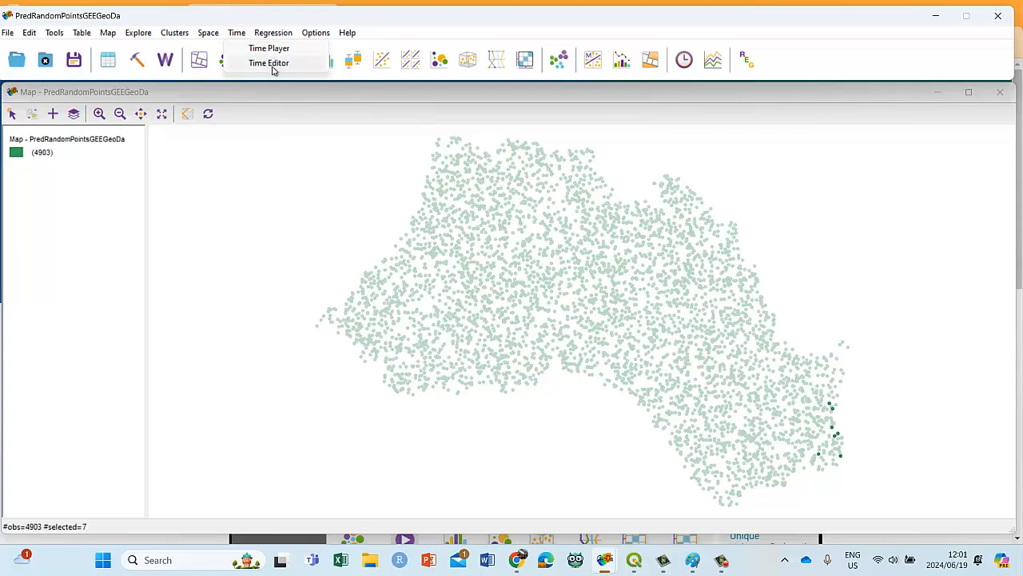
Step: Open the Regression dialog, review its variable lists and model options, and close it
click(273, 36)
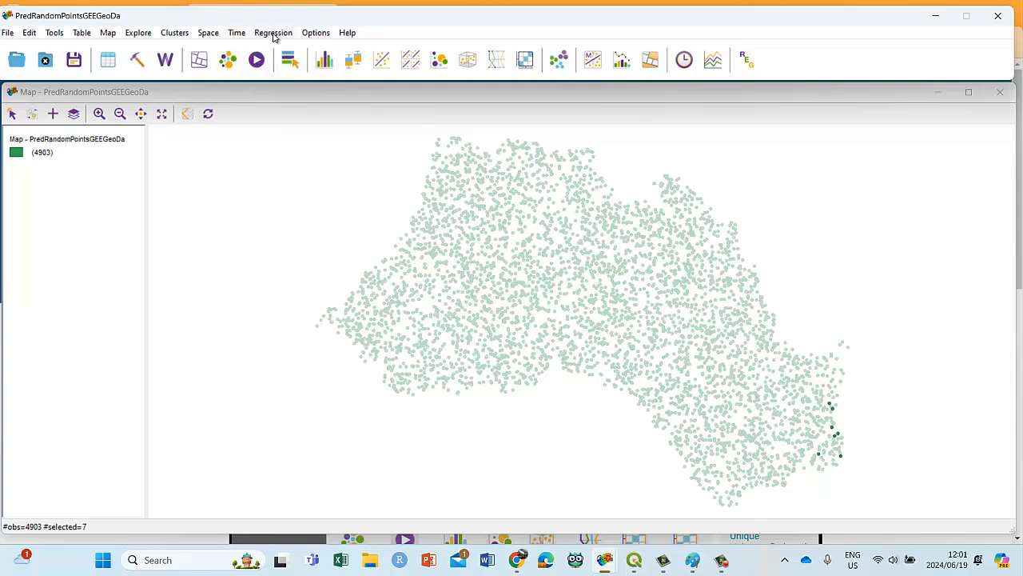
click(273, 33)
click(288, 49)
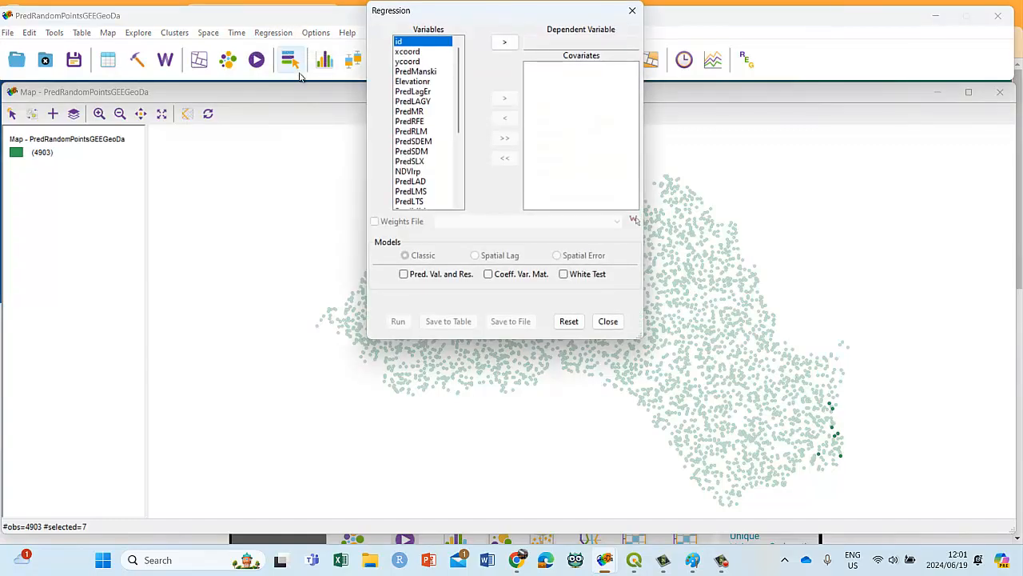
click(634, 11)
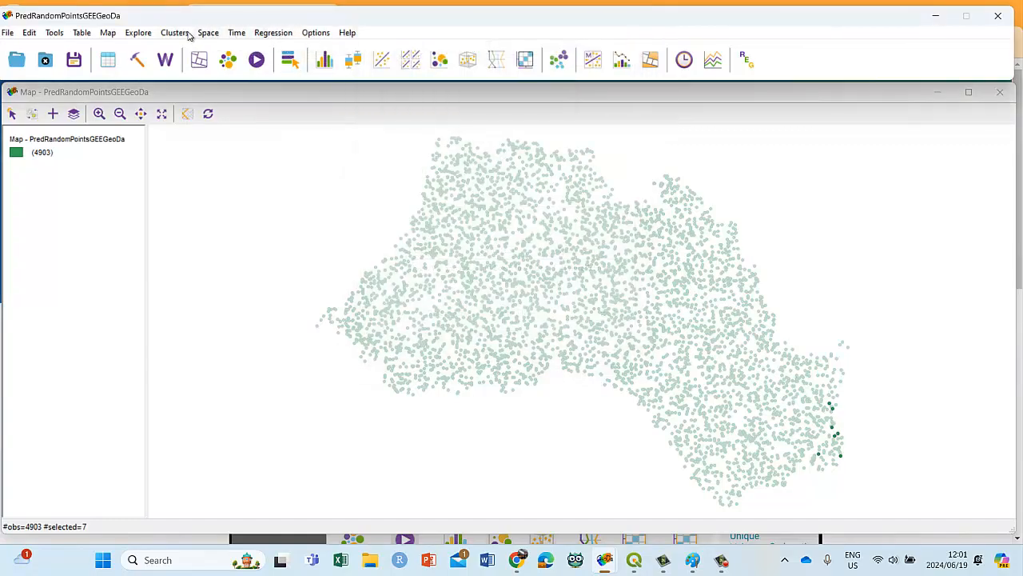
right_click(212, 152)
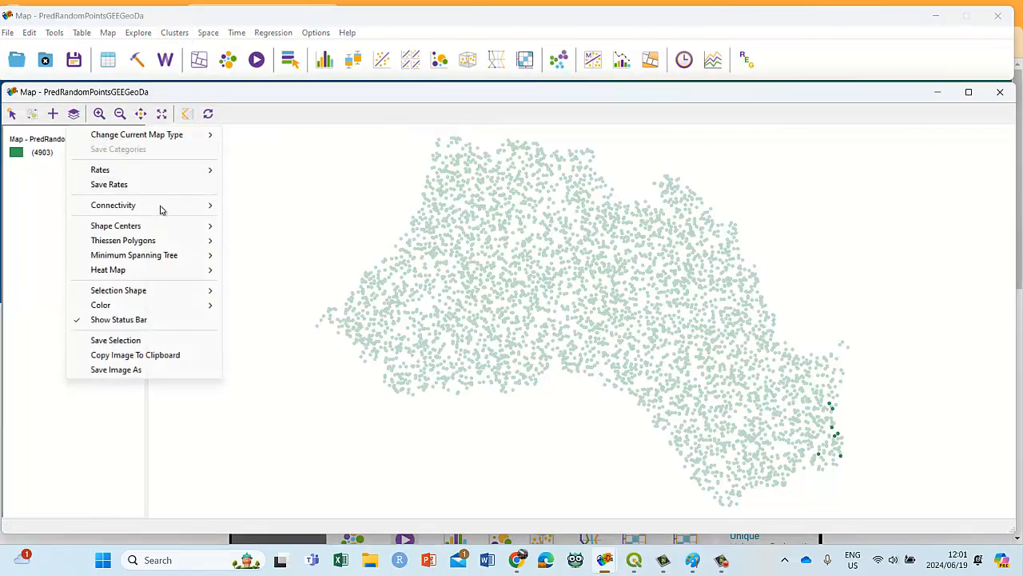
mouse_move(148, 230)
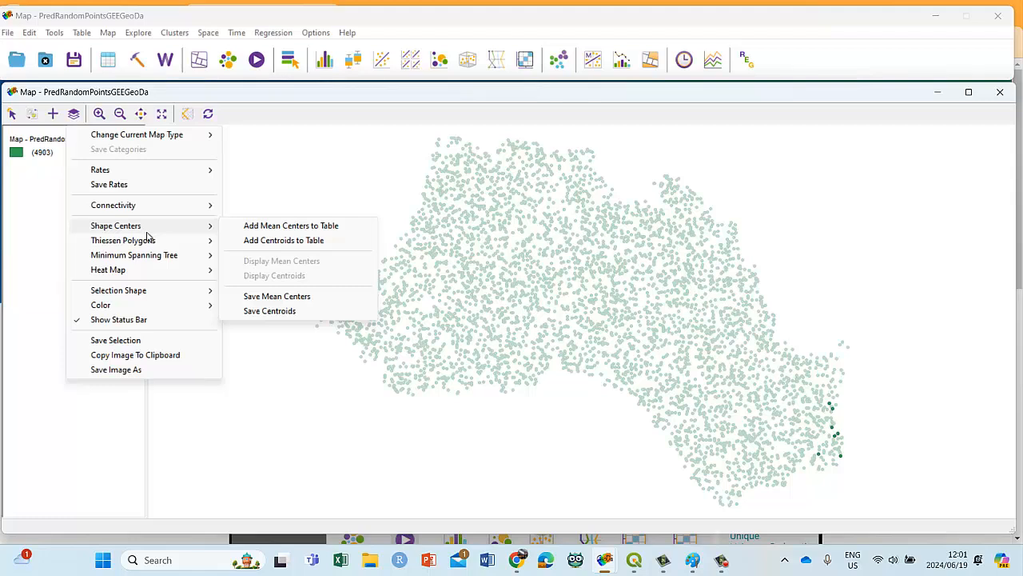
mouse_move(146, 254)
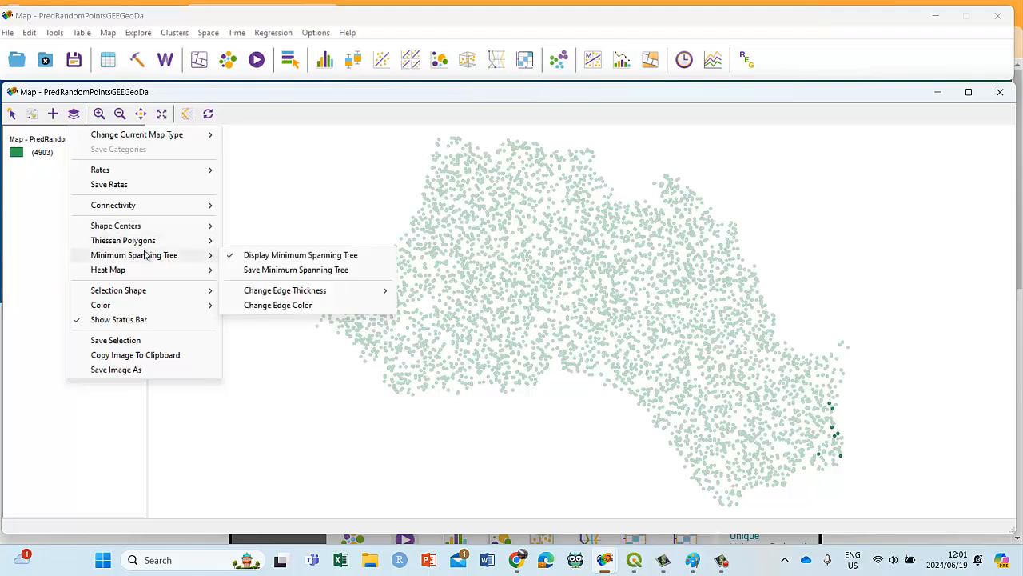
mouse_move(141, 206)
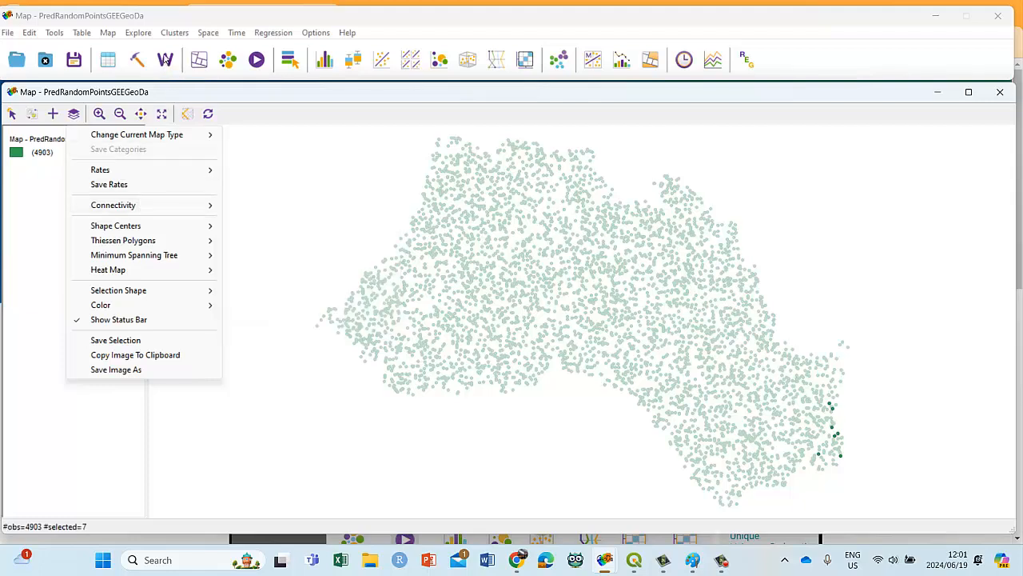
click(173, 33)
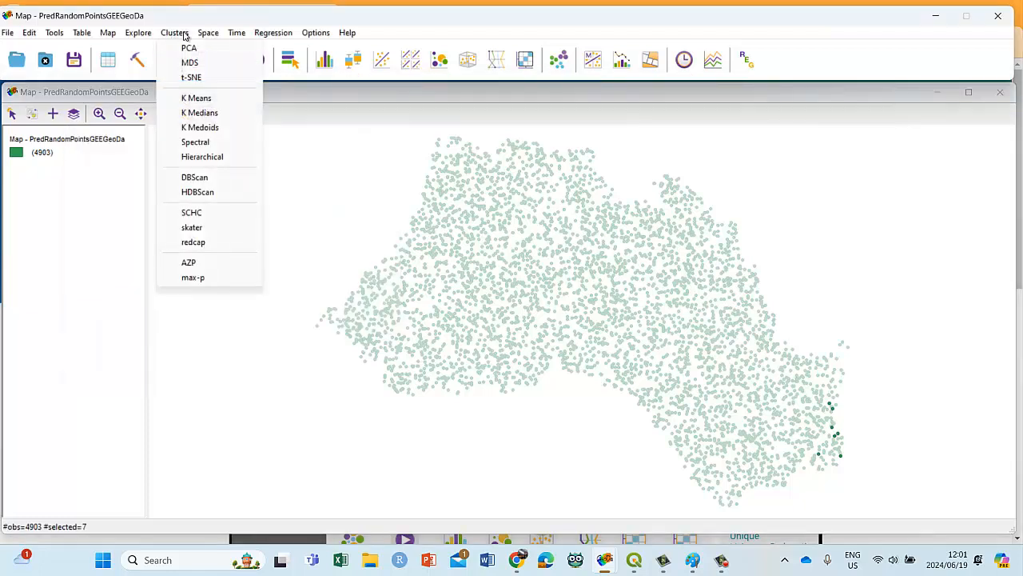
mouse_move(214, 33)
mouse_move(278, 30)
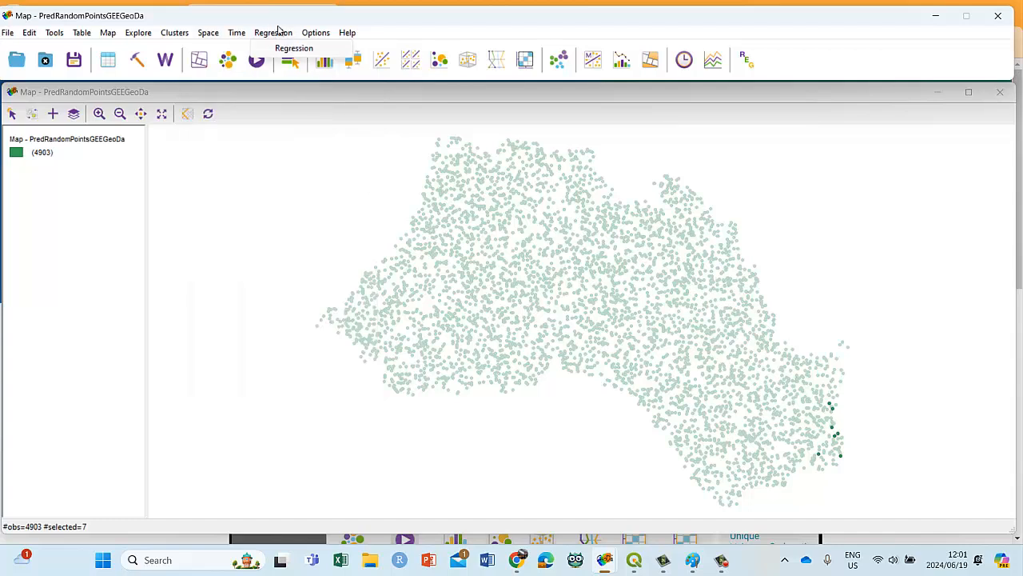
Step: Open the Weights Manager, look over its options for creating and loading spatial weights, and close it
click(166, 64)
click(166, 64)
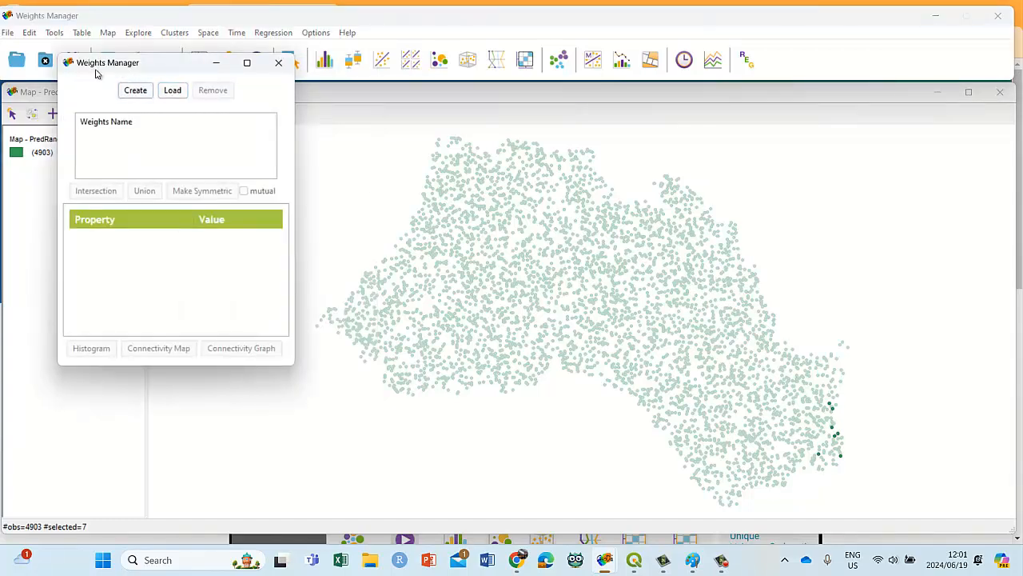
click(279, 62)
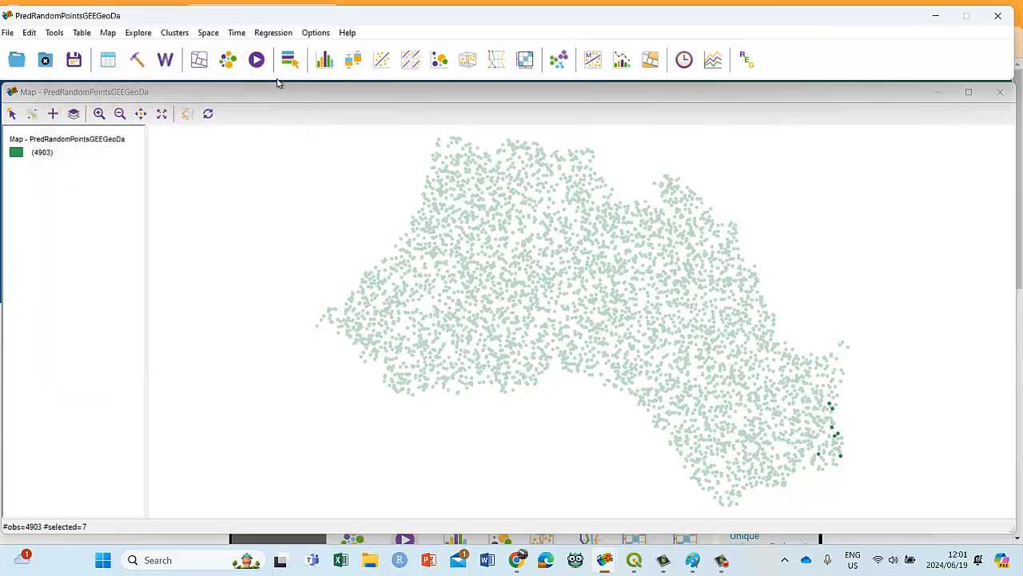
Step: Create a cartogram using NDVIrp for both circle size and circle color, inspect it maximized, and close it
click(137, 34)
click(139, 36)
click(228, 61)
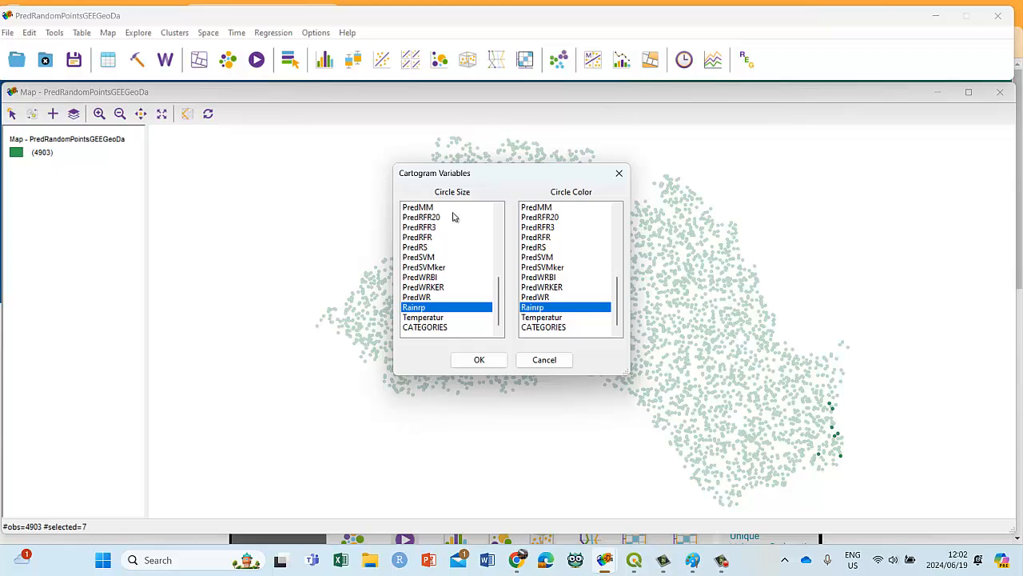
scroll(439, 256, up, 8)
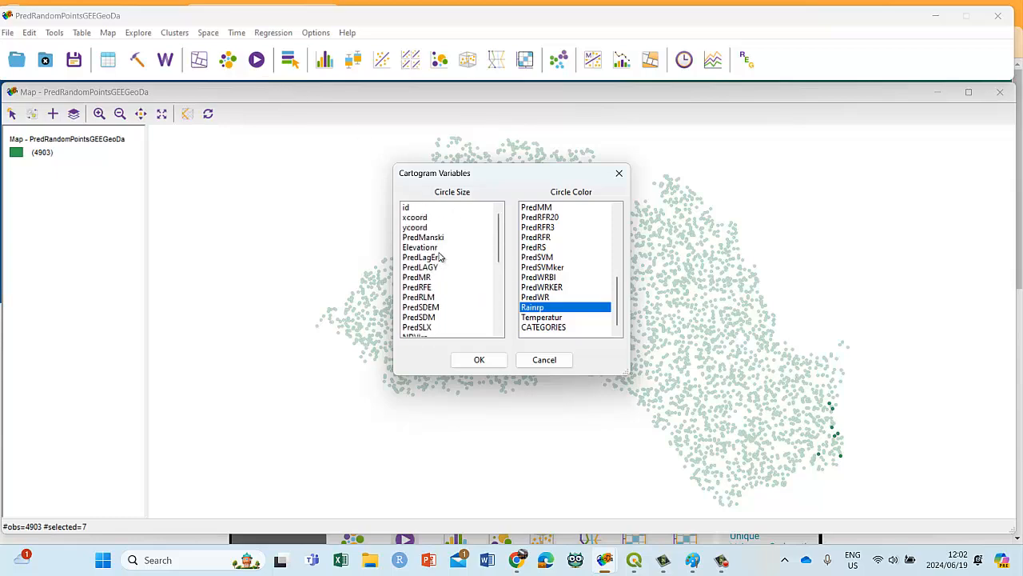
scroll(442, 276, down, 1)
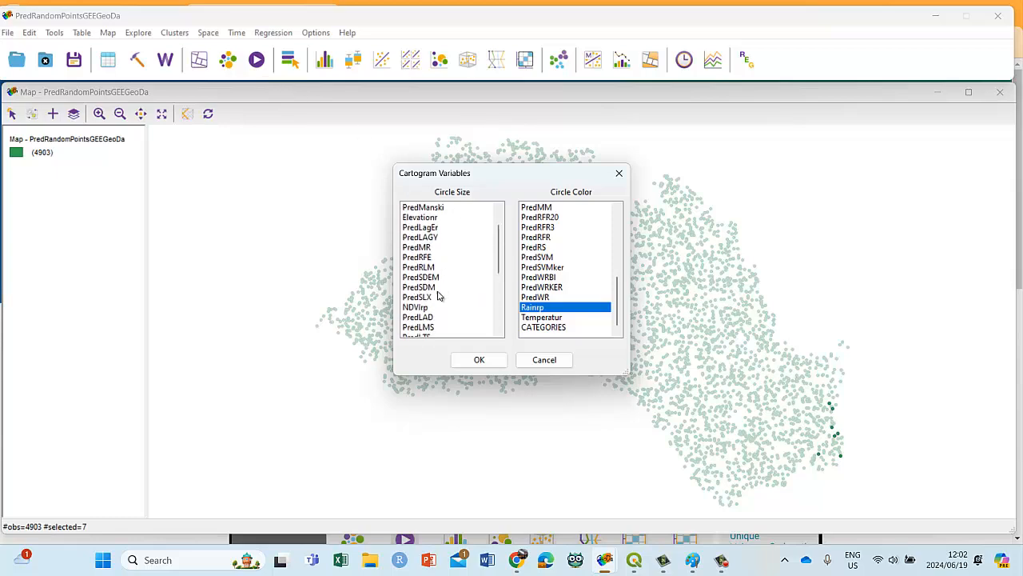
click(429, 309)
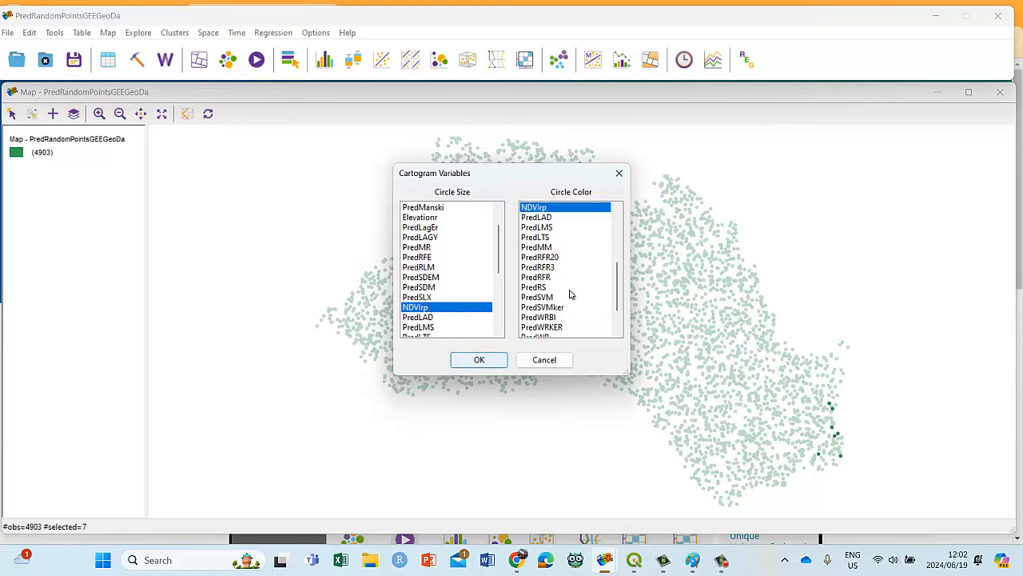
scroll(570, 294, down, 1)
click(477, 359)
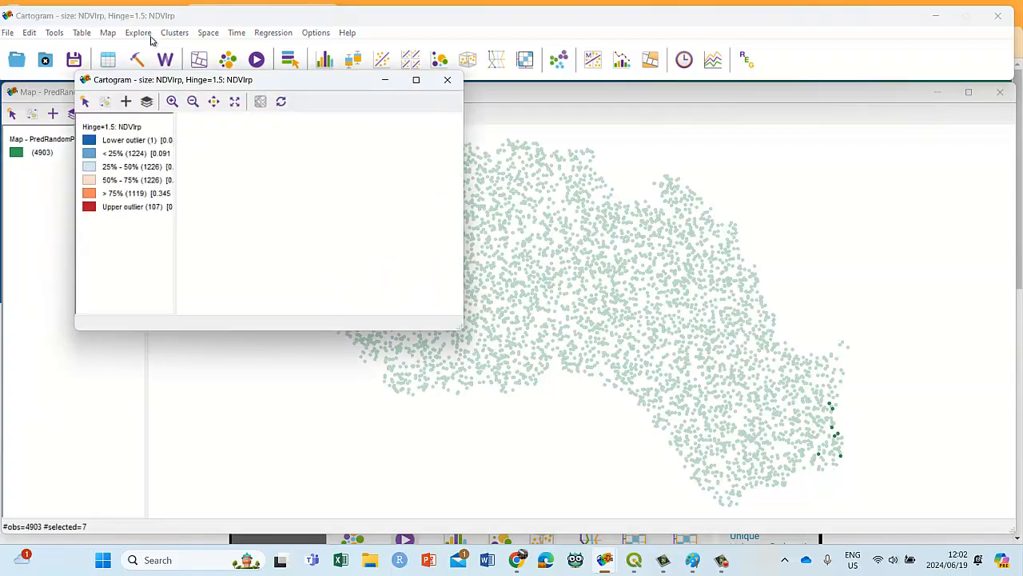
click(417, 81)
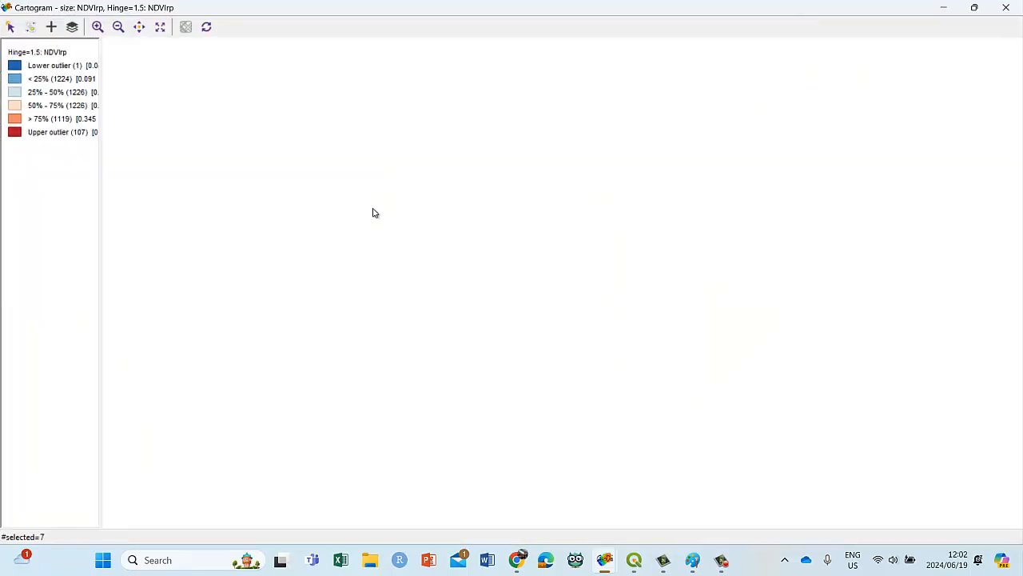
click(1005, 7)
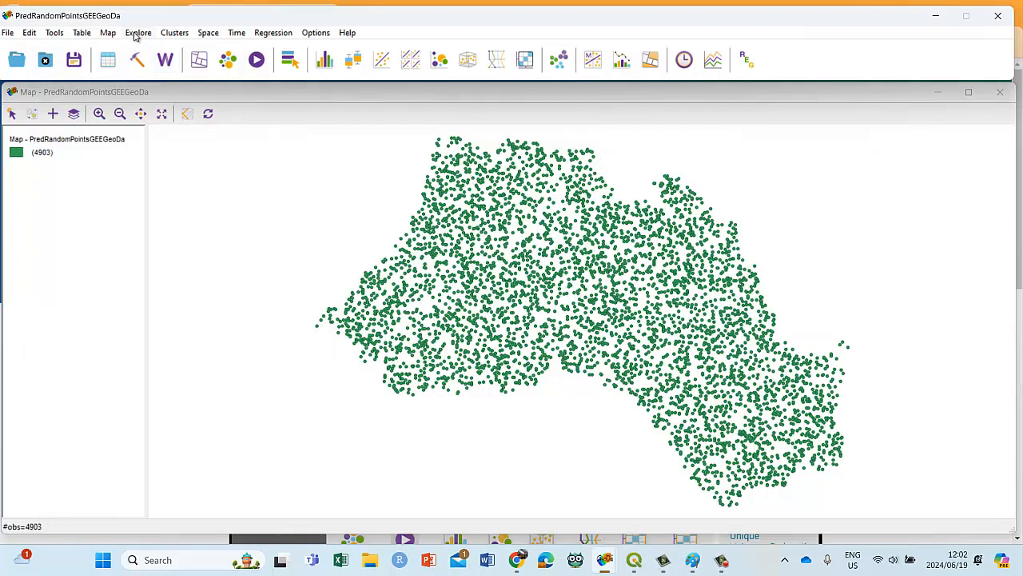
Step: Create a cartogram with NDVIrp as circle size and Rainrp as circle color, view it, and close it
click(228, 59)
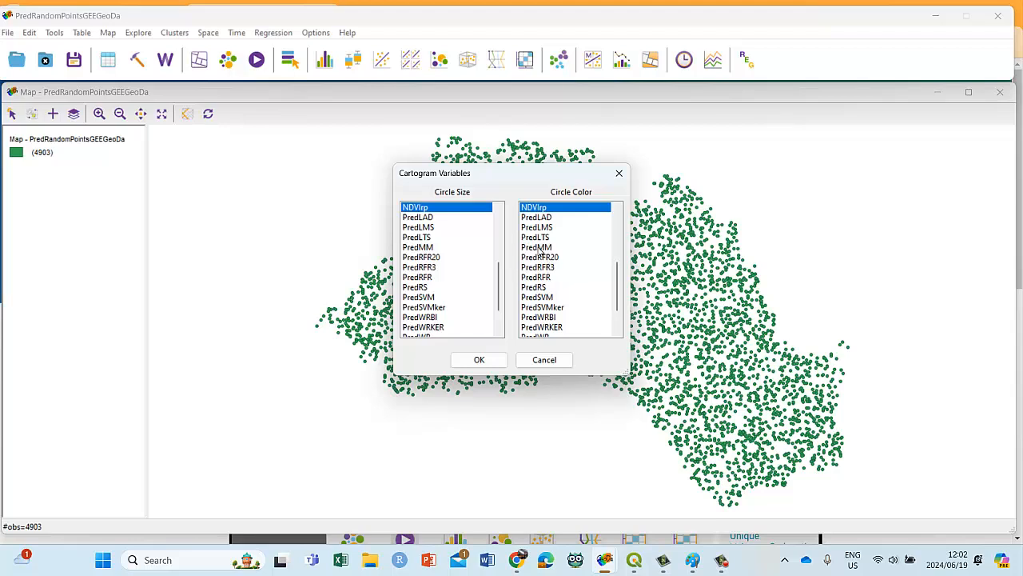
click(542, 288)
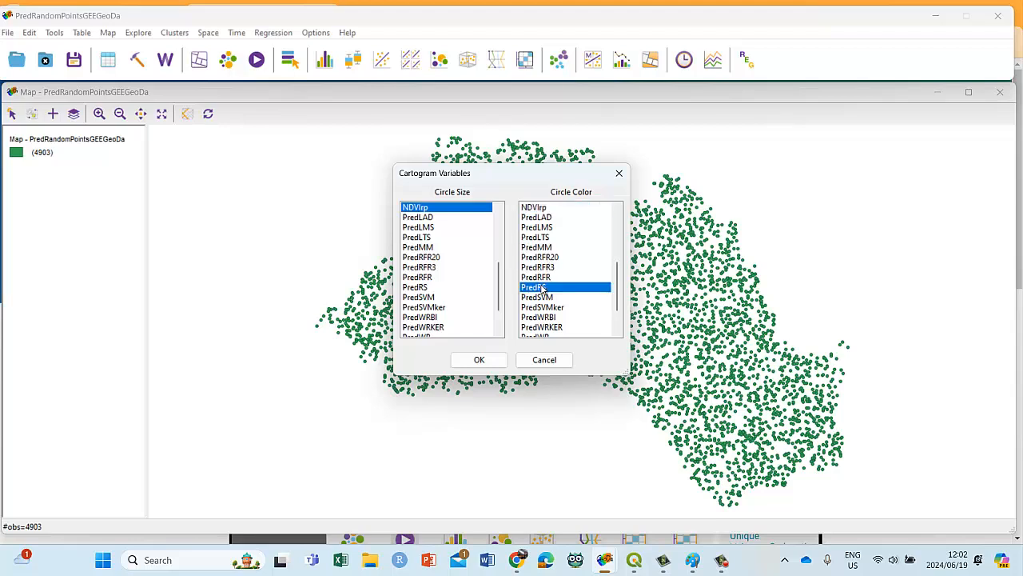
scroll(558, 294, down, 2)
click(534, 307)
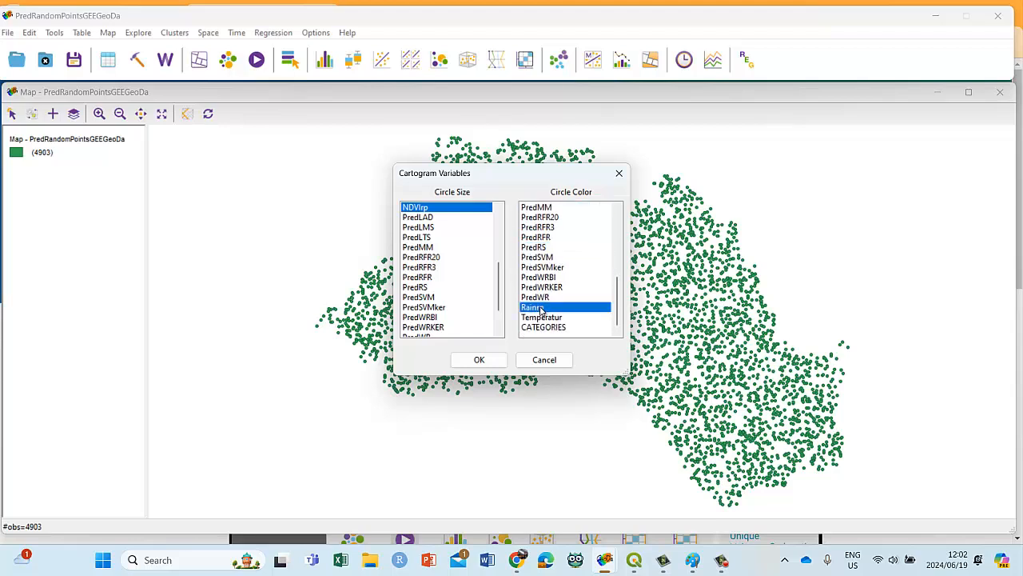
click(478, 360)
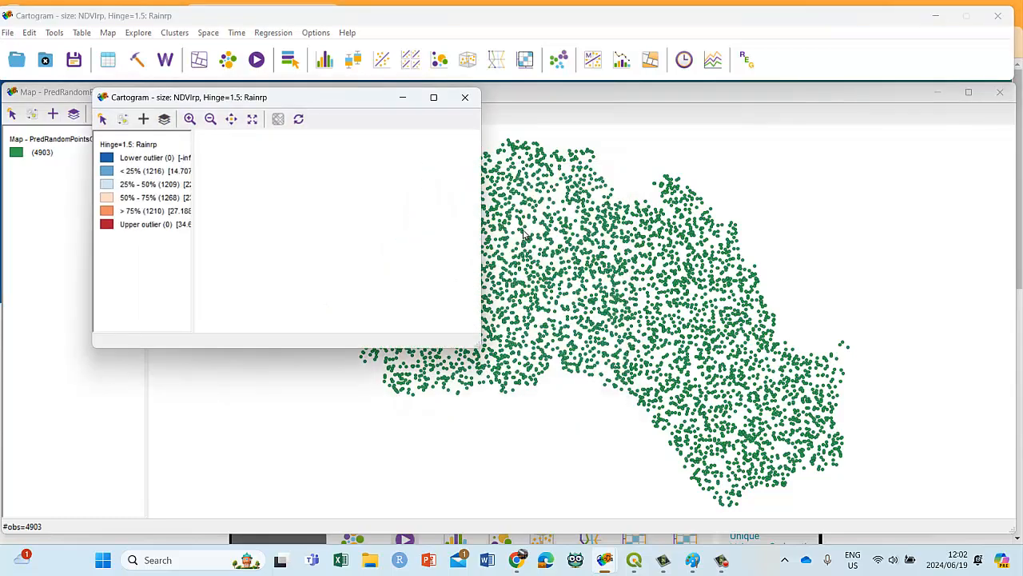
click(465, 97)
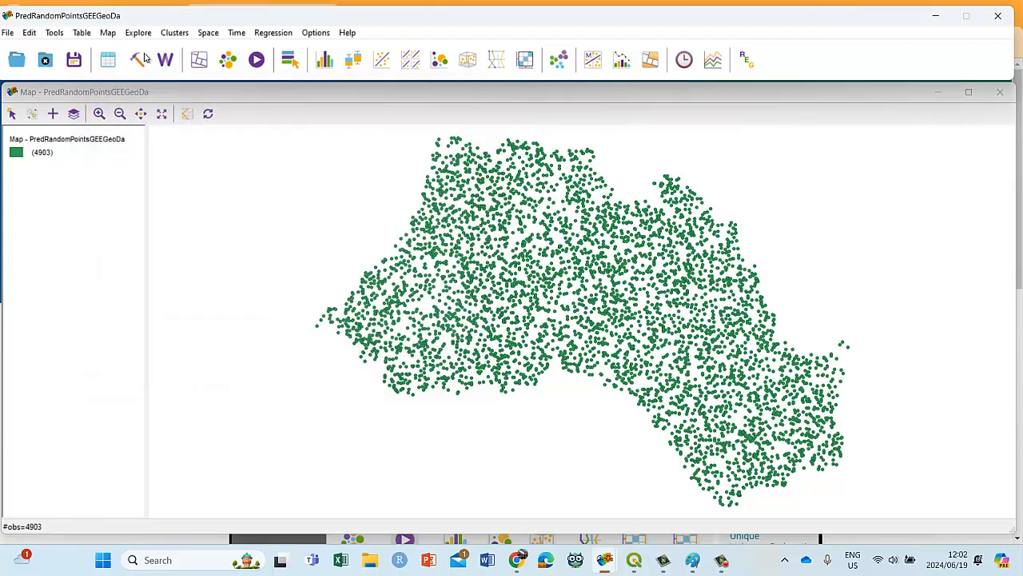
Step: Animate the map by NDVIrp in cumulative ascending order and raise the playback speed to near its maximum
click(257, 62)
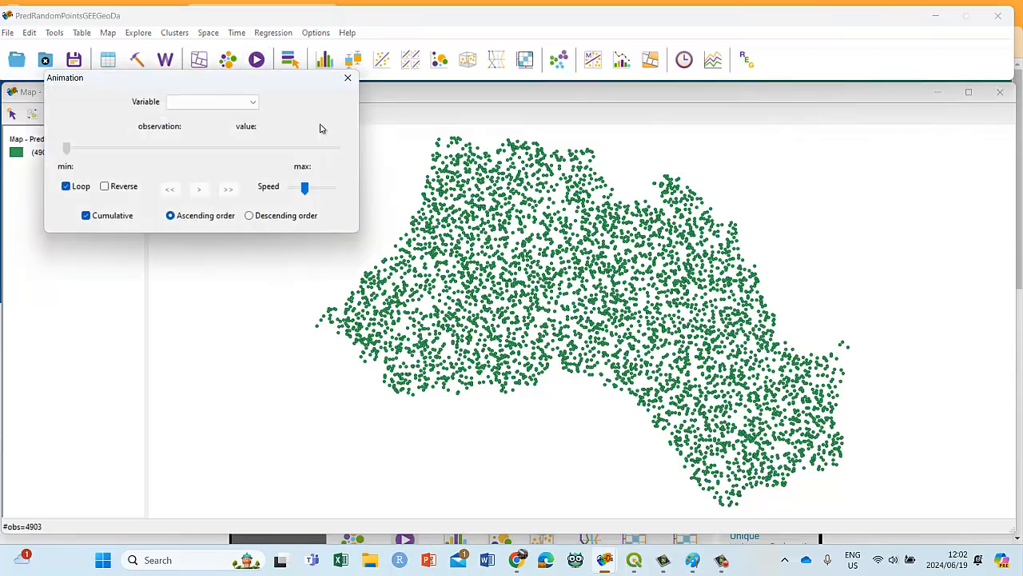
click(251, 103)
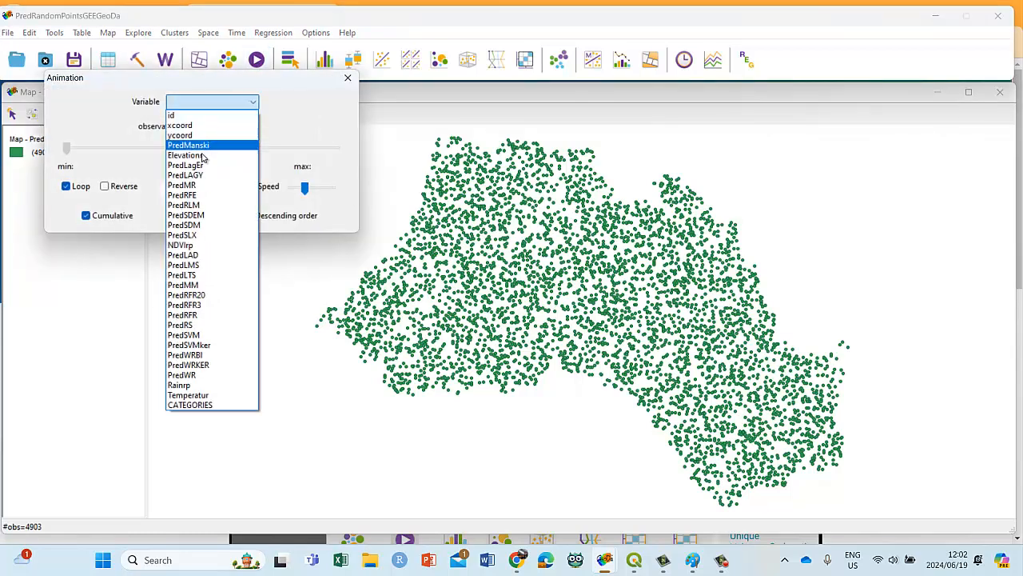
click(206, 244)
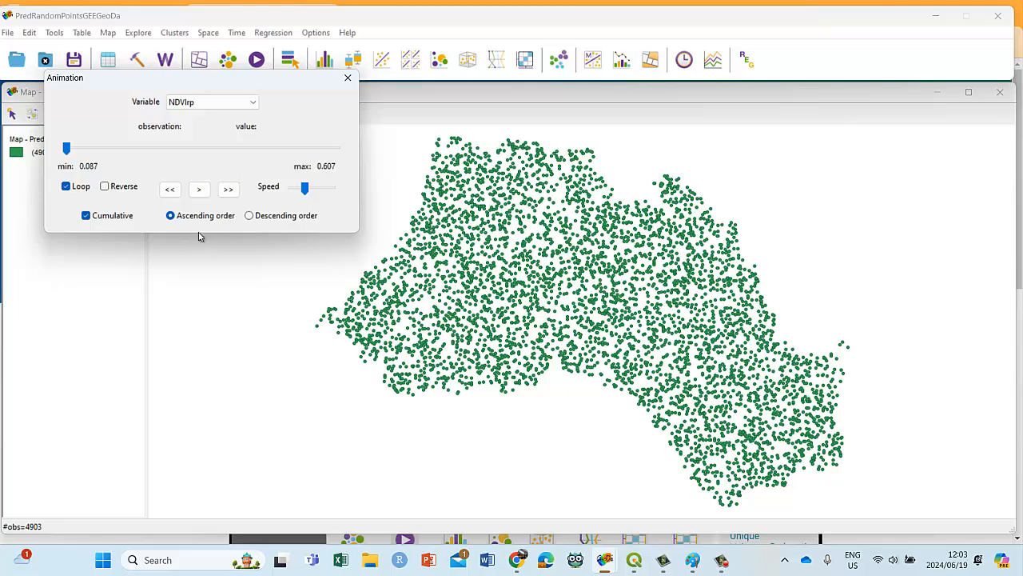
click(199, 190)
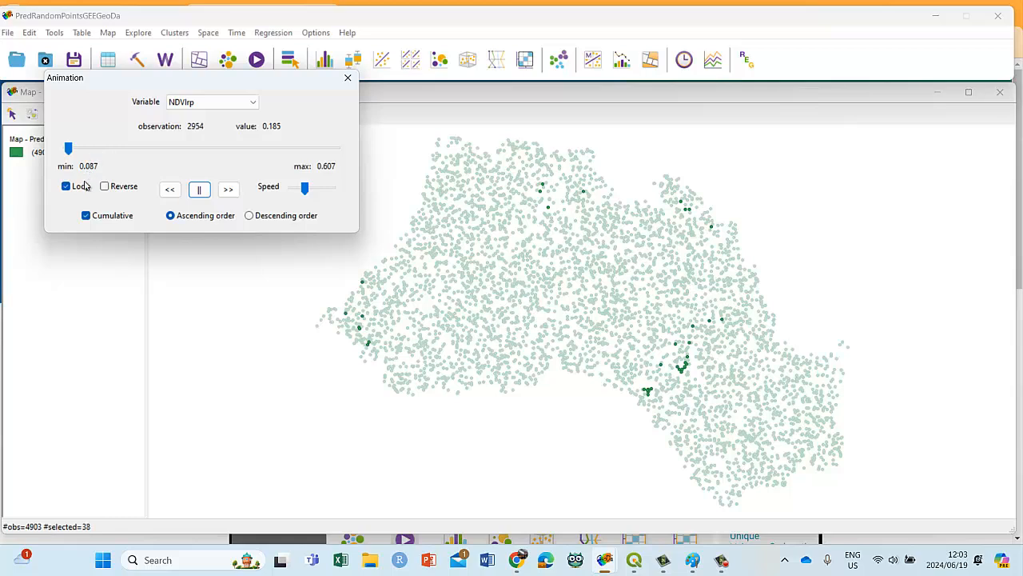
drag(304, 191, 317, 192)
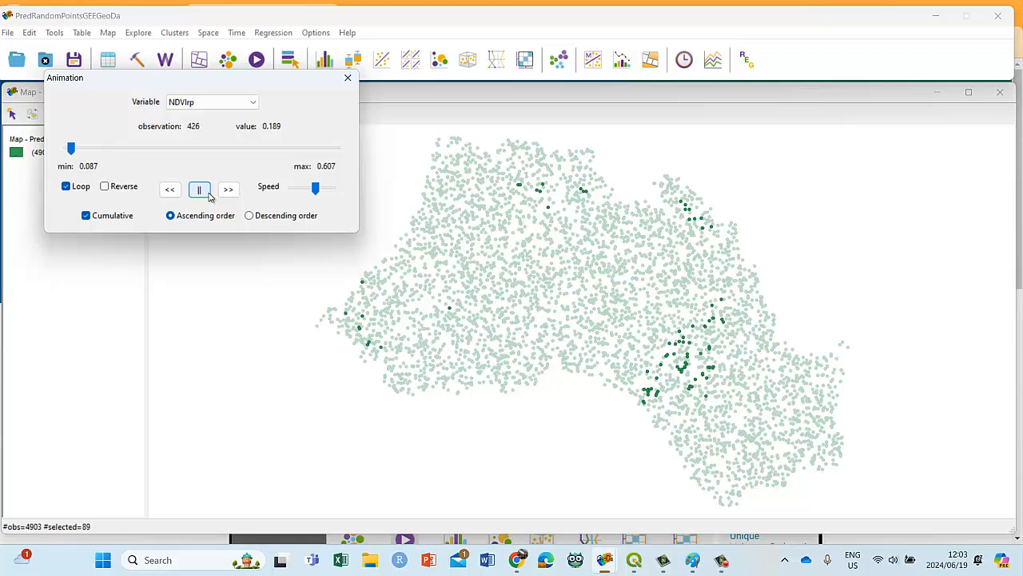
drag(315, 190, 335, 189)
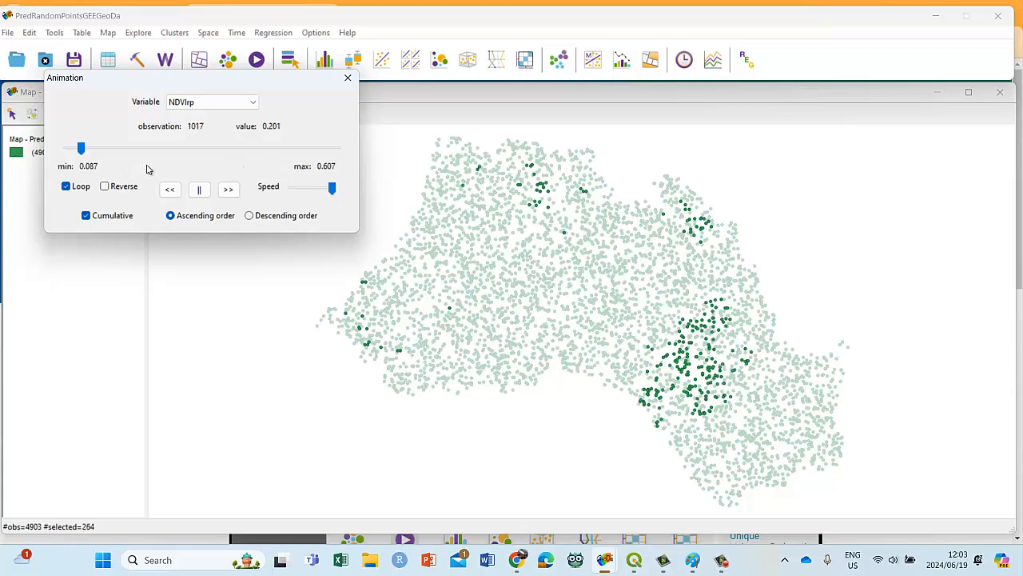
Step: Reposition the NDVIrp animation at a value of about 0.34, resume playback to watch the remaining points, and close the animation
click(312, 149)
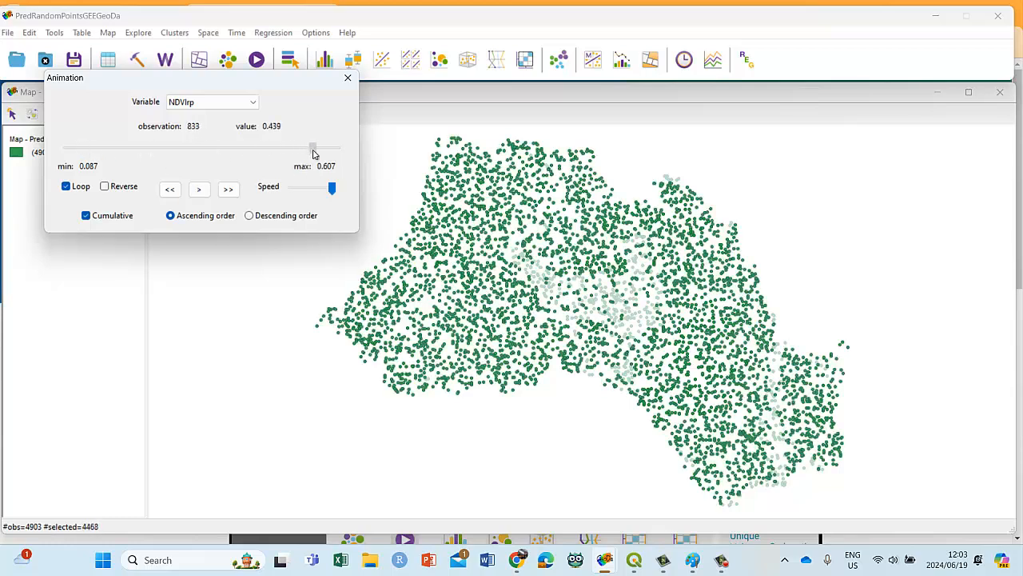
drag(312, 149, 263, 149)
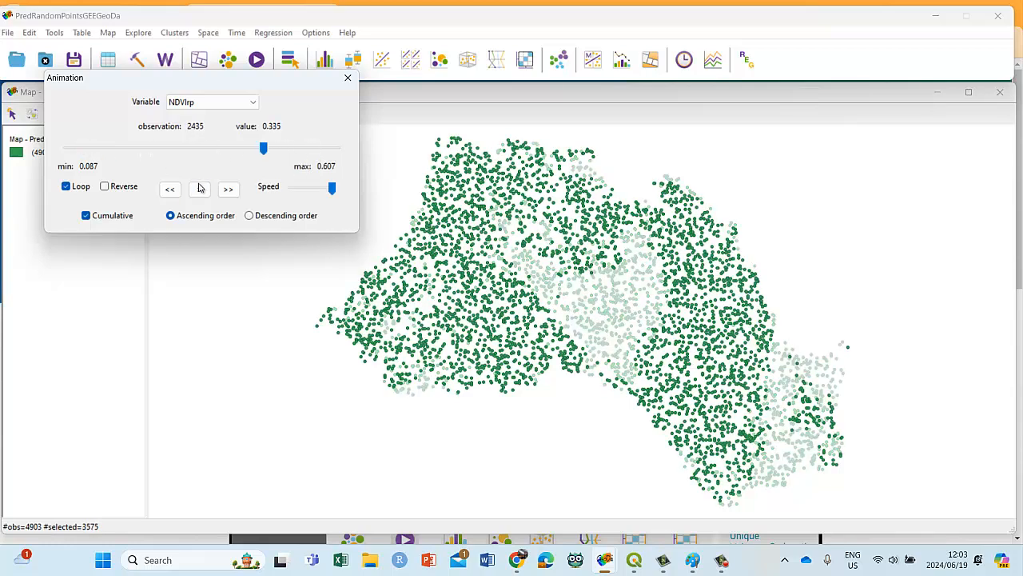
click(200, 190)
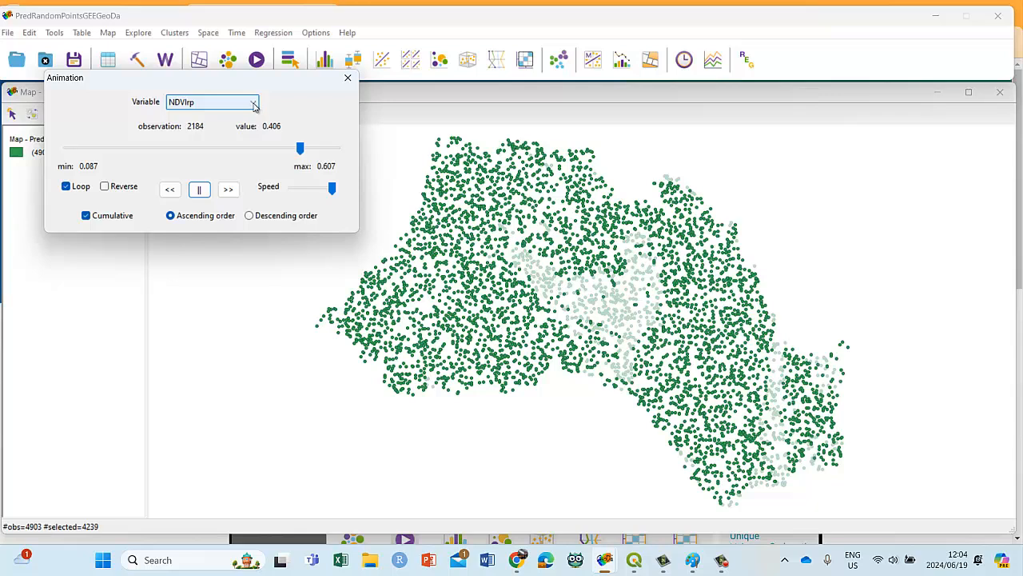
click(347, 78)
click(144, 36)
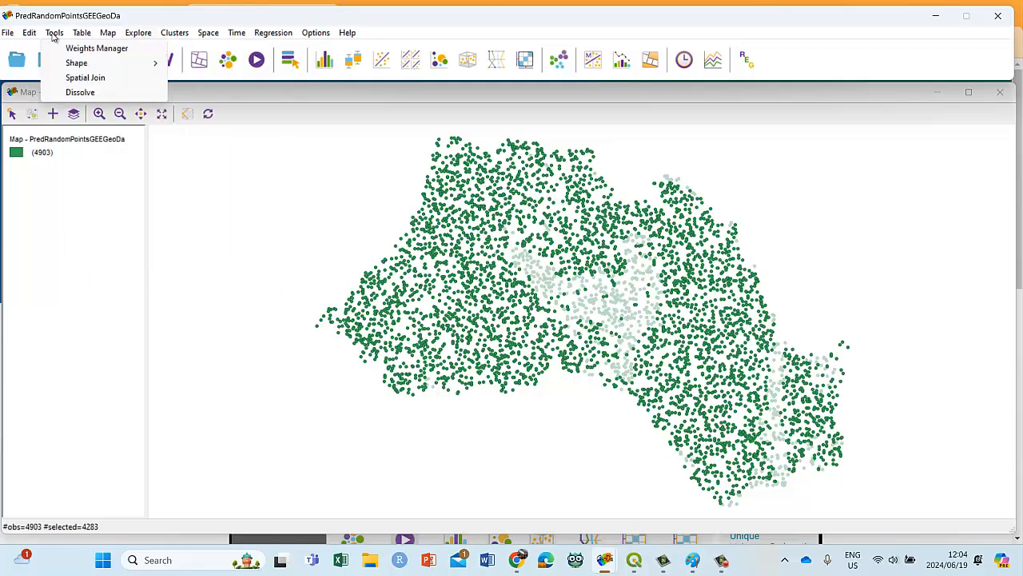
mouse_move(7, 36)
mouse_move(106, 32)
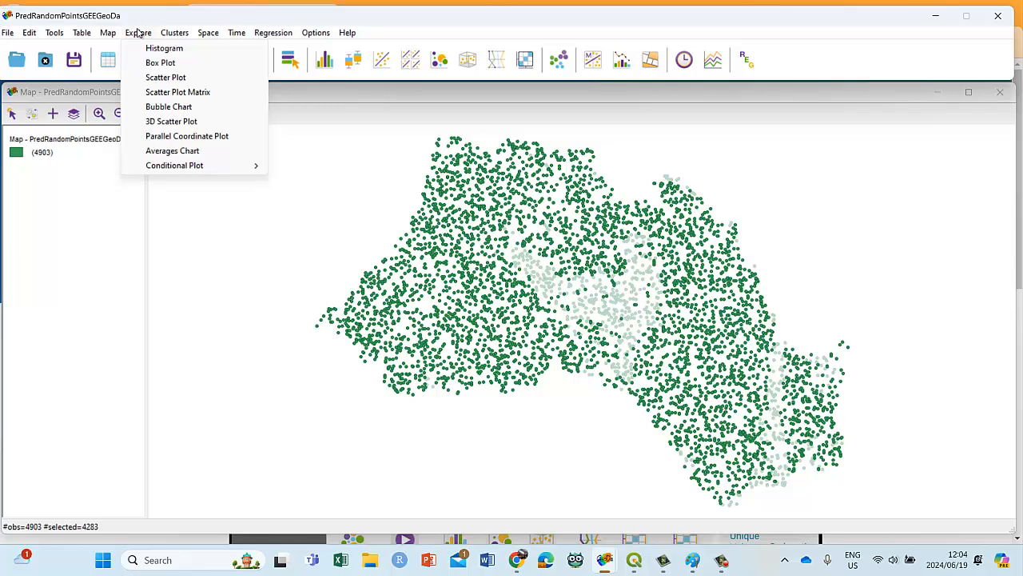
mouse_move(207, 34)
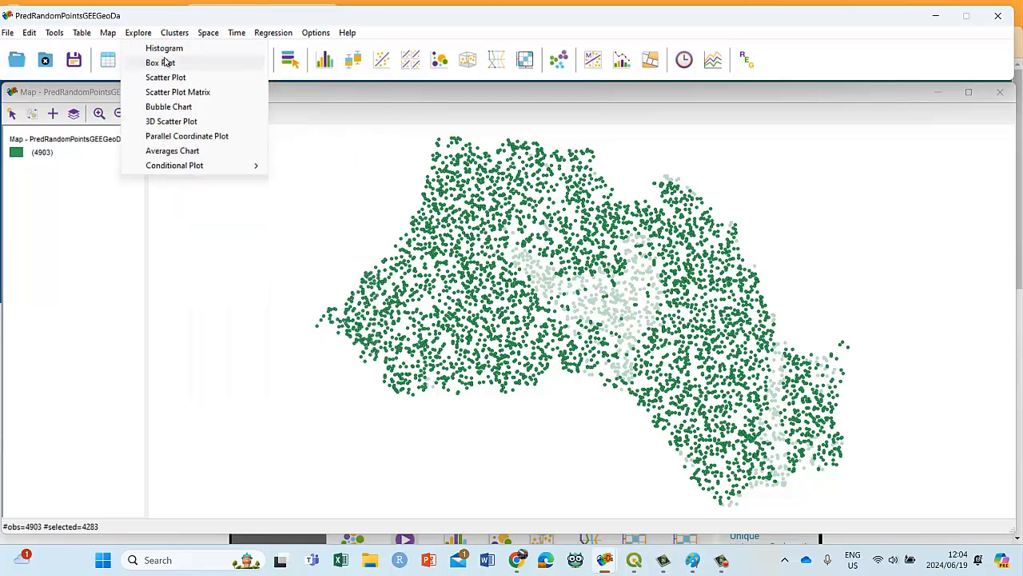
click(429, 29)
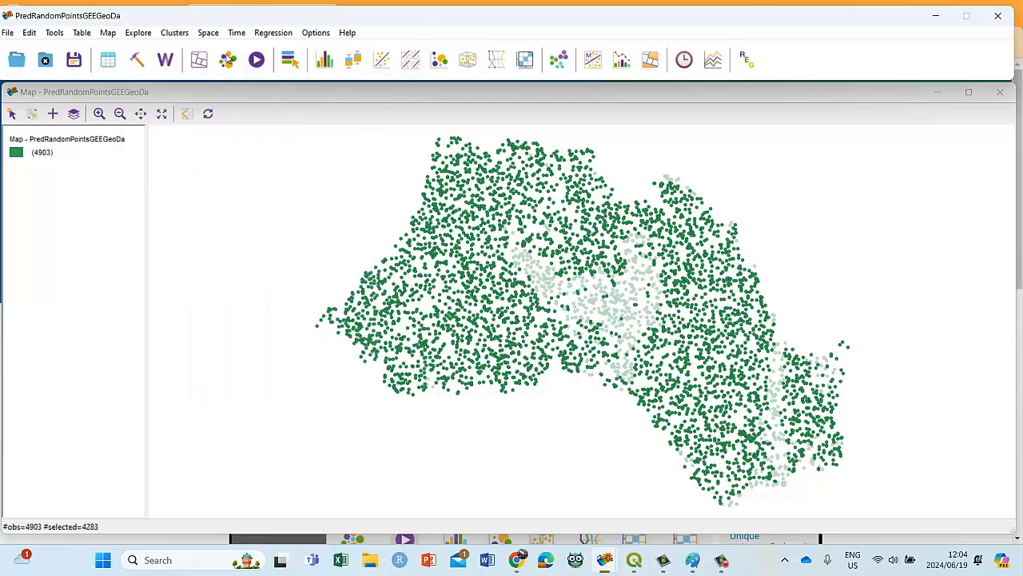
Step: Open the Weights Manager again, look over its controls for spatial weights, and close it
click(165, 61)
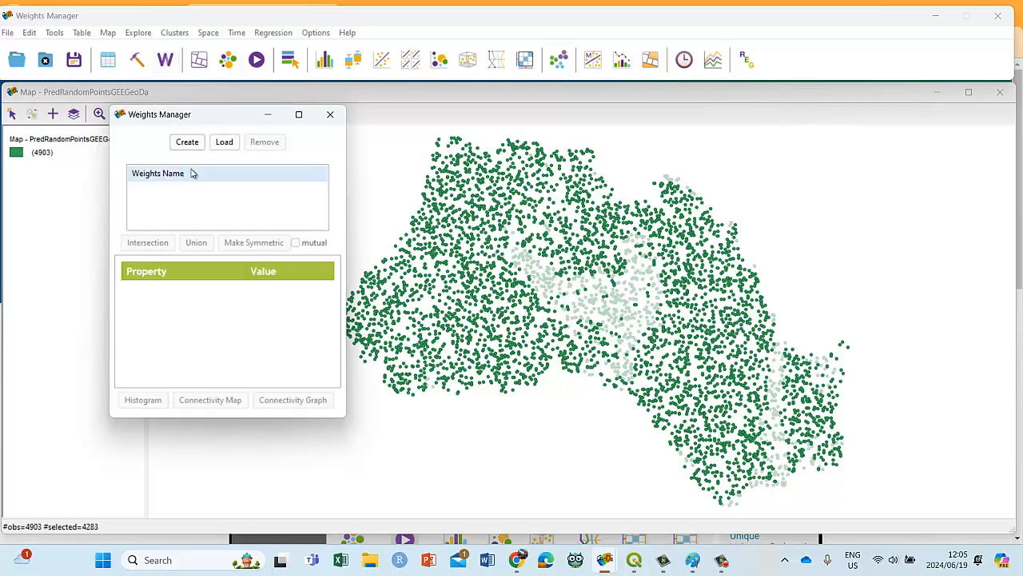
click(331, 116)
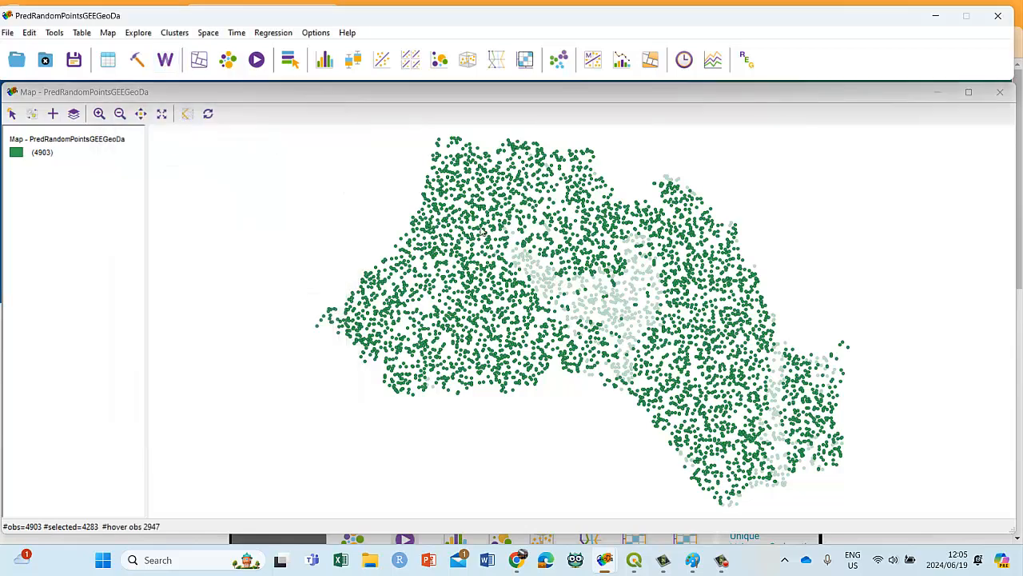
Step: Clear the point selection left on the map by the animation
click(192, 55)
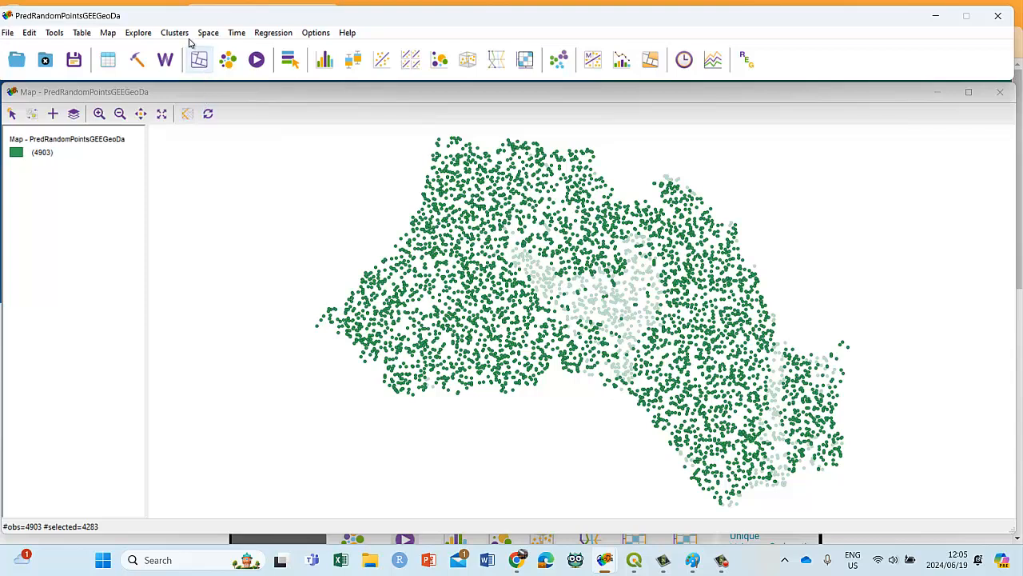
click(138, 33)
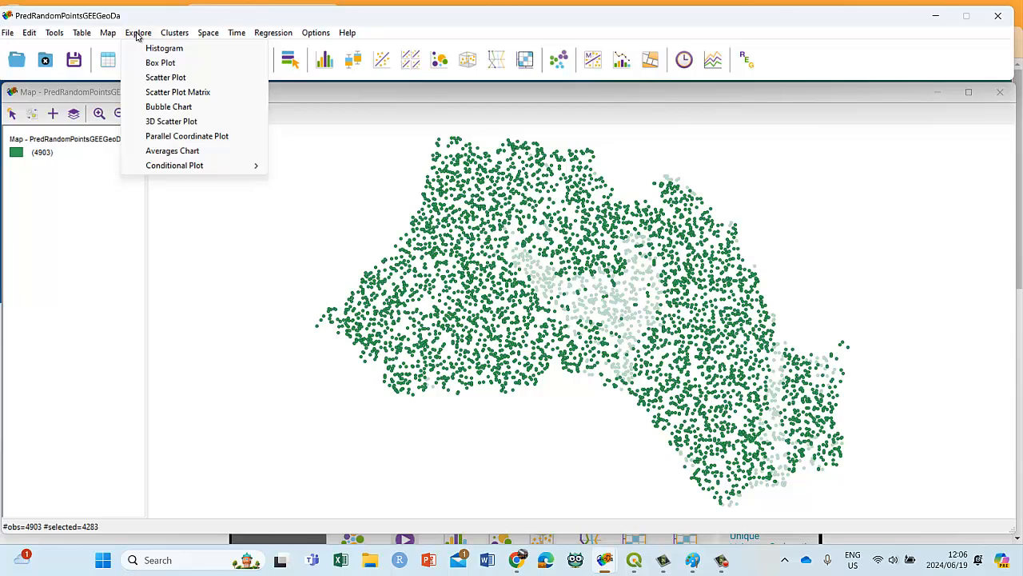
click(275, 262)
click(271, 253)
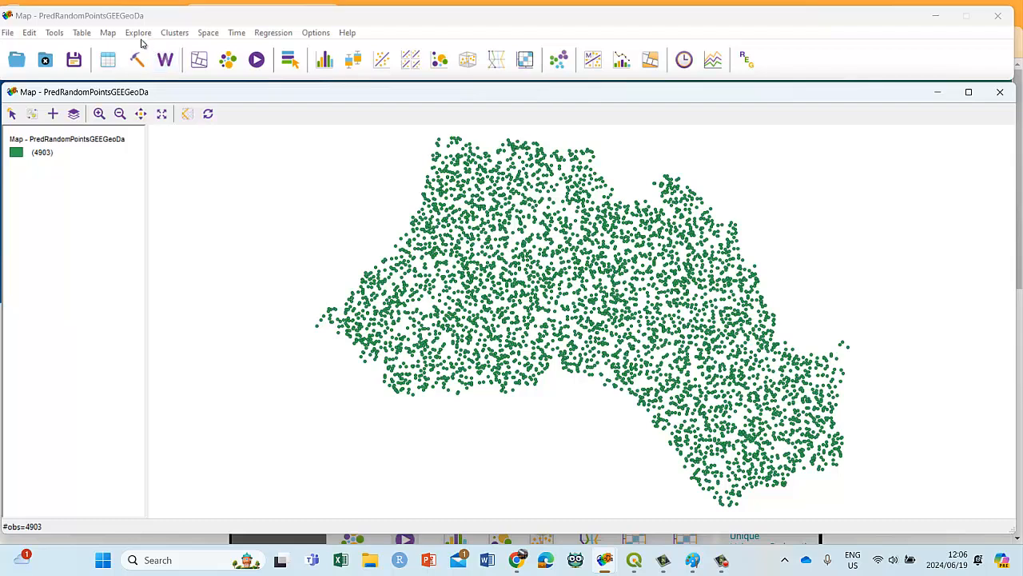
click(108, 36)
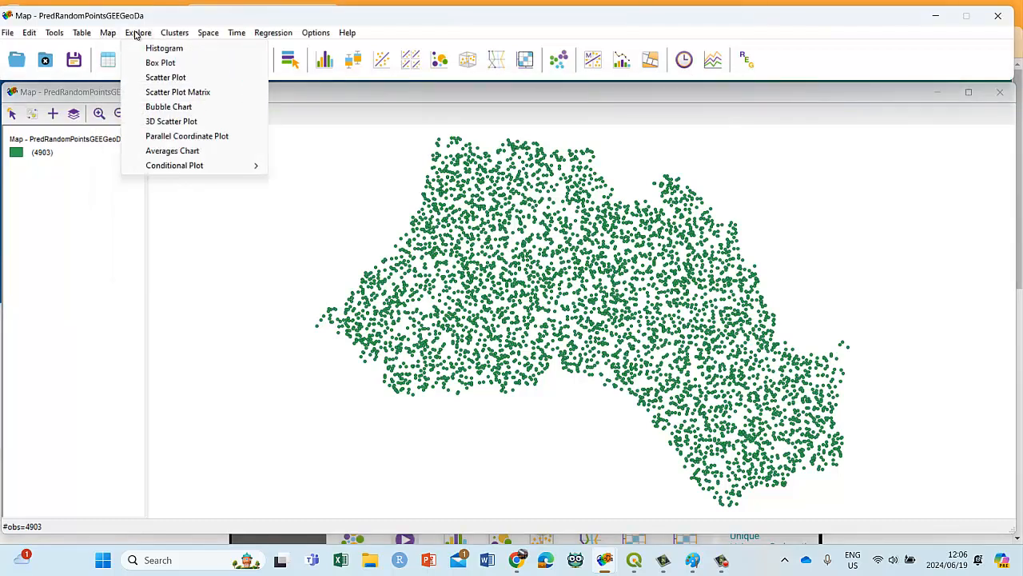
mouse_move(141, 35)
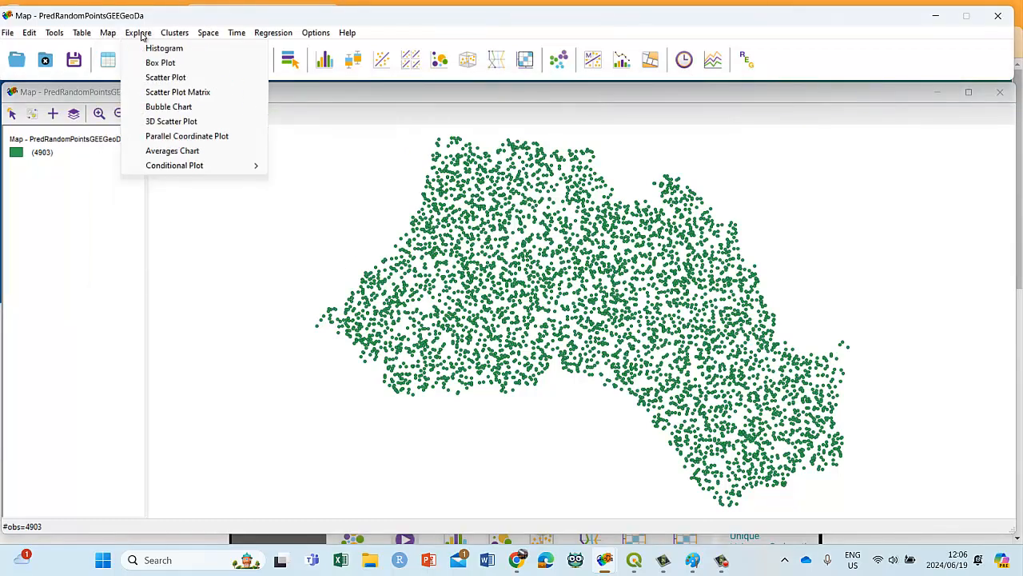